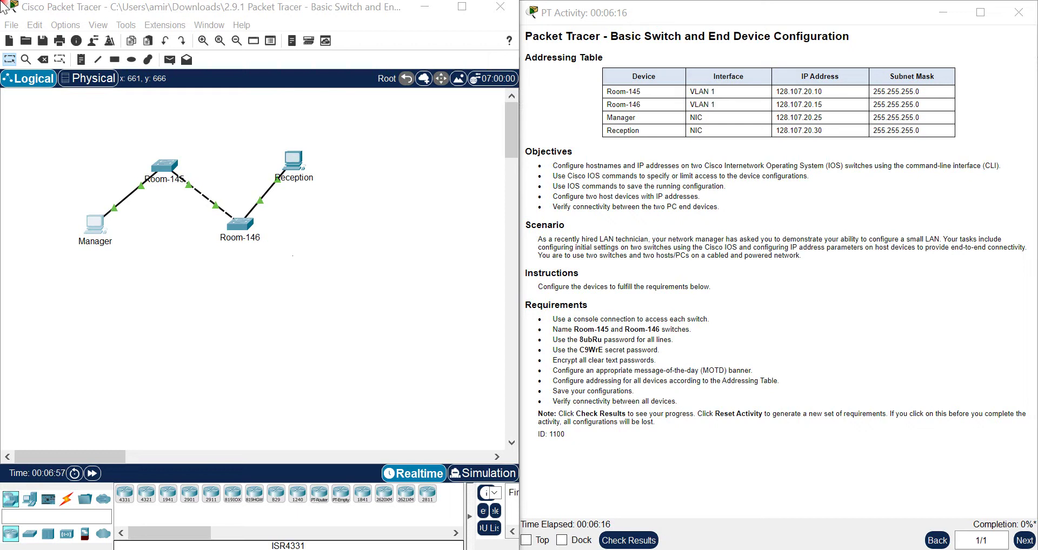
Step: Dismiss Room-145's configure-is-locked notice and list the Connections cable types
click(408, 312)
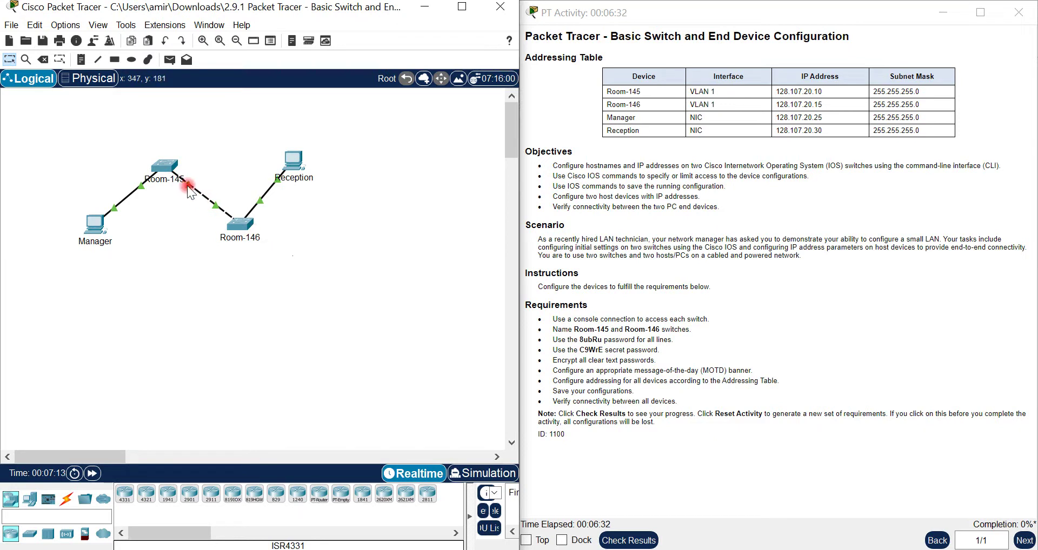
click(167, 167)
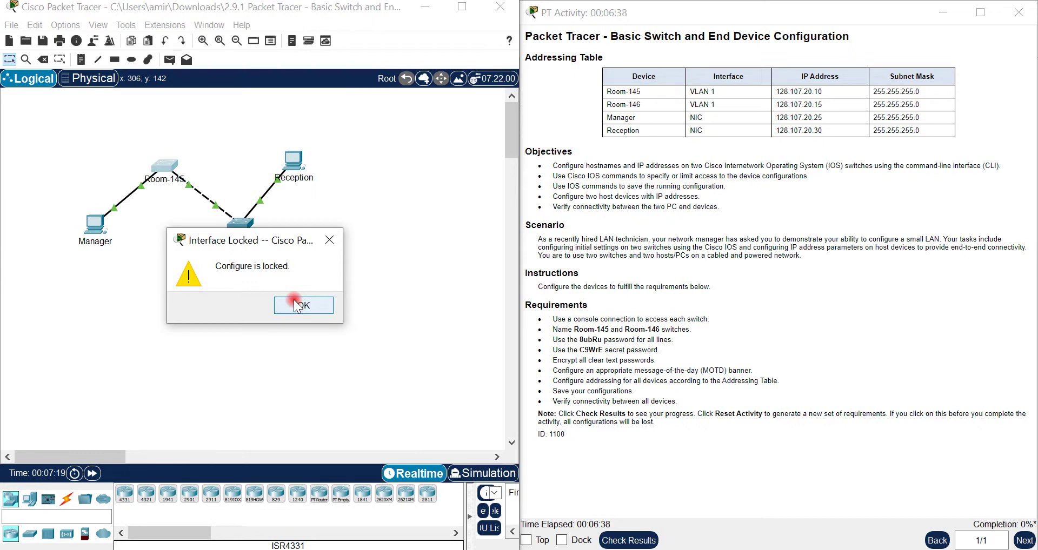
click(296, 306)
click(108, 518)
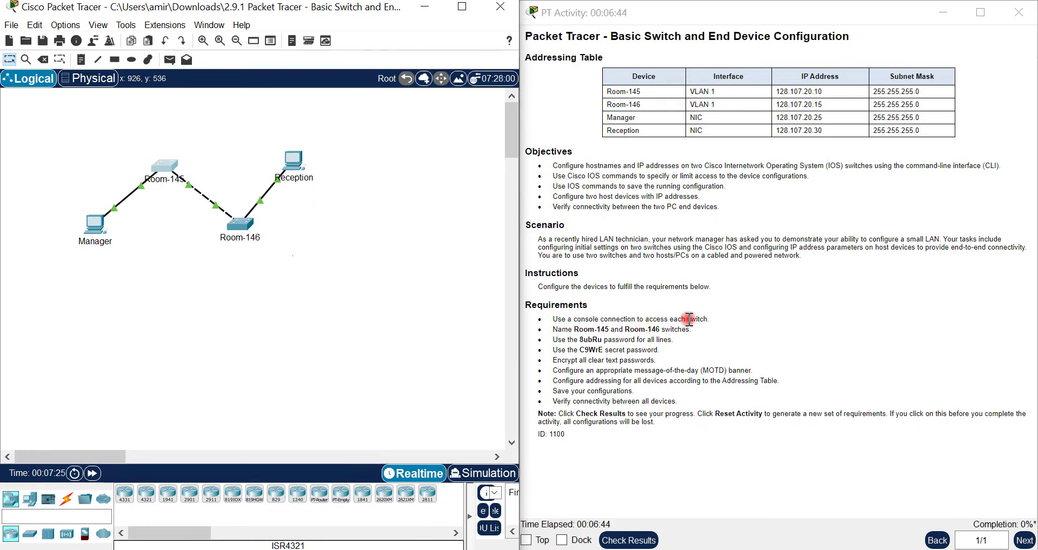
click(67, 500)
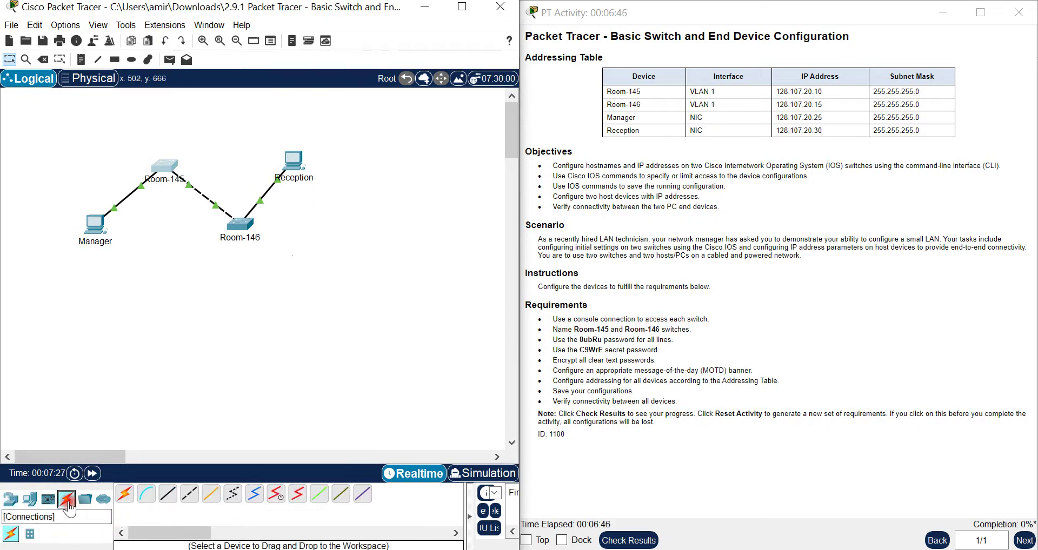
Step: Connect a console cable from the Manager PC's RS 232 port to Room-145's Console port
click(145, 494)
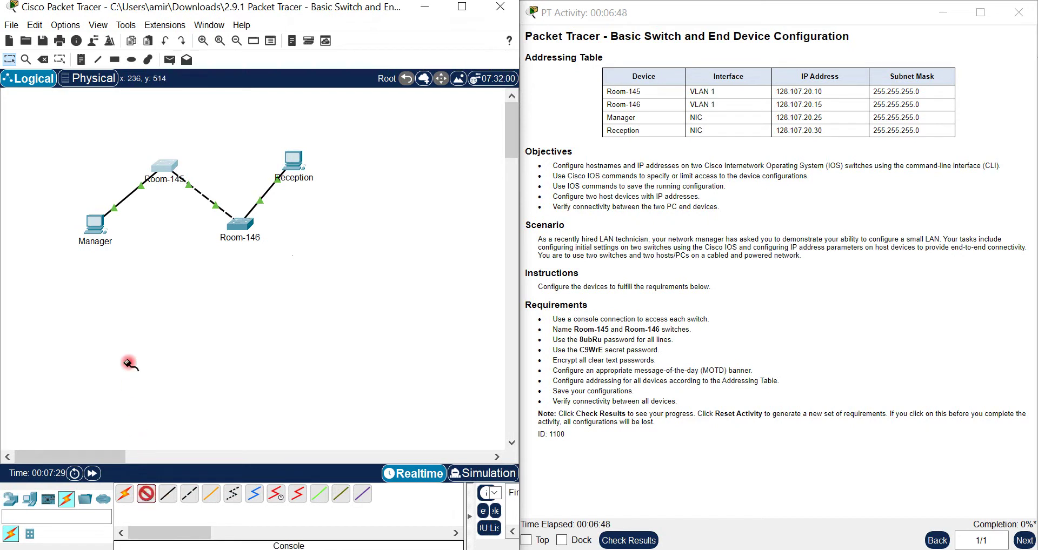
click(148, 496)
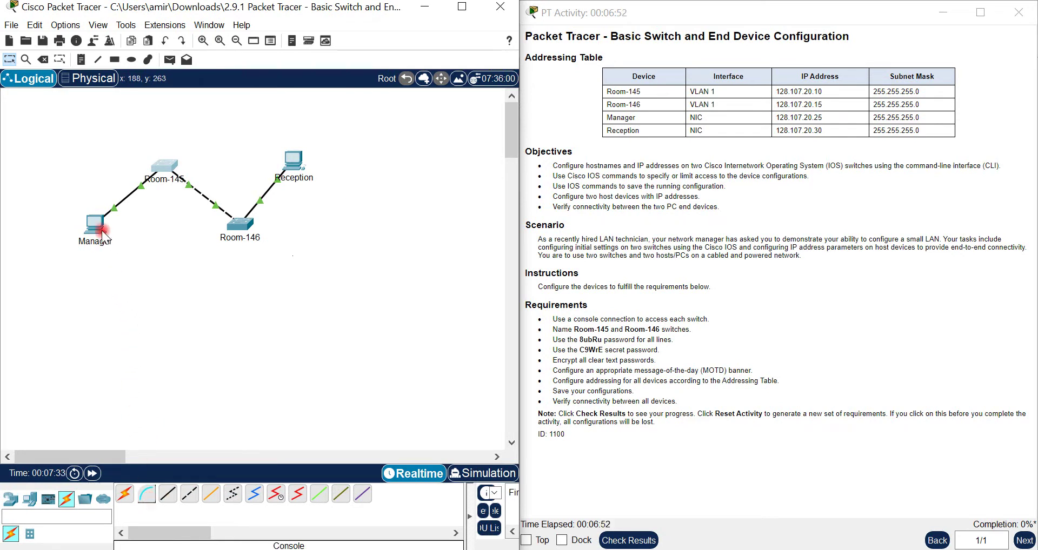
click(146, 493)
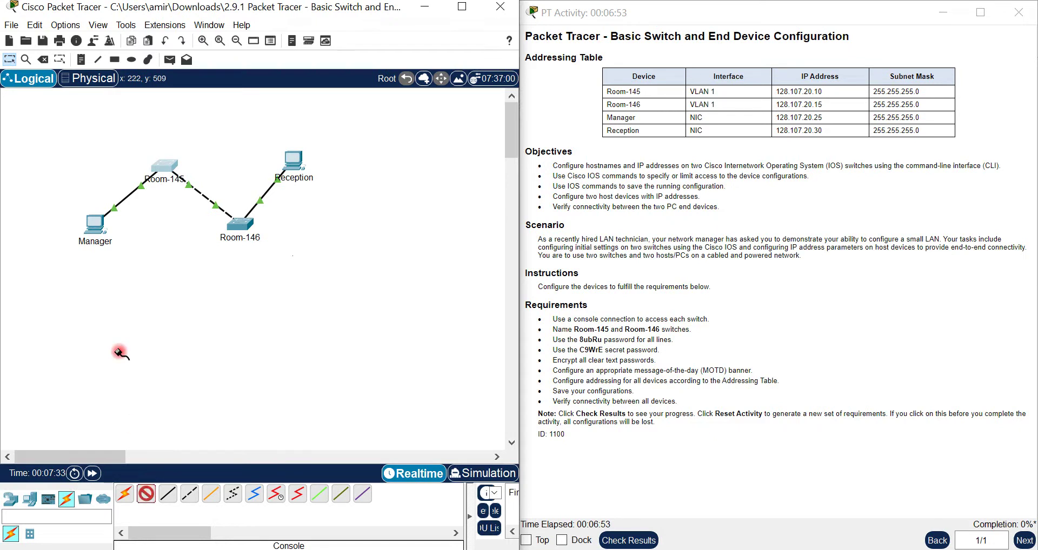
click(99, 221)
click(154, 232)
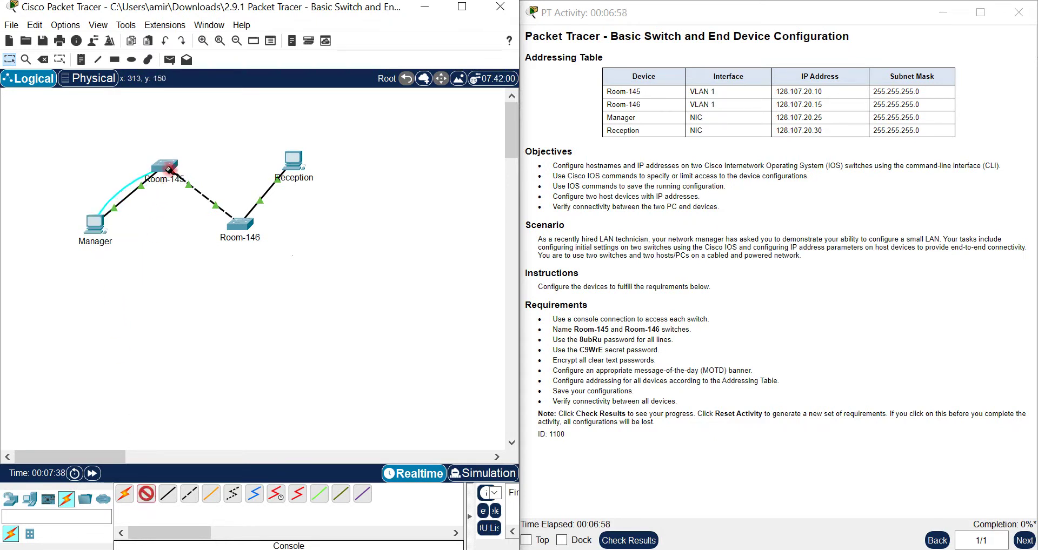
click(163, 166)
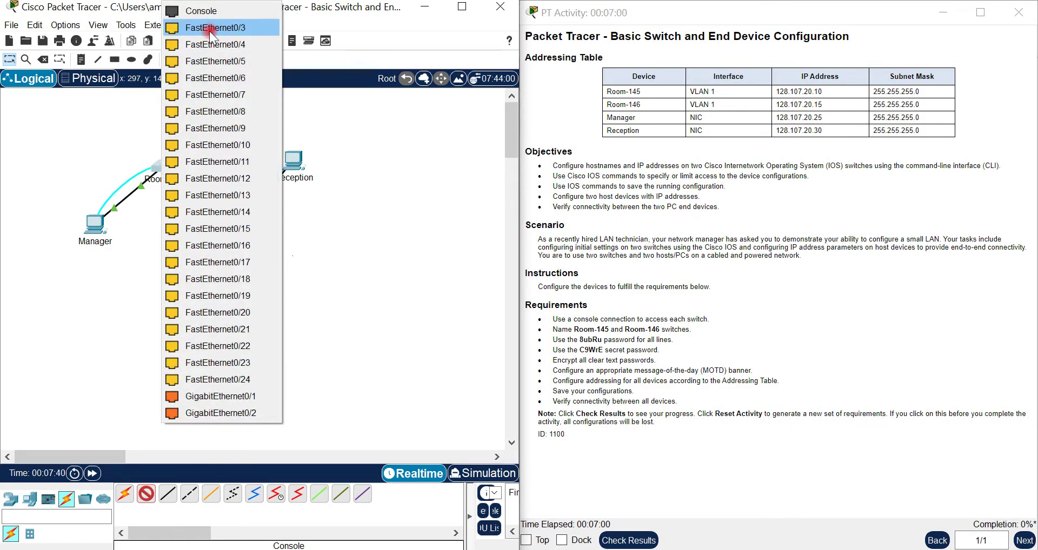
click(209, 15)
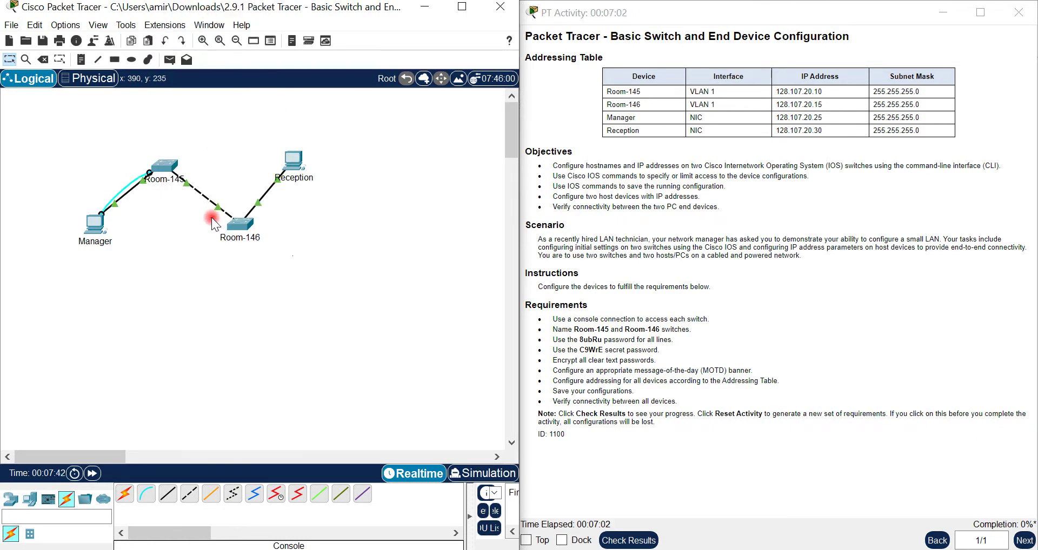
Step: Open a Terminal session from the Manager PC to the switch console using default settings
click(100, 236)
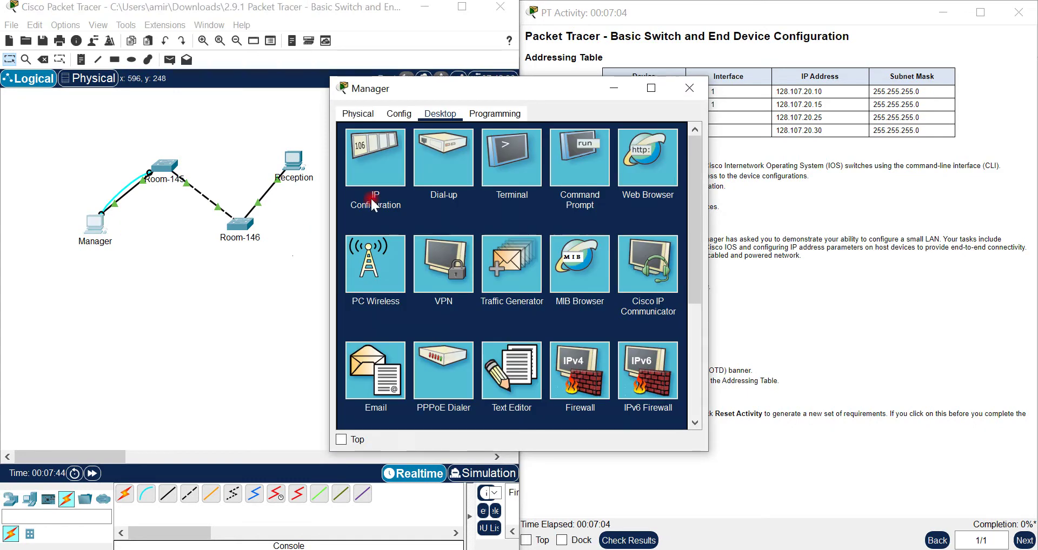
click(492, 137)
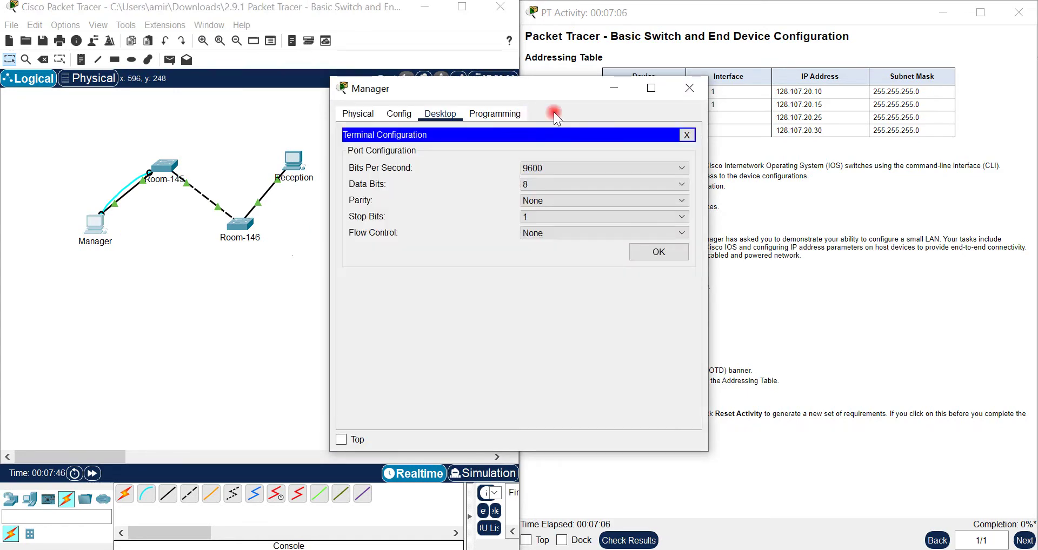
click(687, 134)
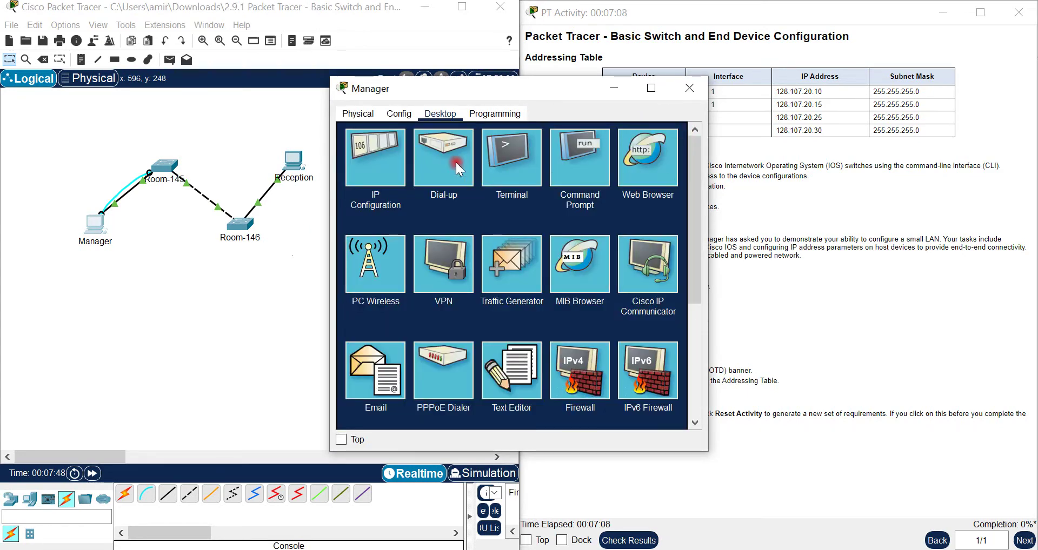
click(538, 174)
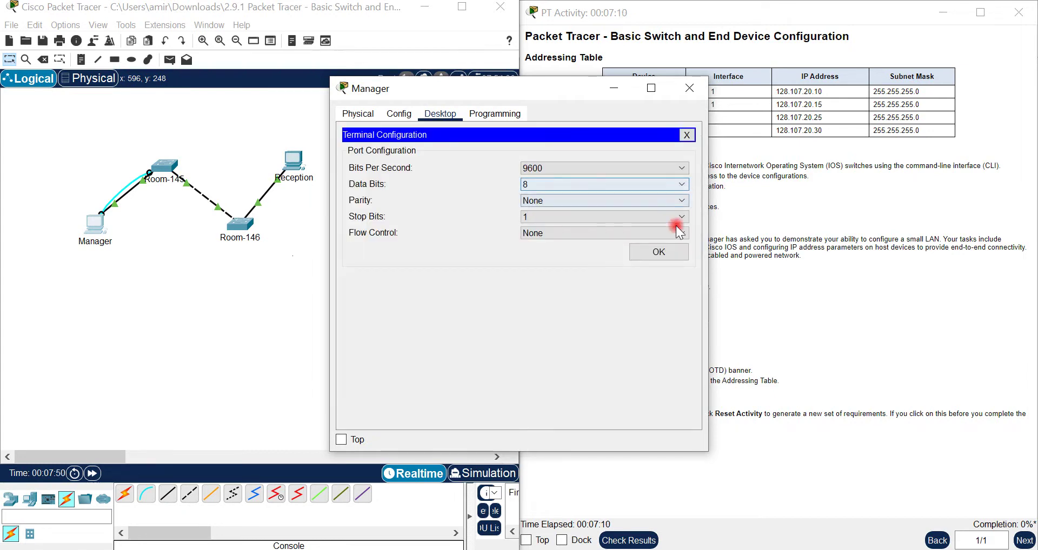
click(658, 252)
key(Return)
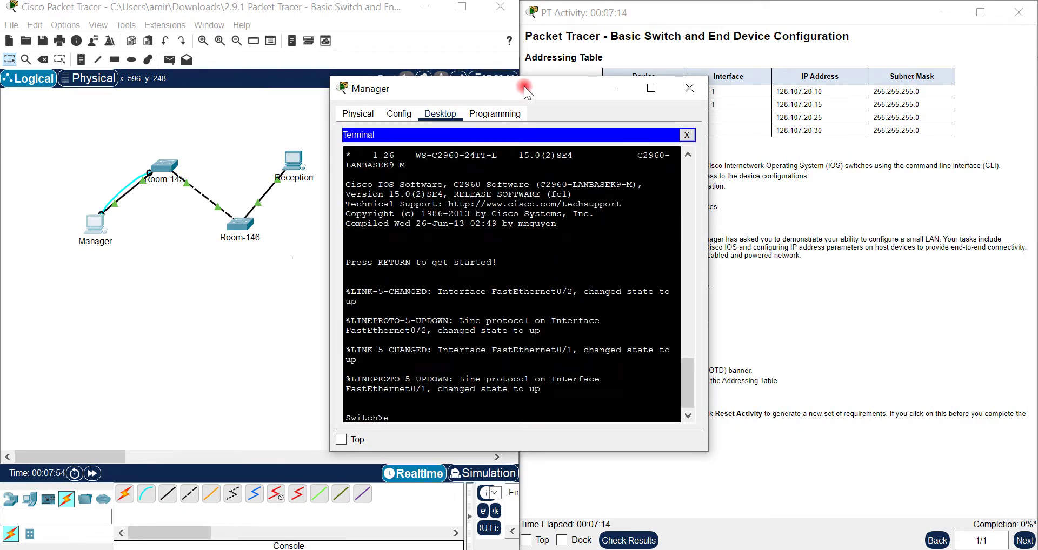
Step: Enter privileged EXEC mode with 'en' at the Switch prompt
drag(524, 86, 580, 158)
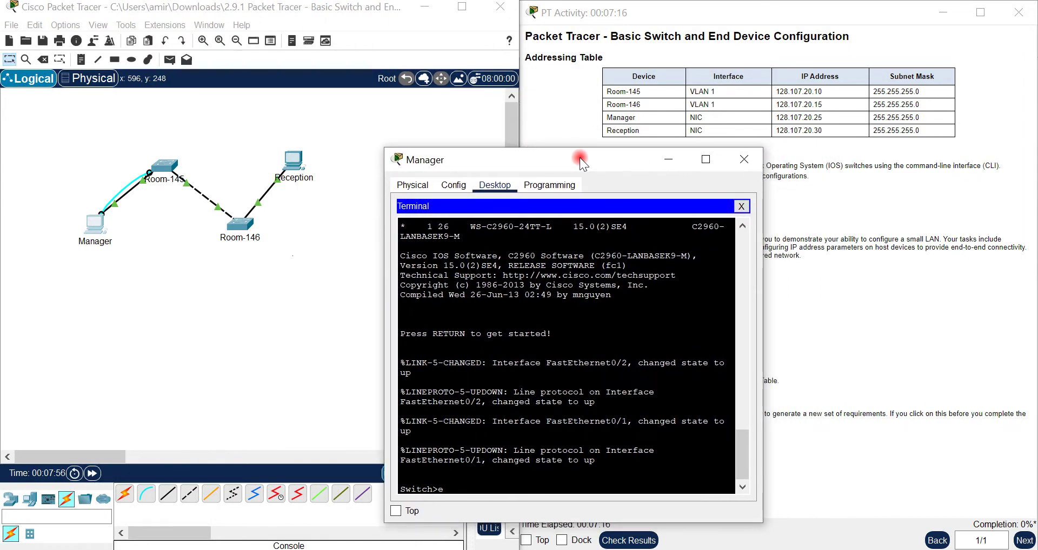
text(en)
key(Return)
drag(579, 158, 336, 159)
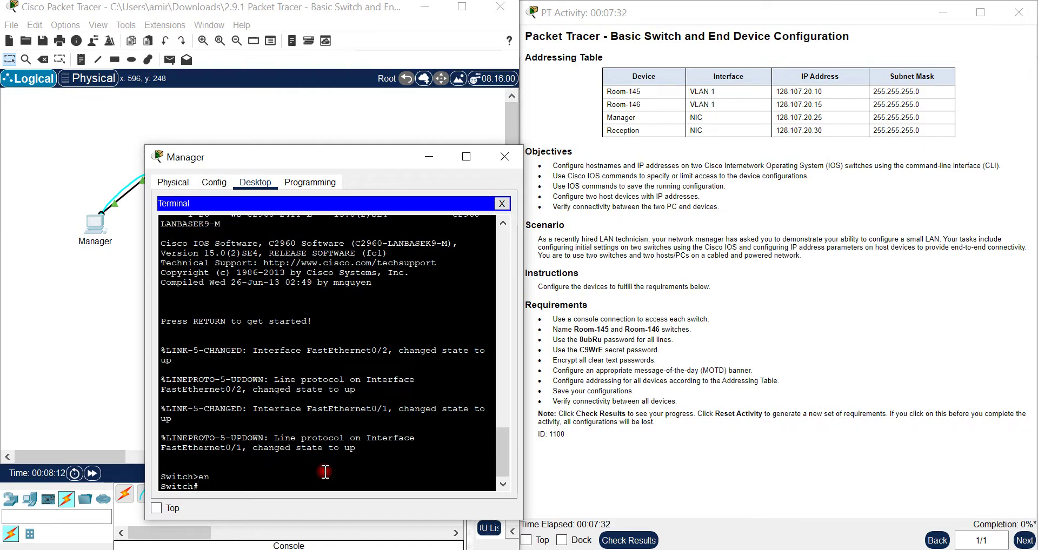
Step: Enter global configuration mode with 'conf t'
text(nf t)
key(Tab)
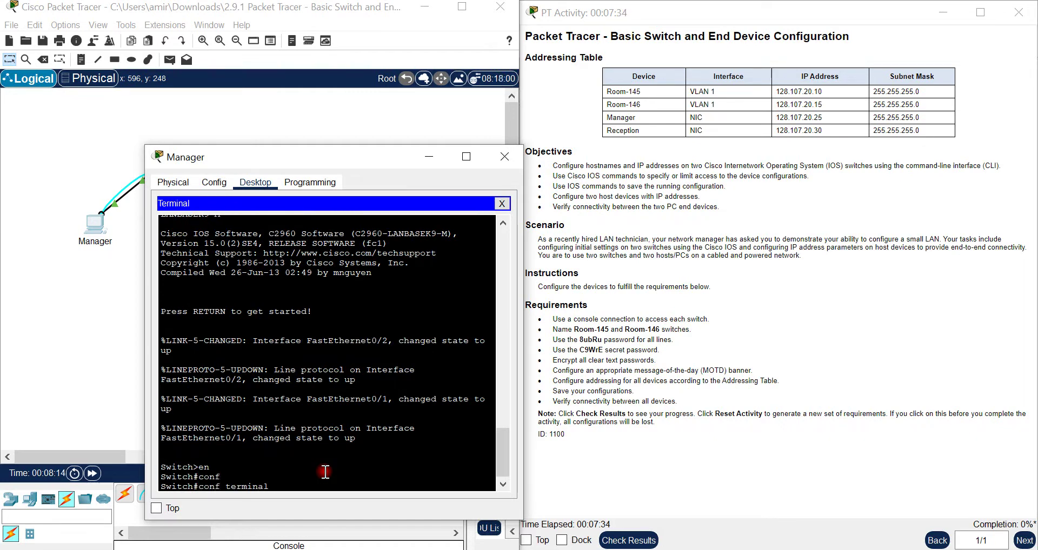
key(Left)
key(Left)
key(Left)
key(Left)
key(Left)
key(Left)
key(Left)
key(Left)
text(igure)
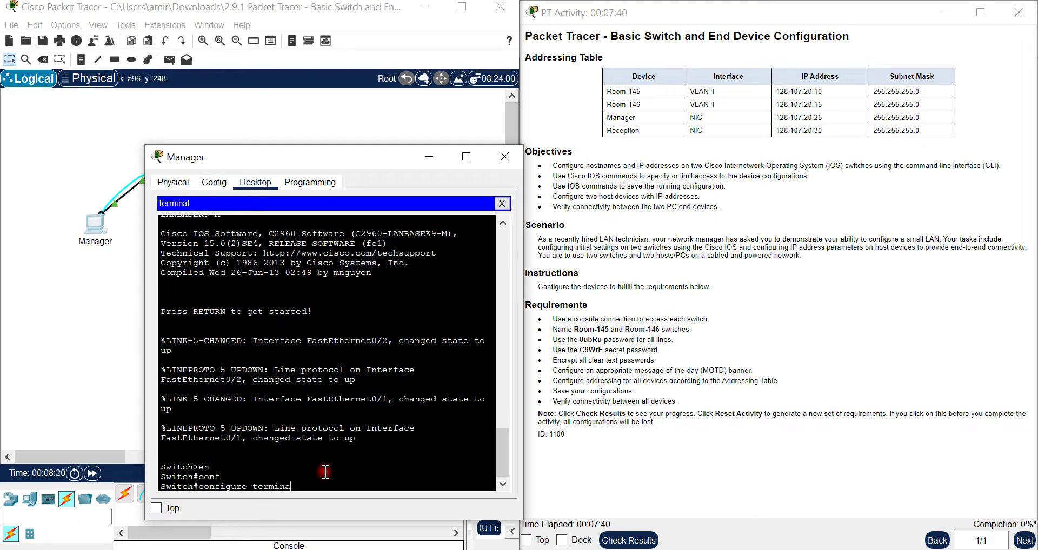
key(BackSpace)
key(BackSpace)
key(BackSpace)
key(BackSpace)
key(BackSpace)
key(BackSpace)
key(BackSpace)
key(BackSpace)
key(BackSpace)
key(BackSpace)
key(BackSpace)
key(BackSpace)
key(BackSpace)
key(BackSpace)
key(BackSpace)
key(BackSpace)
key(BackSpace)
key(BackSpace)
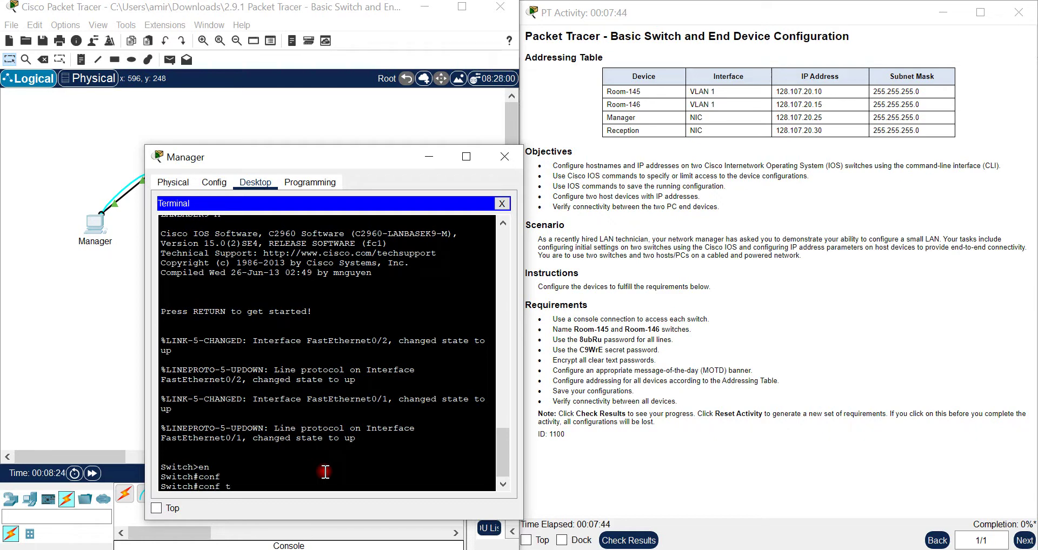
key(Tab)
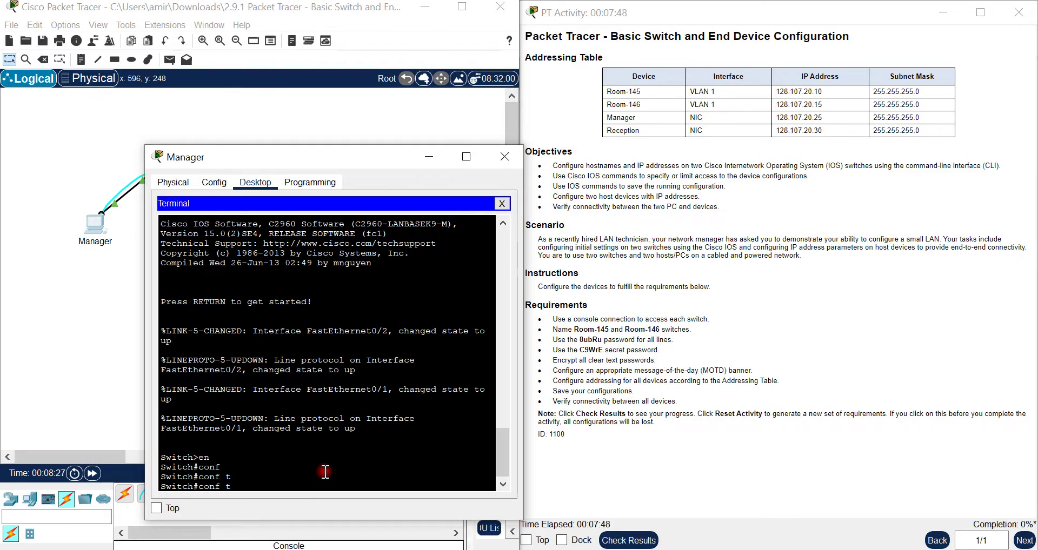
key(Tab)
key(Return)
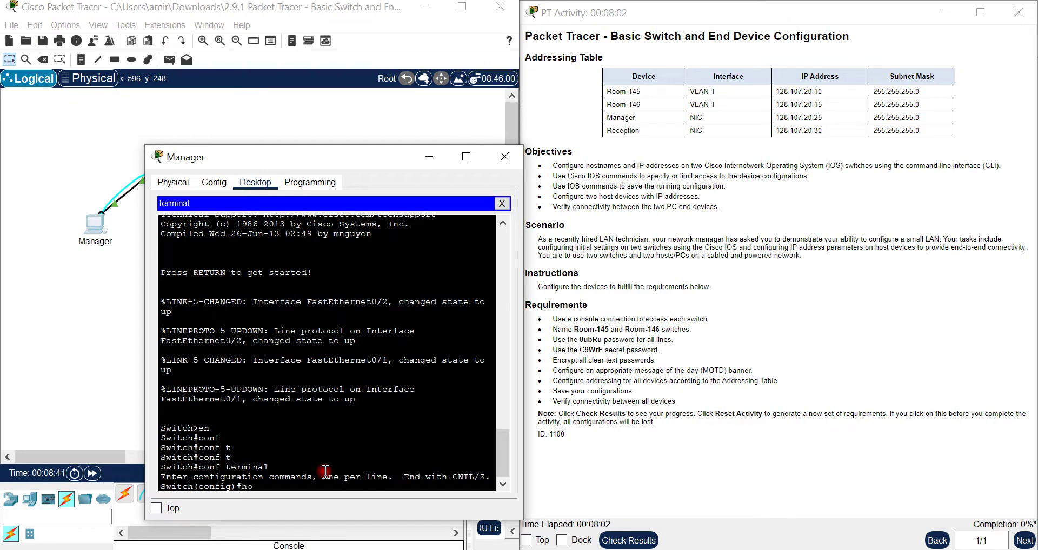
Step: Rename the switch to Room-145 with the hostname command
text(st)
key(Tab)
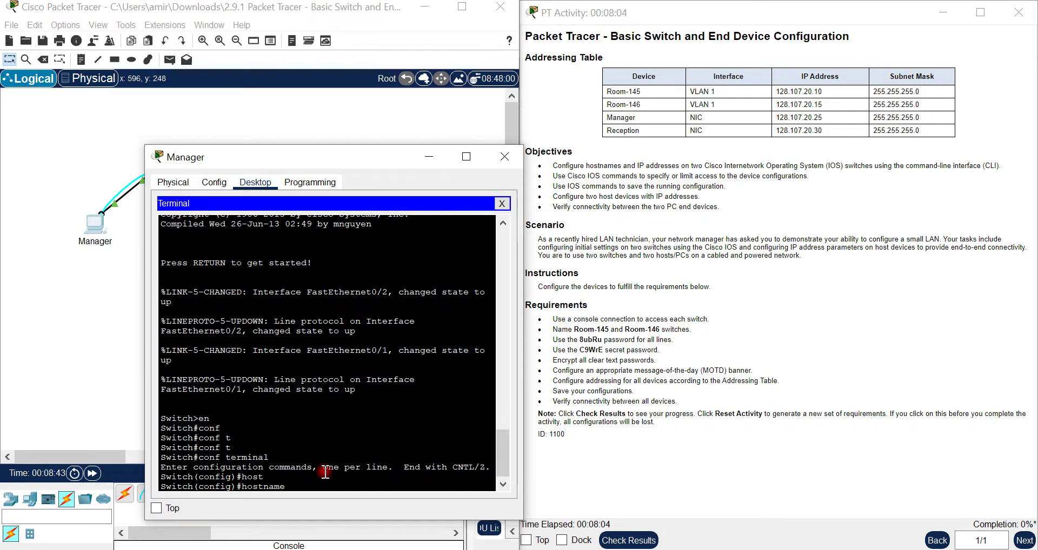
text(Room-)
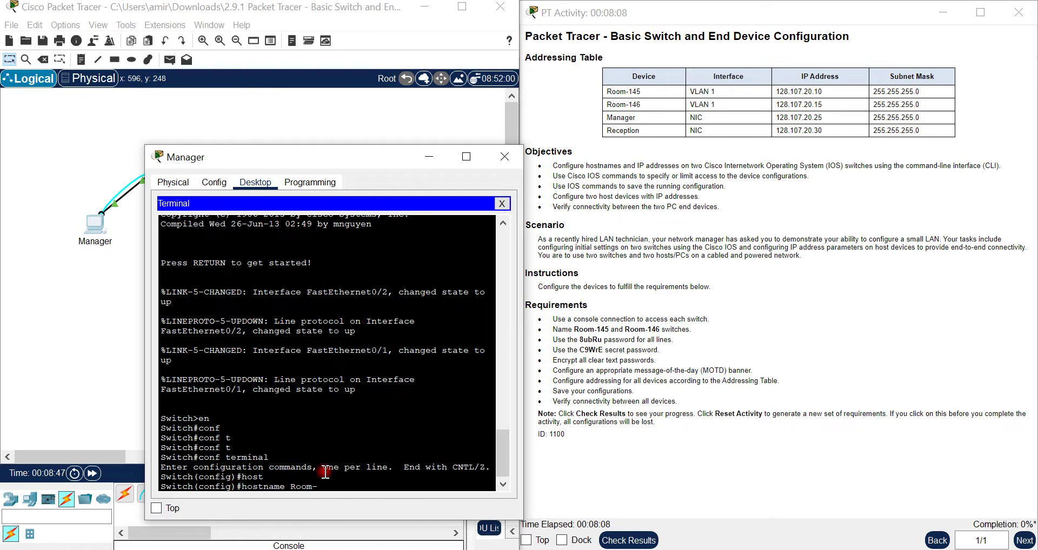
text(145)
key(Return)
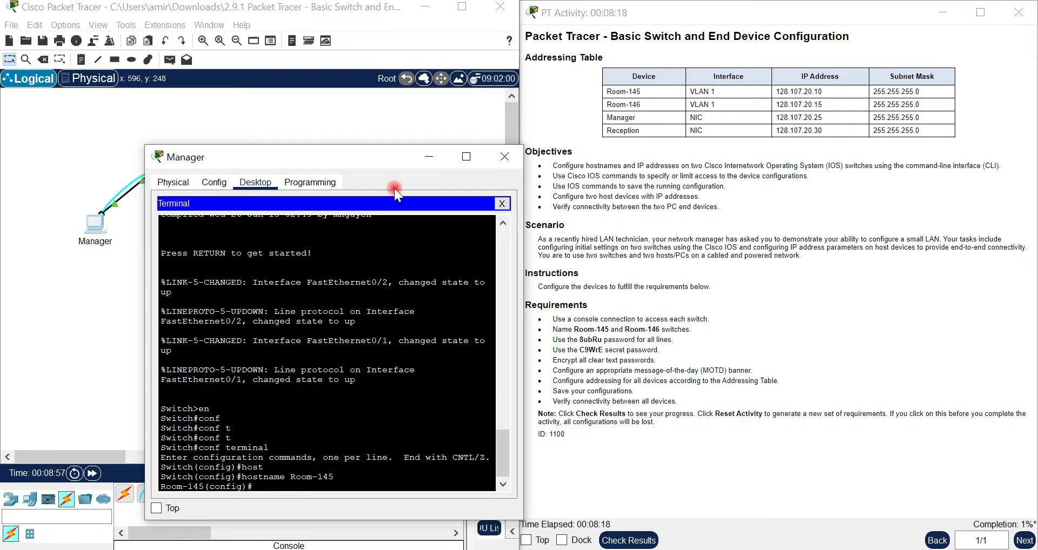
mouse_move(379, 158)
mouse_down()
mouse_move(539, 185)
mouse_move(390, 133)
mouse_move(470, 174)
mouse_move(406, 148)
mouse_up()
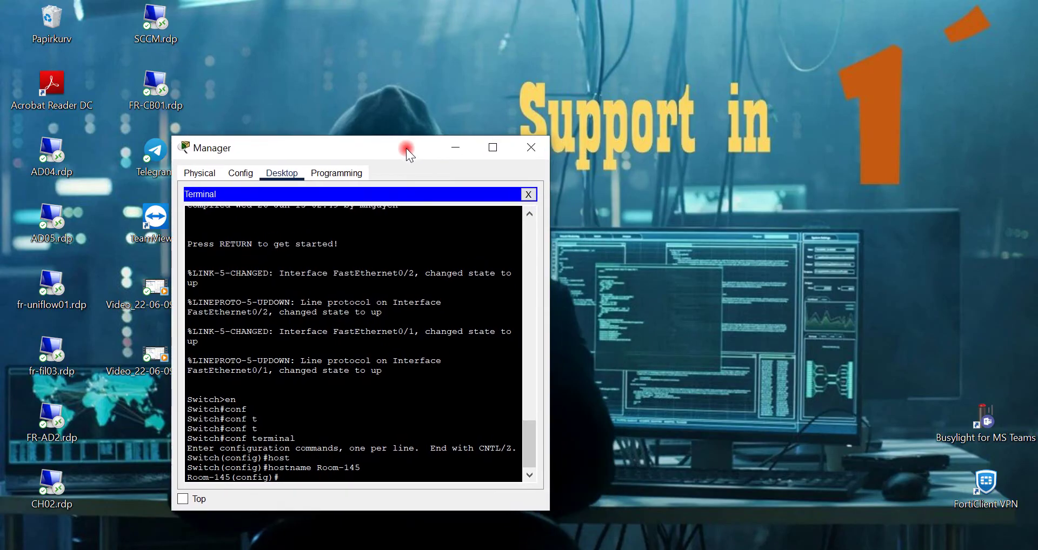
click(548, 547)
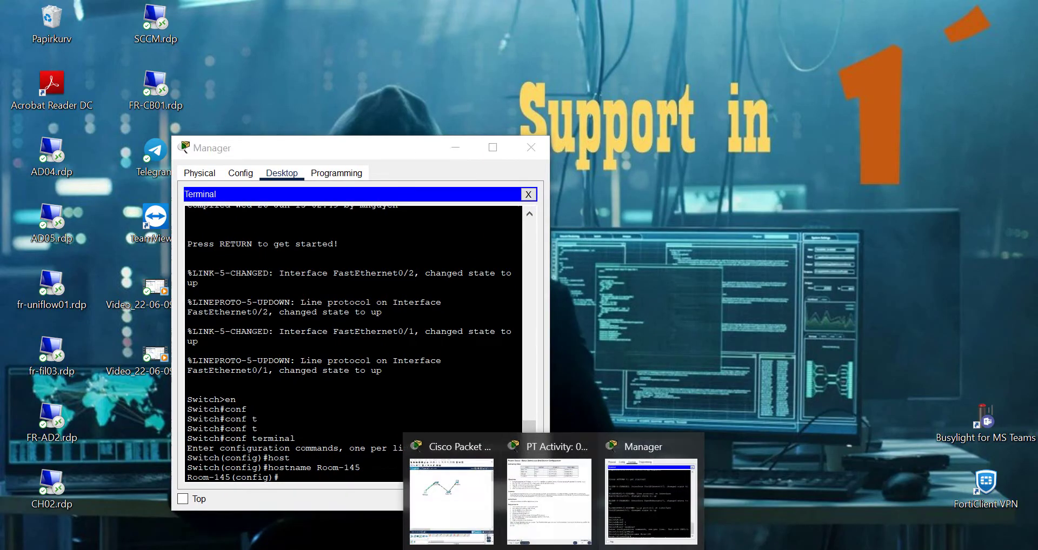
click(475, 521)
click(548, 547)
click(548, 503)
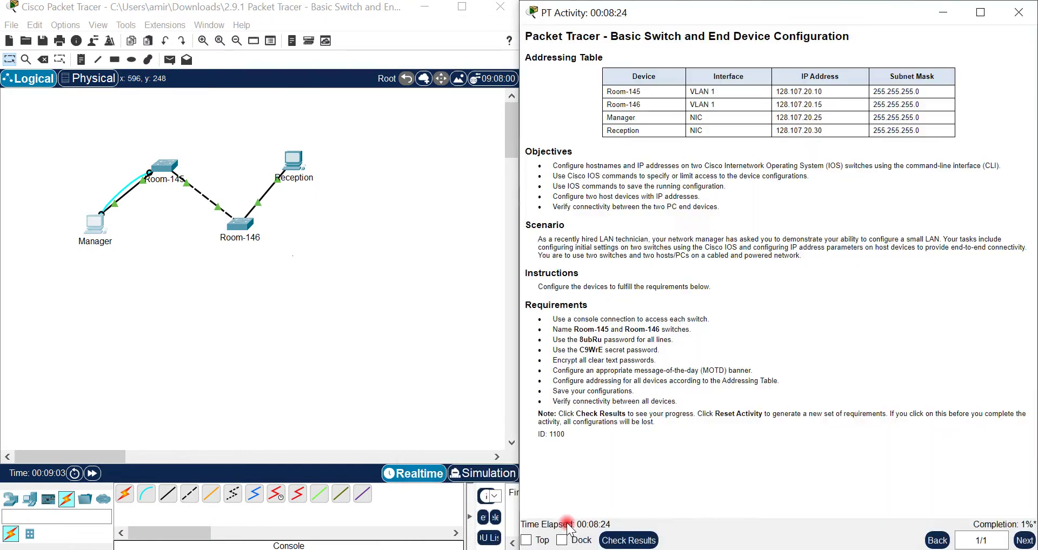
click(94, 222)
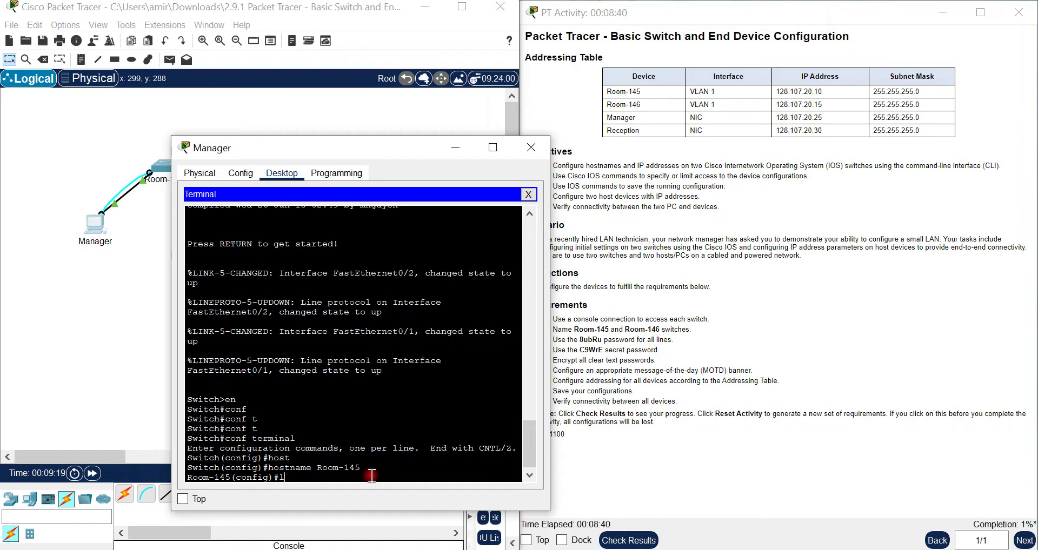
Step: On line console 0, set the password to the all-lines password copied from the requirements
text(ine console 0)
key(Return)
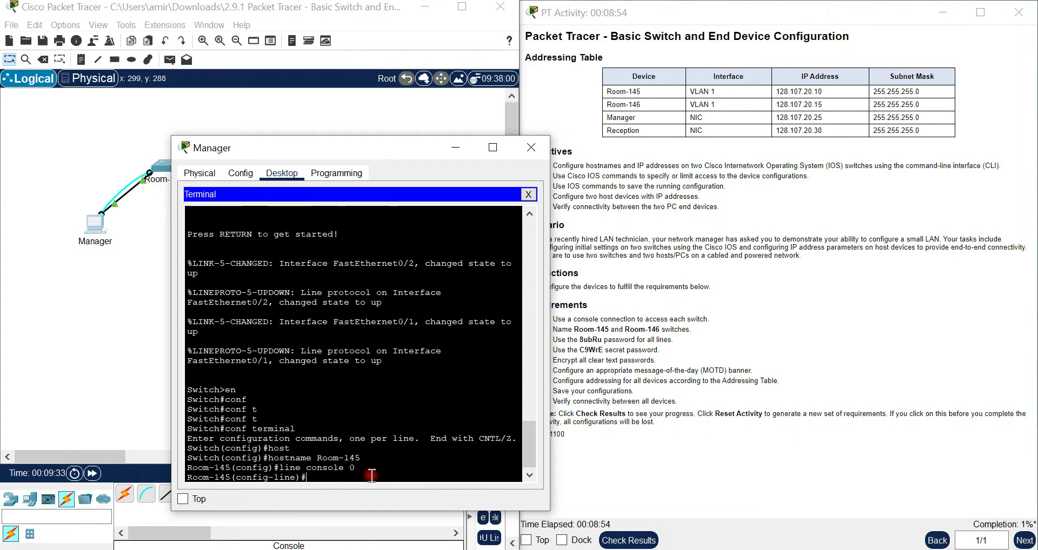
text(pas)
key(Tab)
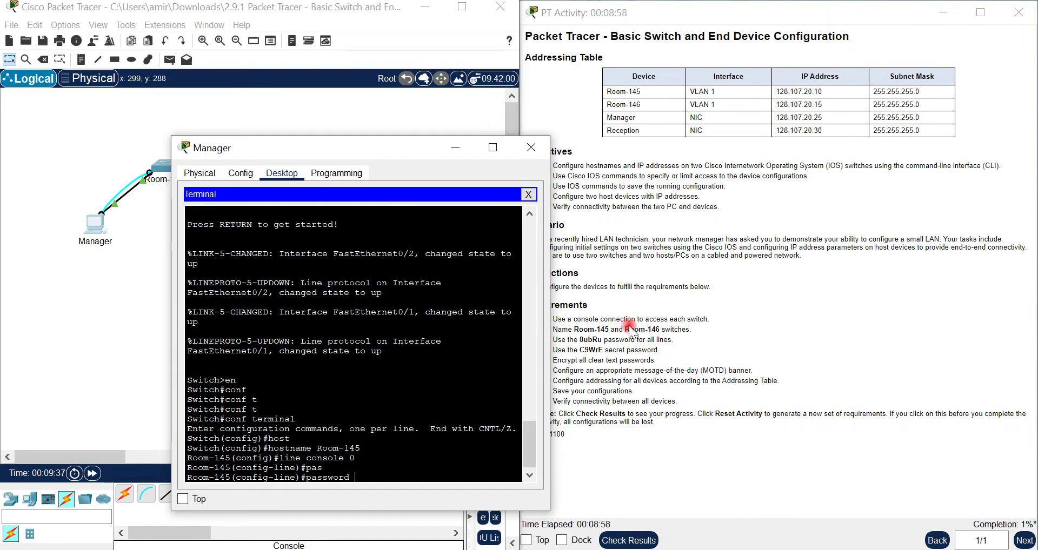
drag(579, 340, 602, 340)
right_click(605, 343)
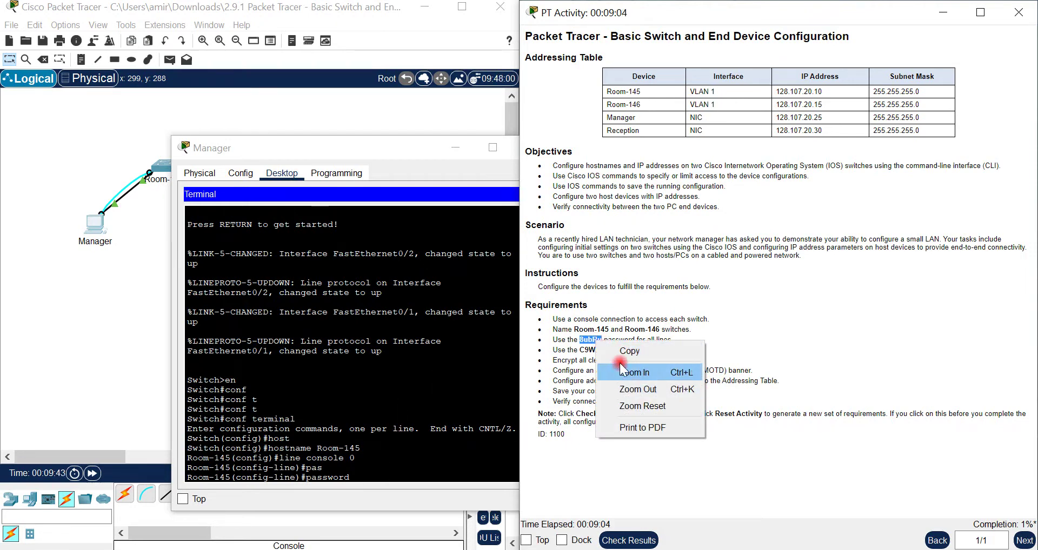
click(628, 352)
click(397, 480)
right_click(397, 480)
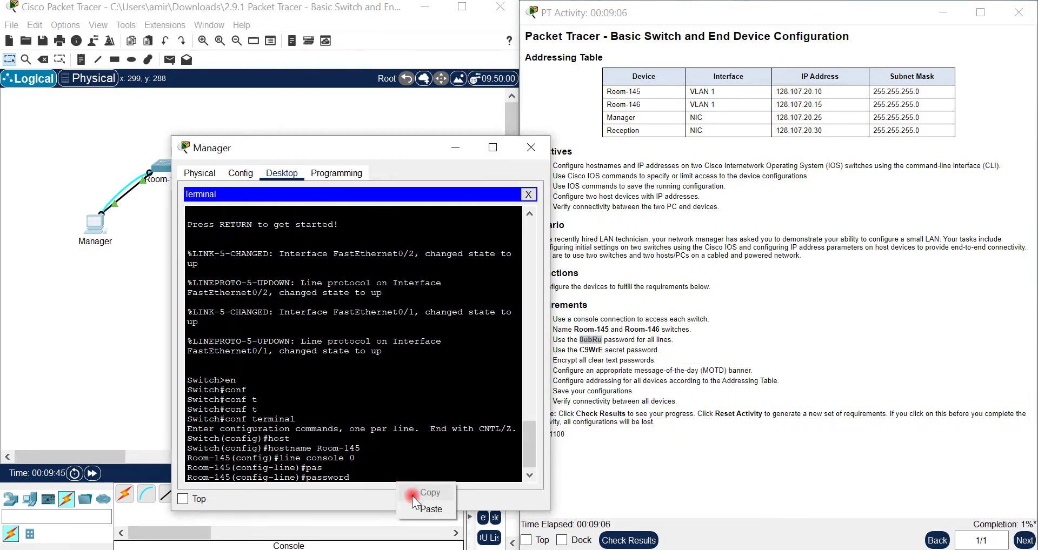
click(420, 507)
key(Return)
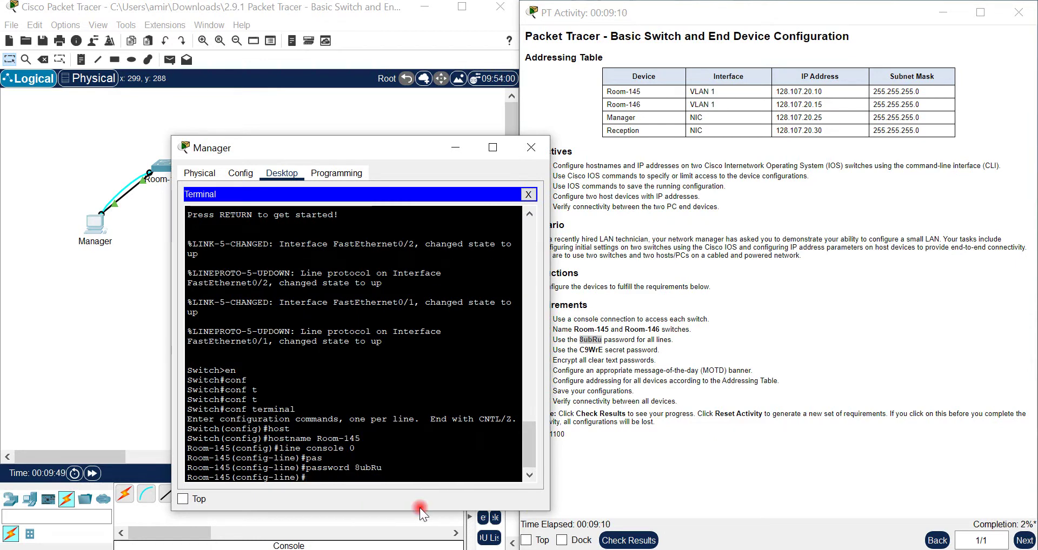
Step: Require login on the console line and exit to global configuration
text(login)
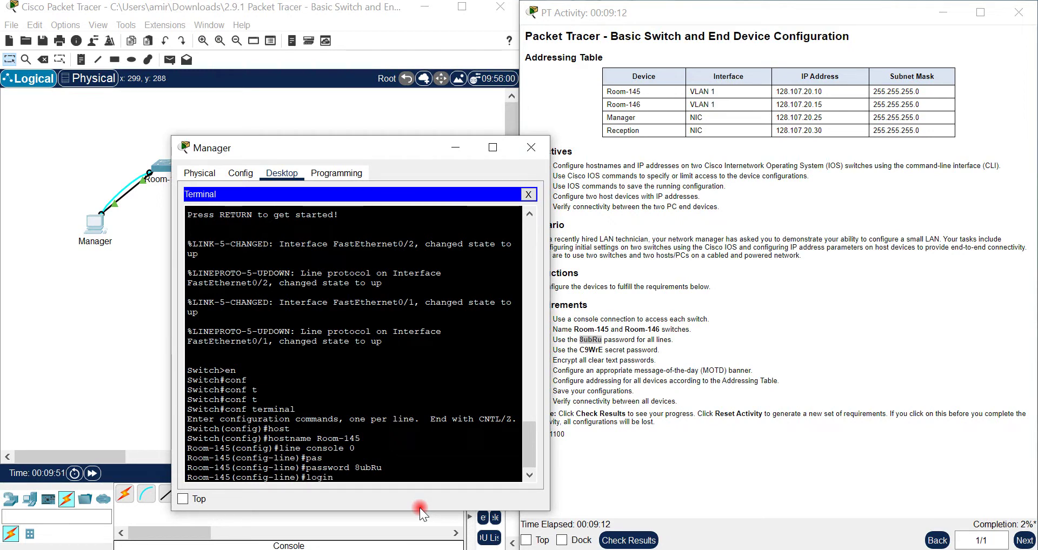
key(Return)
text(ex)
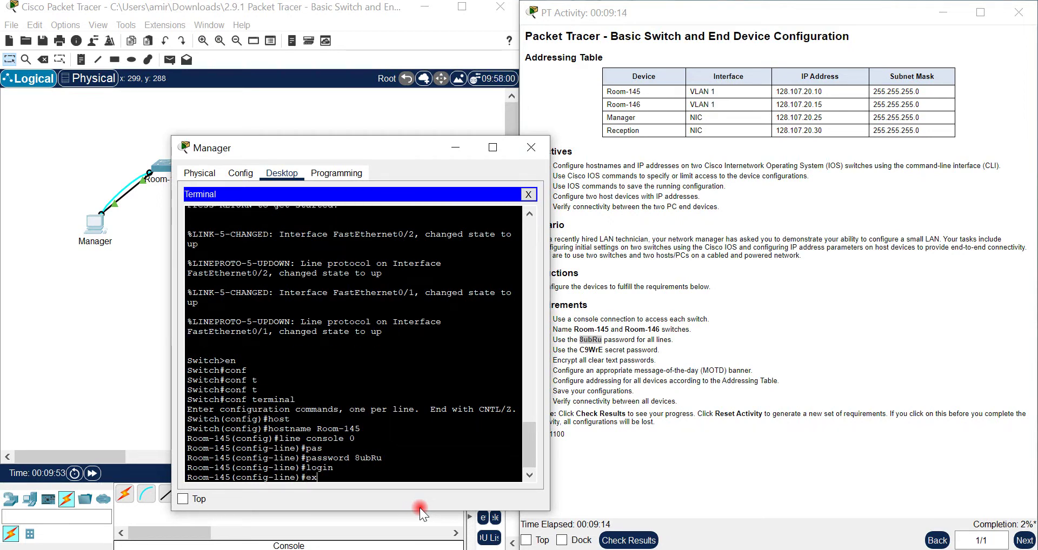
text(it)
key(Return)
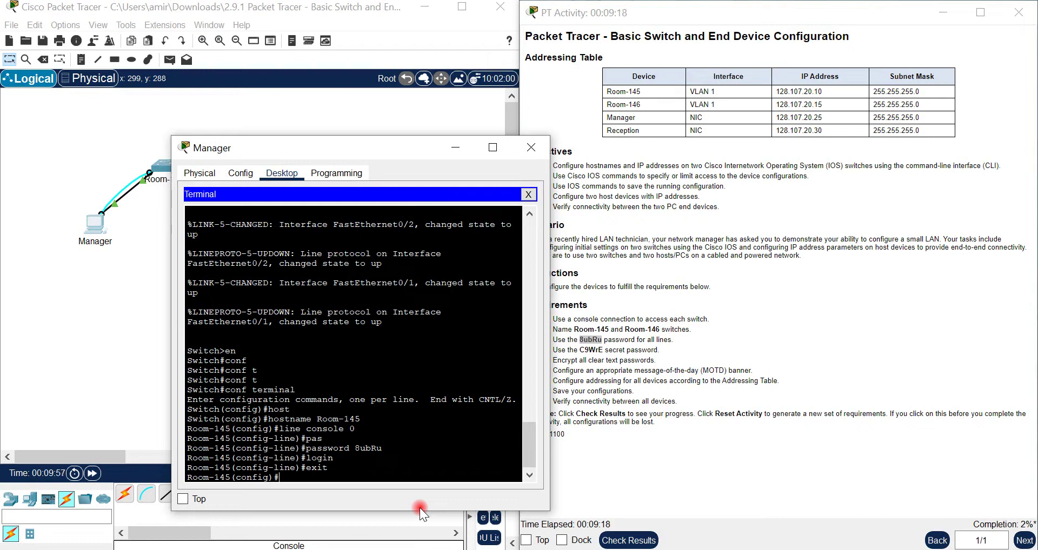
text(line vty 0 1)
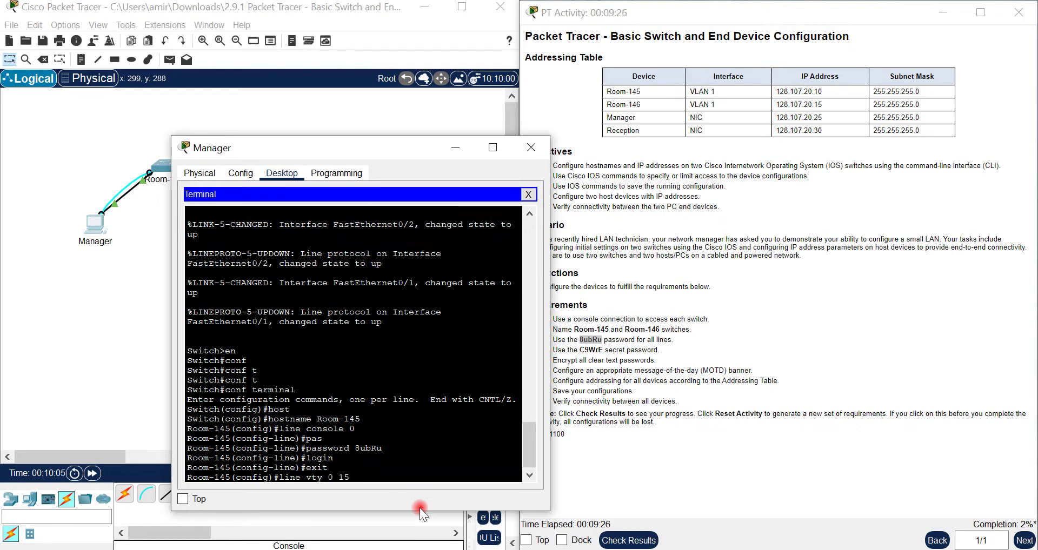
text(5)
Step: Set the all-lines password on vty lines 0 15 and require login
key(Return)
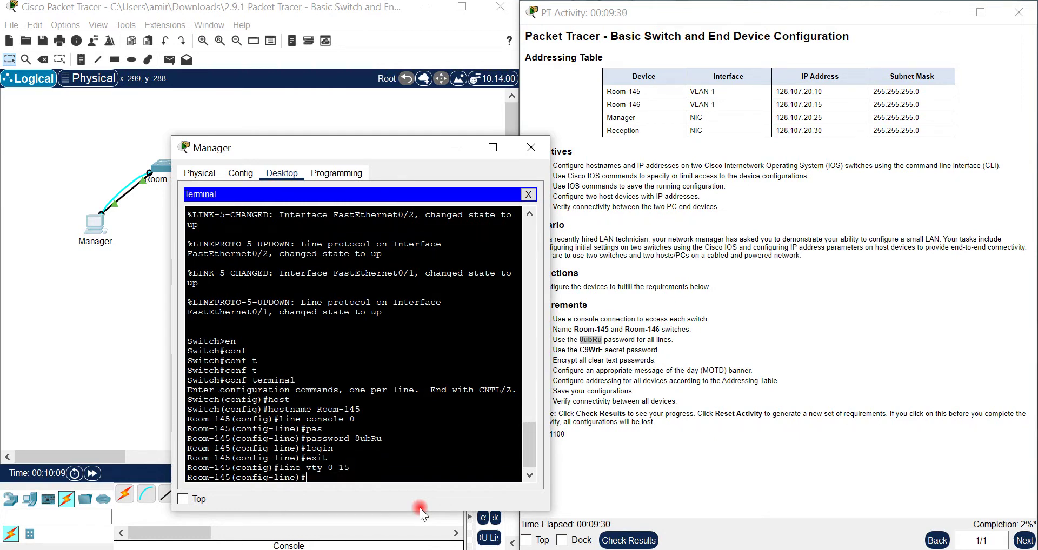
text(password 8ubRu)
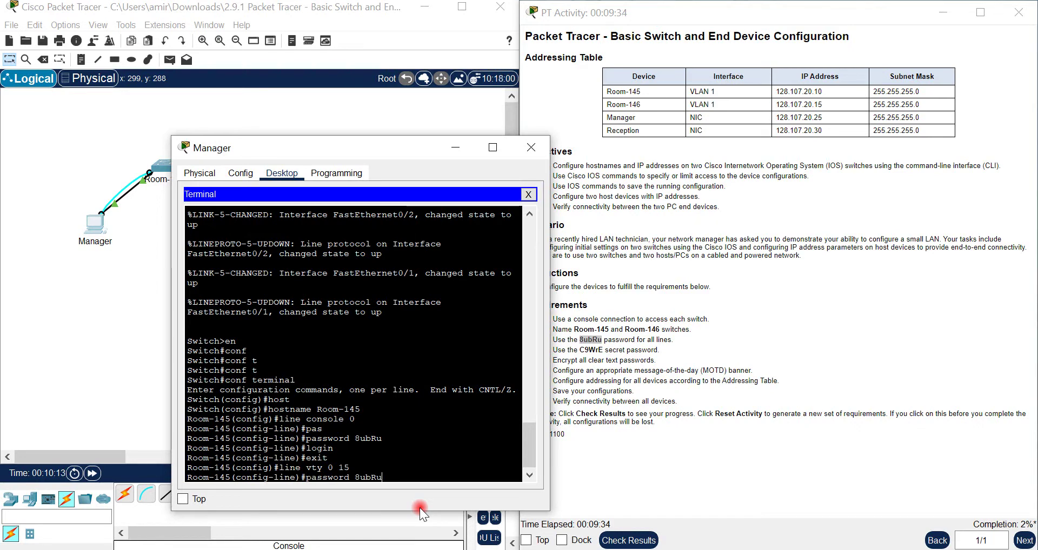
key(Return)
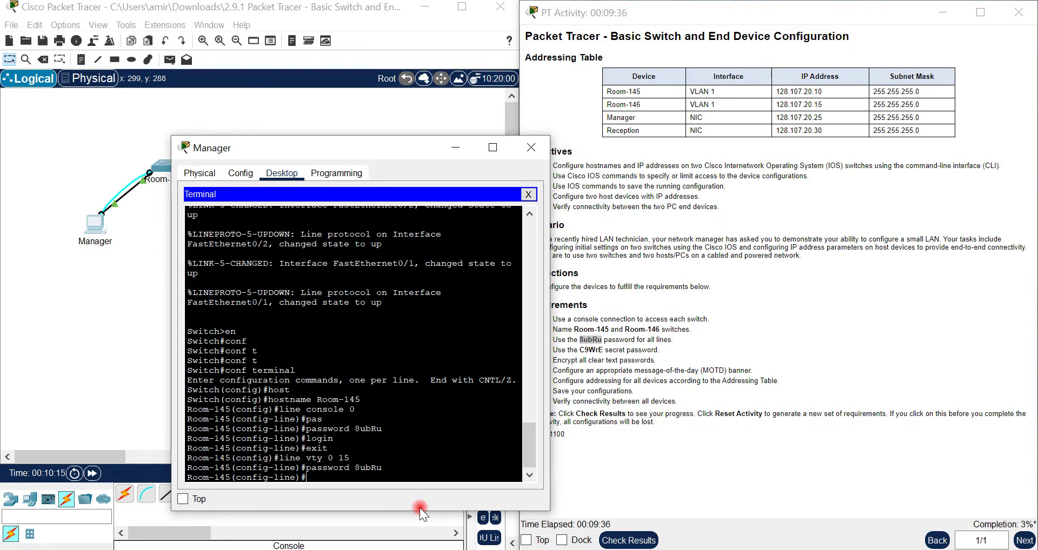
text(login)
key(Return)
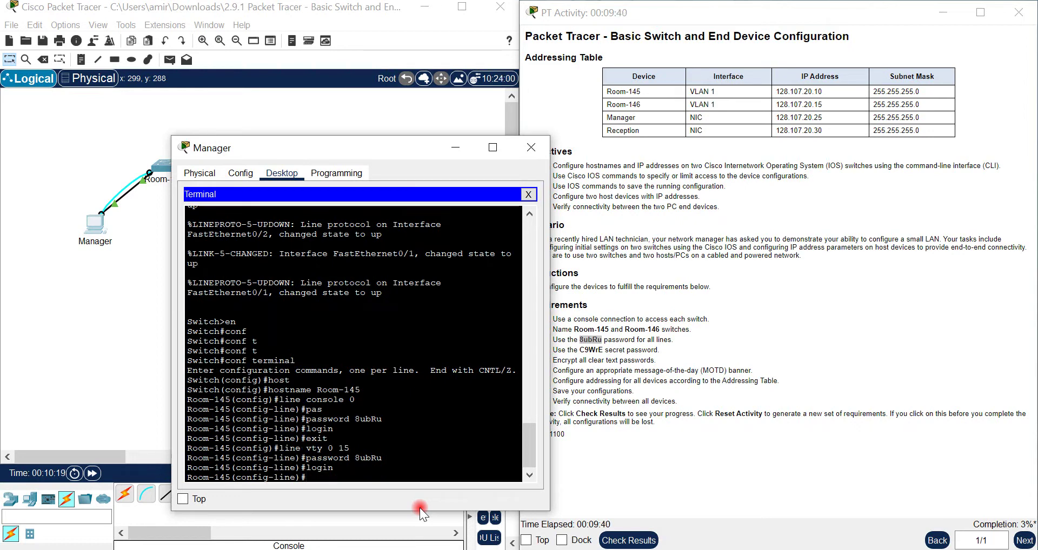
Step: Set Room-145's enable secret to the required secret copied from the Requirements list
drag(377, 140, 339, 134)
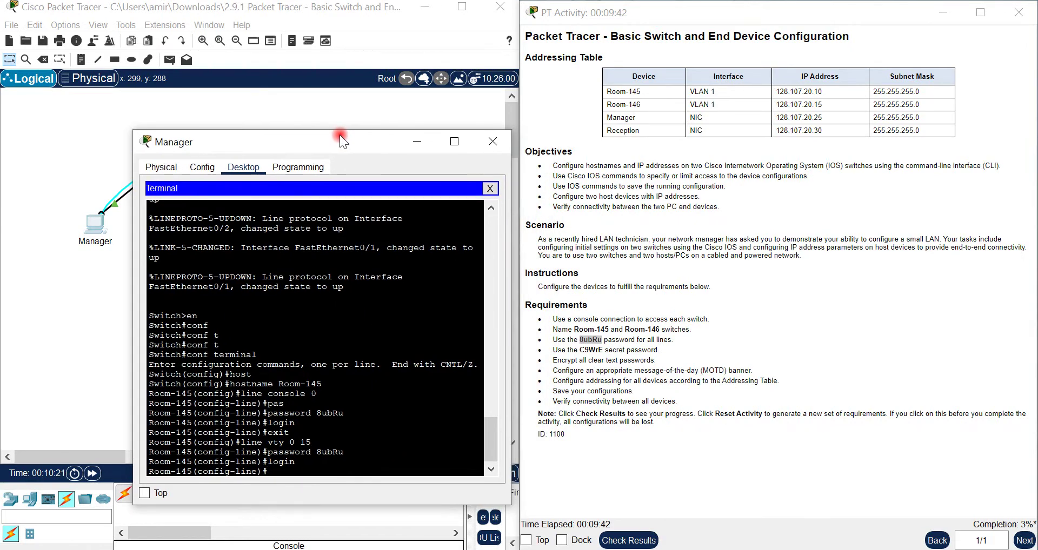
double_click(591, 349)
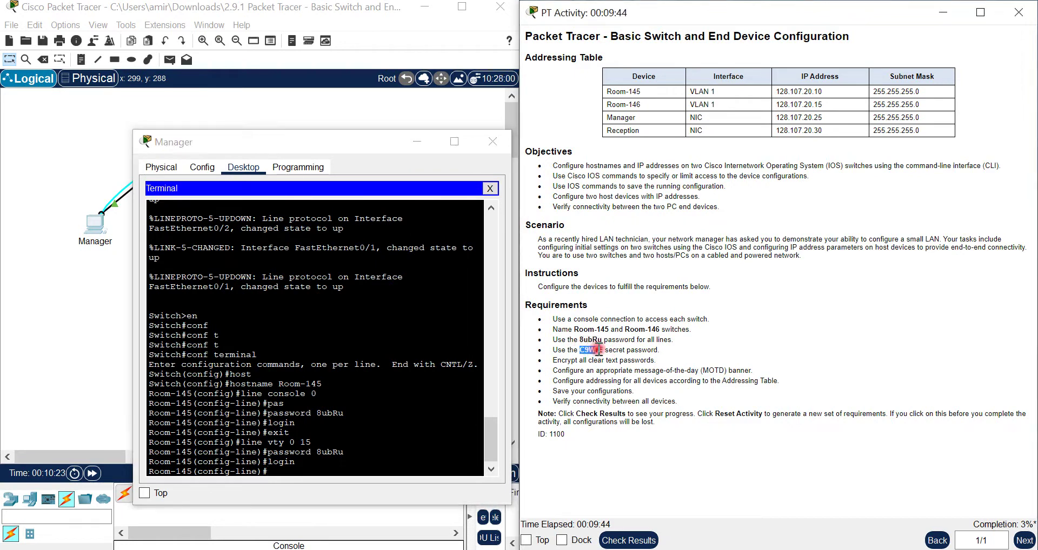
click(353, 469)
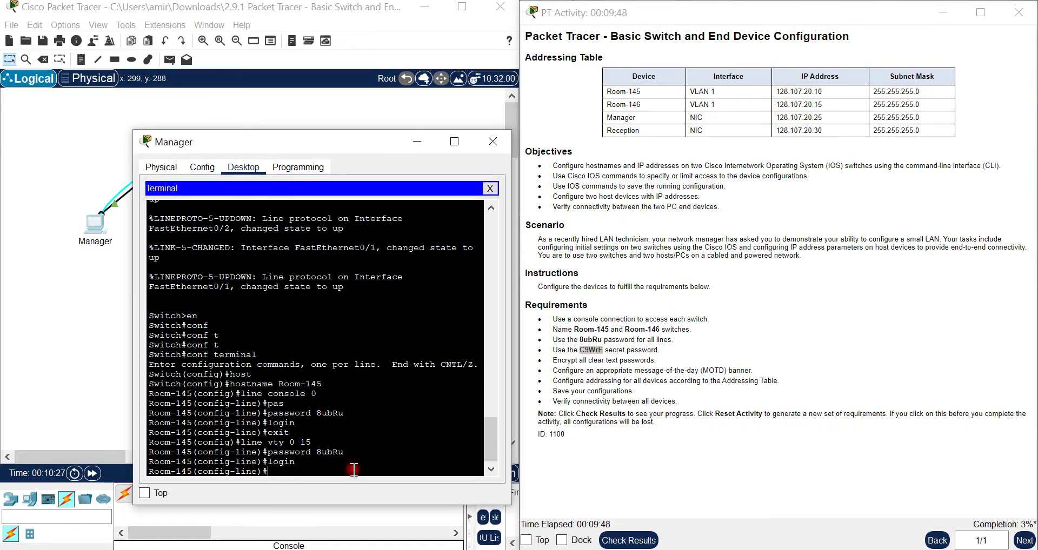
text(enable secret)
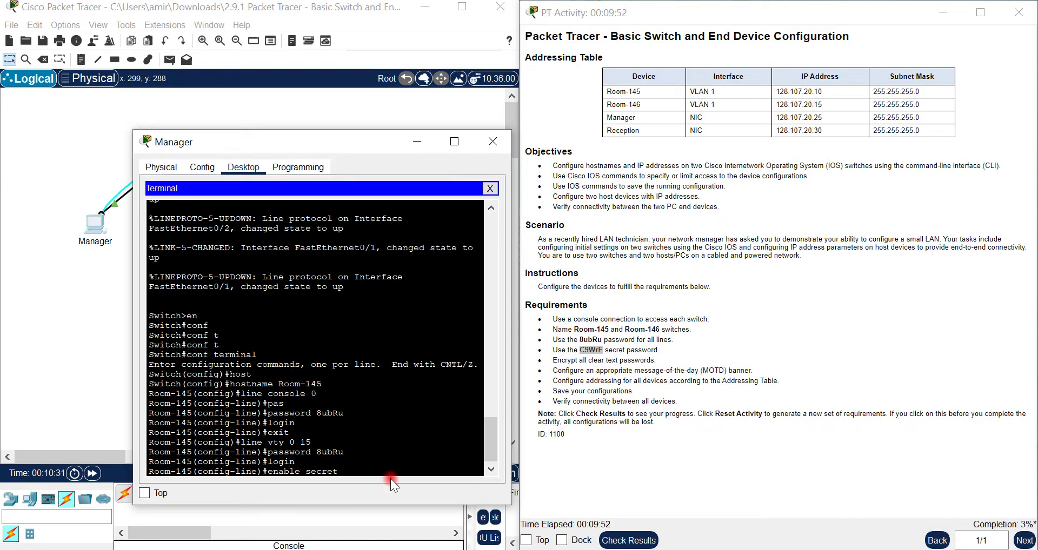
right_click(604, 350)
click(624, 358)
click(354, 466)
right_click(354, 466)
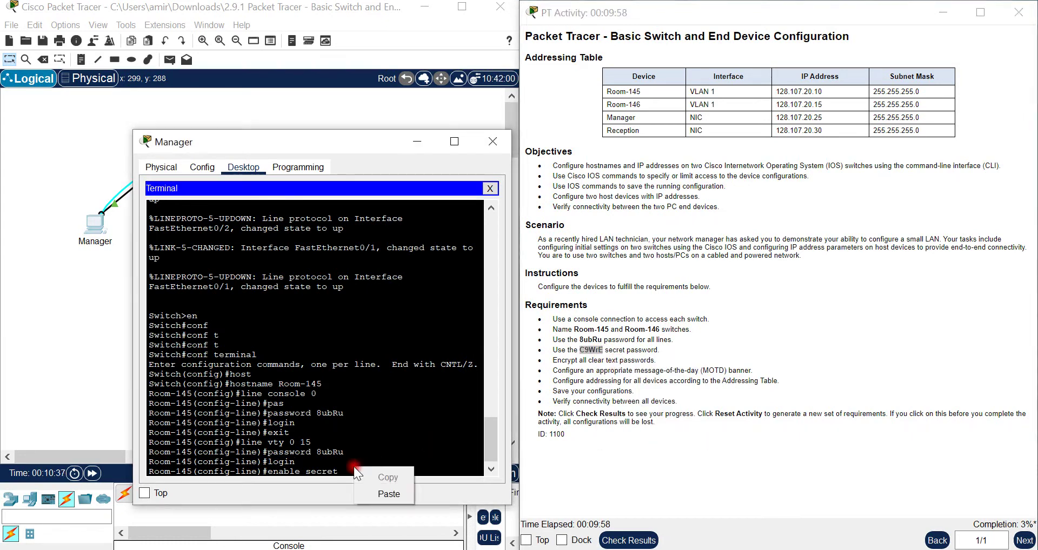
click(380, 494)
key(Return)
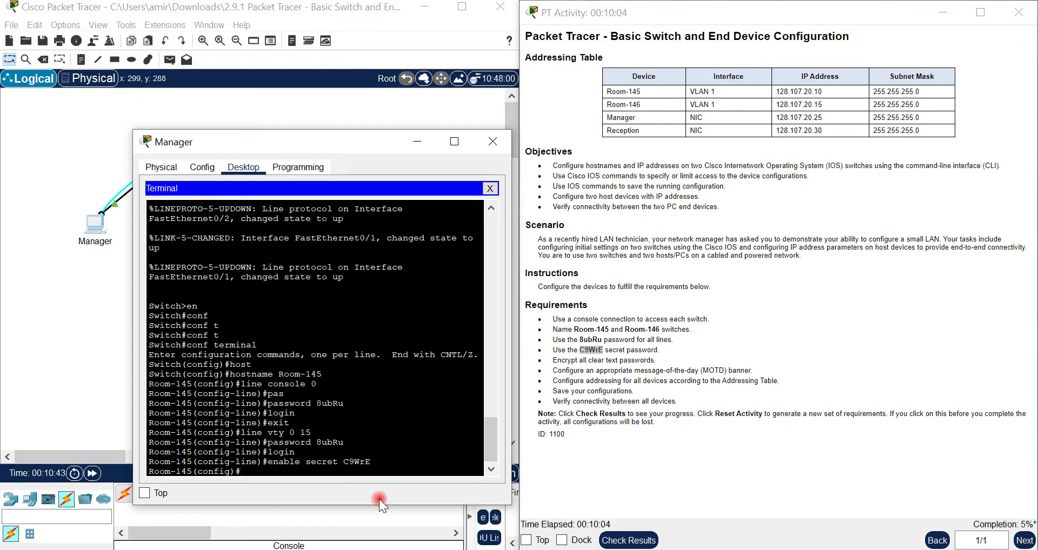
text(do show run)
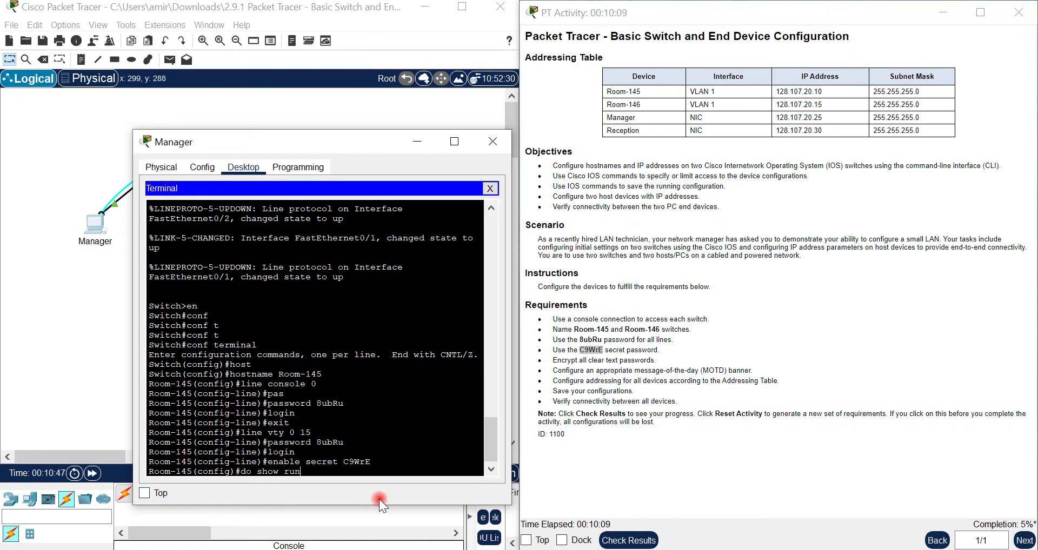
Step: Run 'do show run' and page through Room-145's running configuration to check the passwords
key(Return)
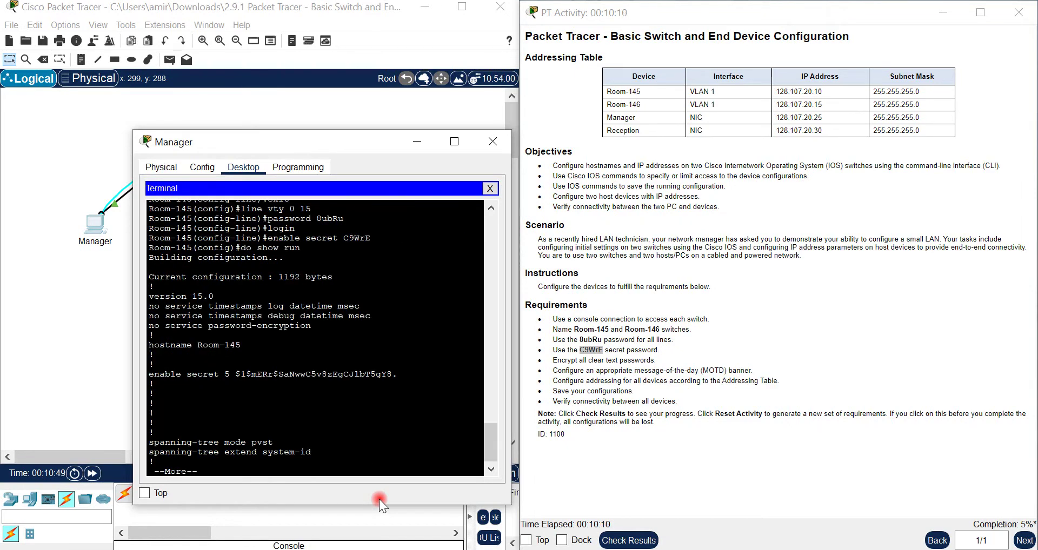
key(space)
key(space)
key(space)
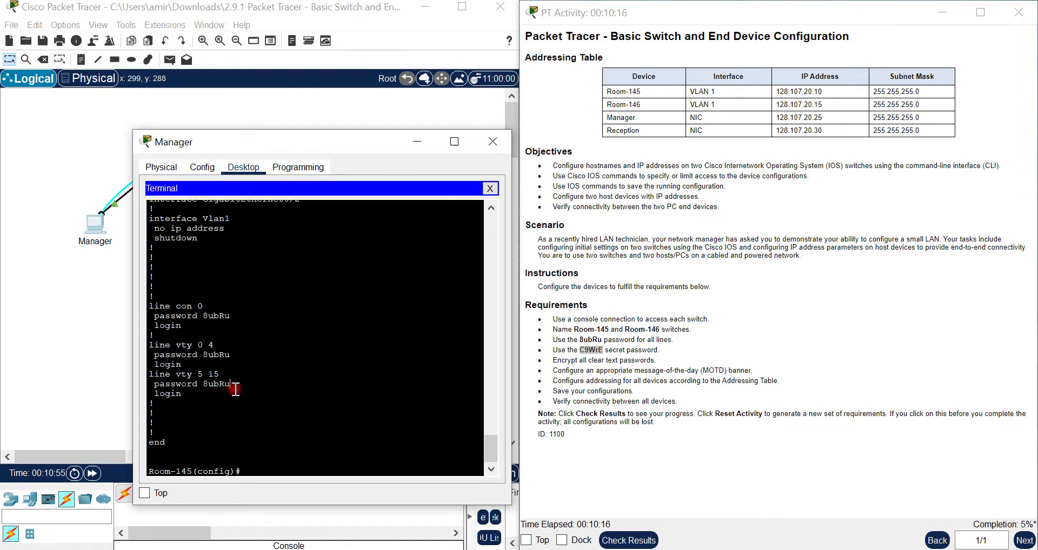
drag(232, 385, 205, 387)
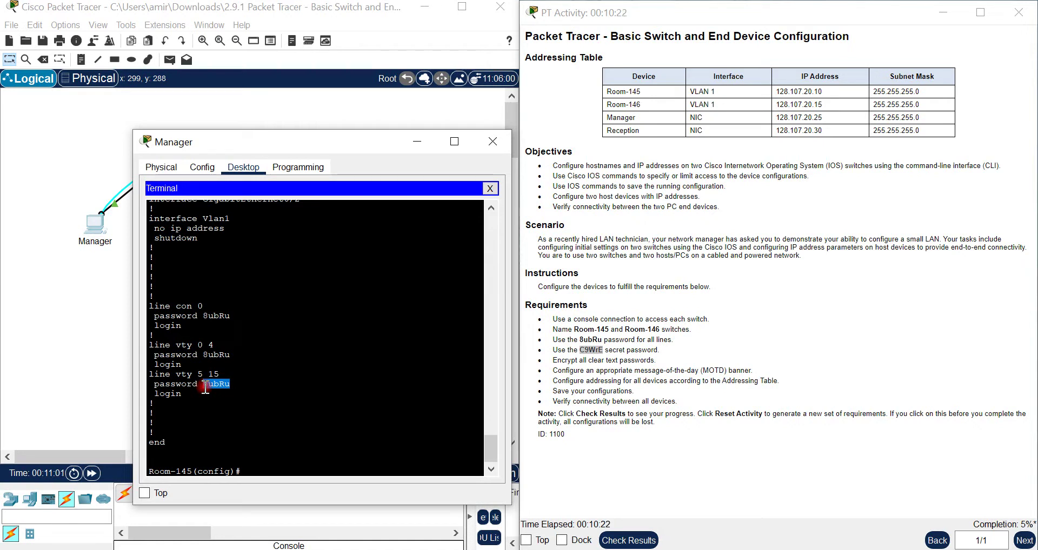
click(237, 382)
Step: Attempt the encryption command, including a misspelled 'seerv' entry
text(encr)
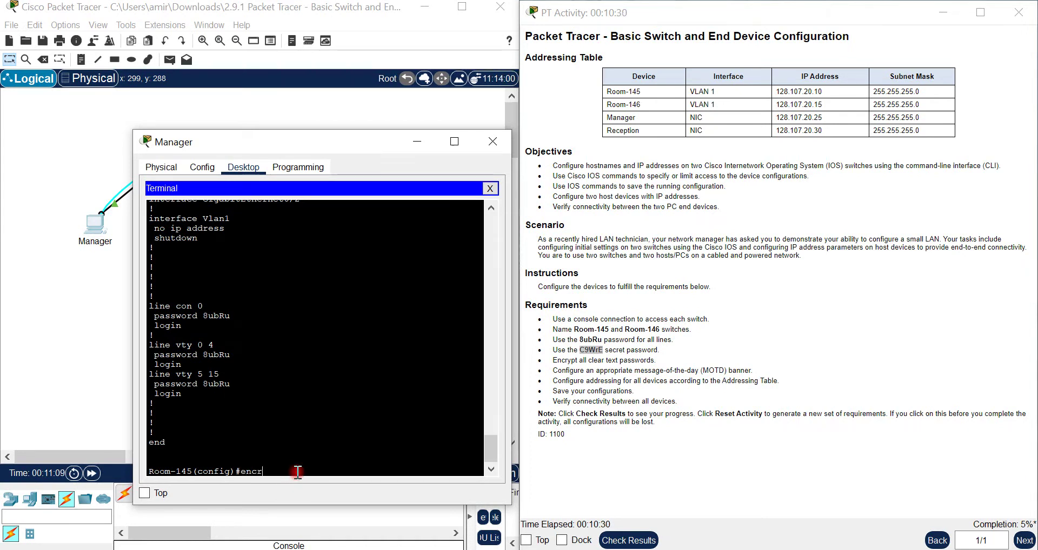
key(Tab)
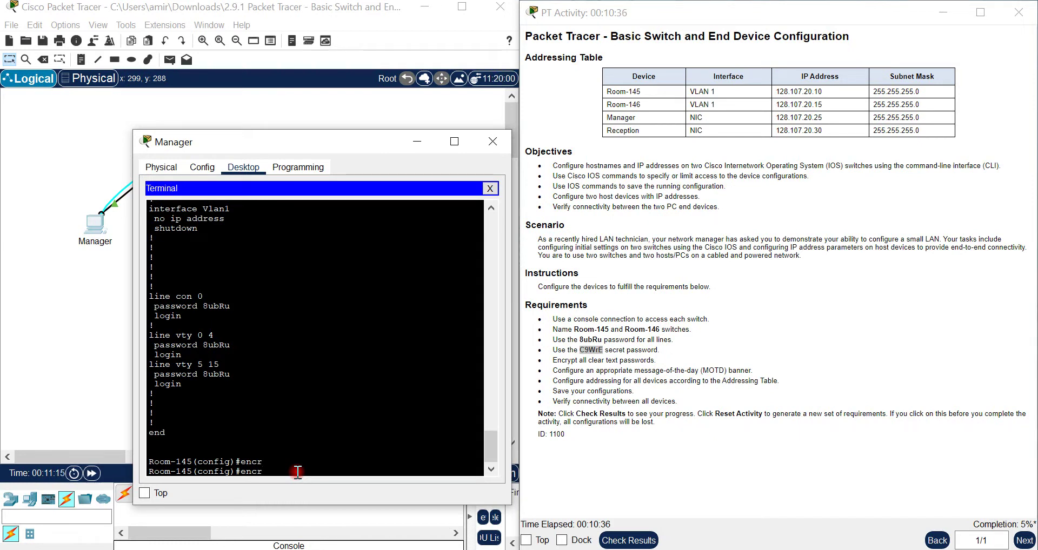
key(BackSpace)
key(BackSpace)
key(BackSpace)
key(BackSpace)
text(seerv)
key(Return)
Step: Enter 'service password-encryption', using ? help, to encrypt all clear-text passwords
text(s)
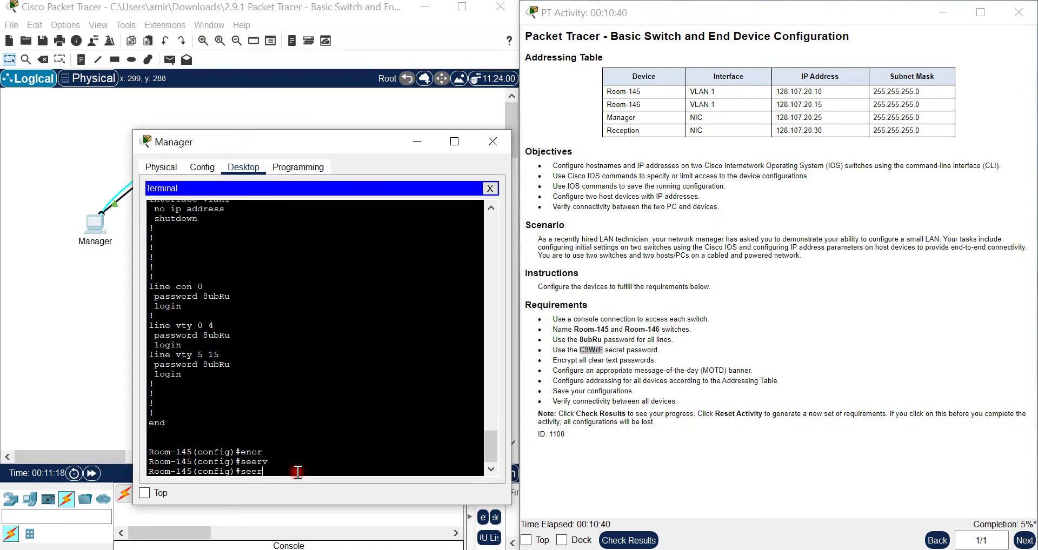
text(er)
key(Tab)
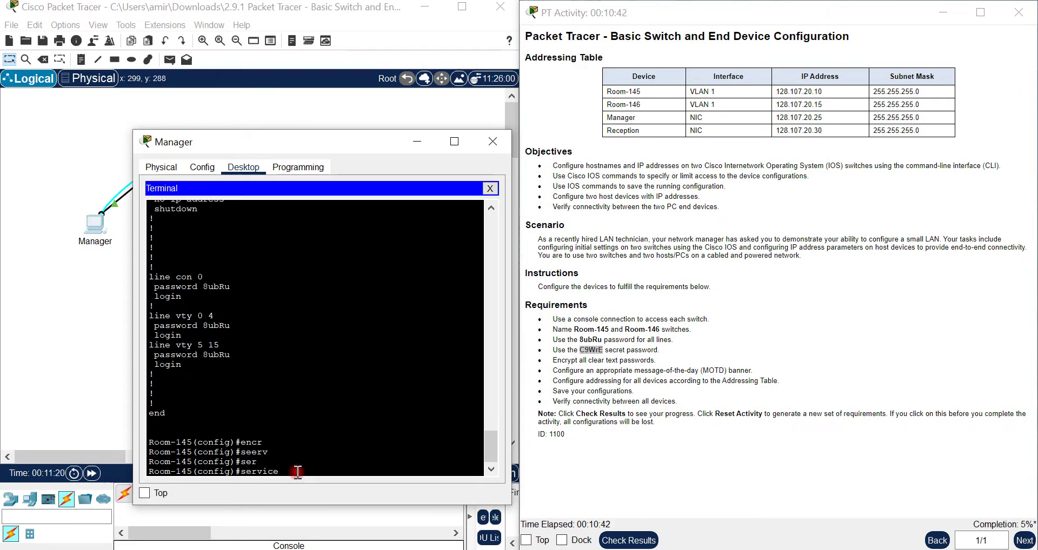
text(en)
key(Tab)
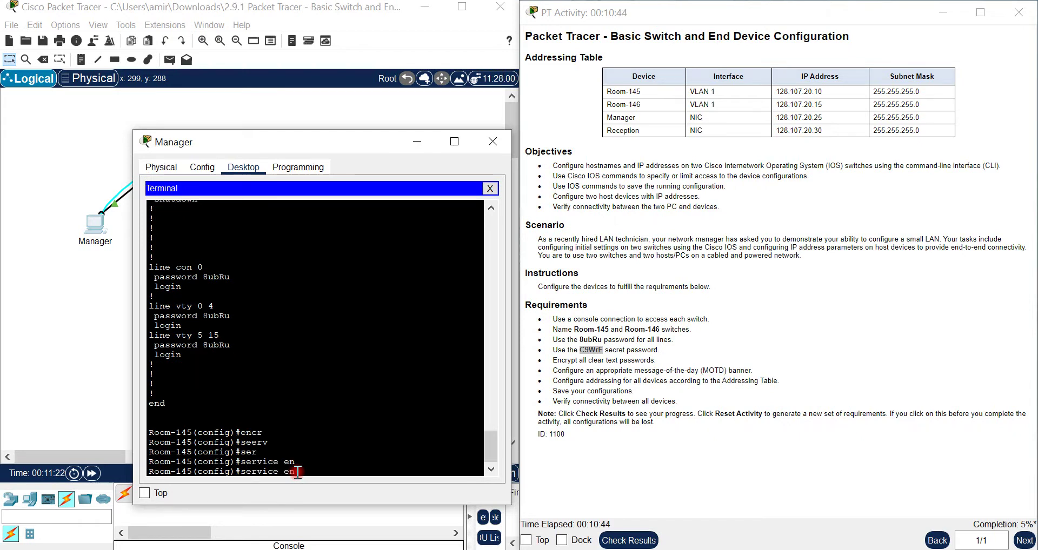
text(cr)
key(BackSpace)
key(BackSpace)
key(BackSpace)
text(passwor)
key(BackSpace)
key(BackSpace)
key(BackSpace)
key(BackSpace)
key(BackSpace)
key(BackSpace)
key(BackSpace)
key(BackSpace)
text(?)
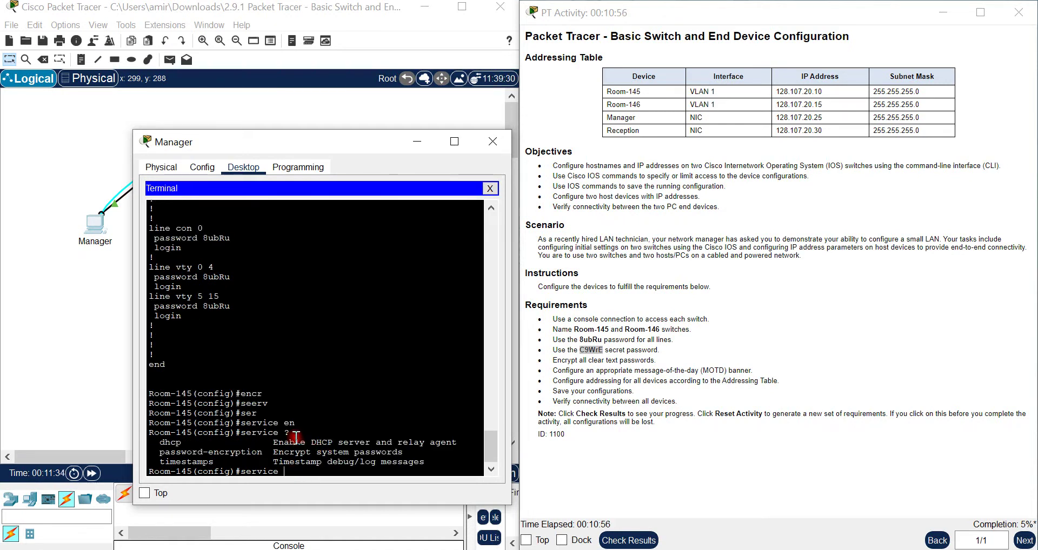
text(passw)
key(Tab)
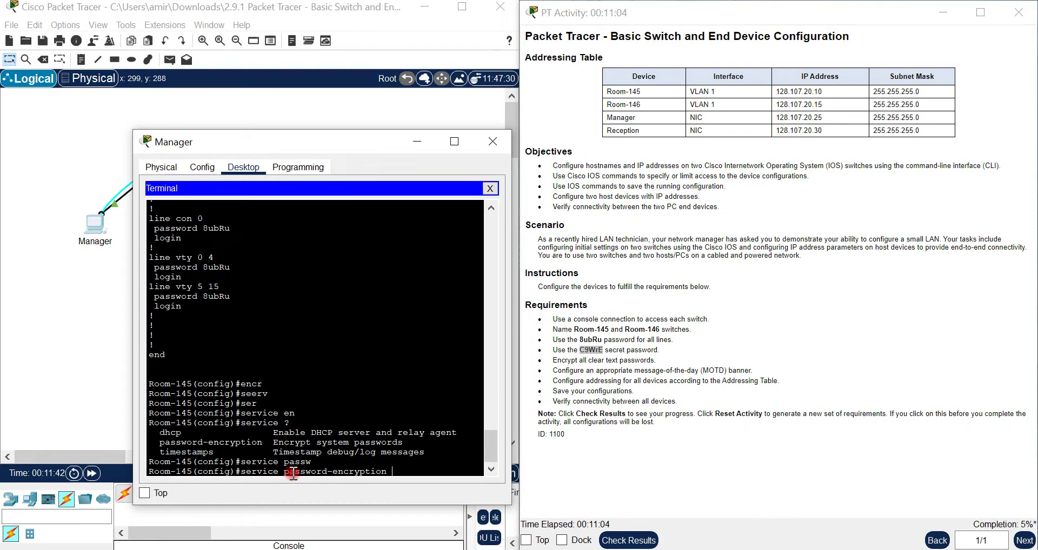
key(Return)
text(do s)
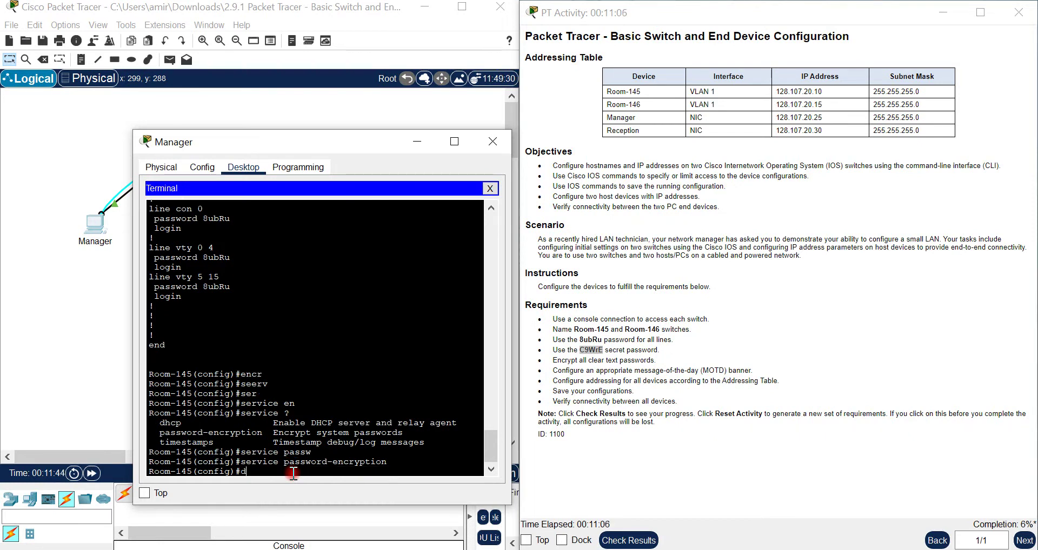
text(ho)
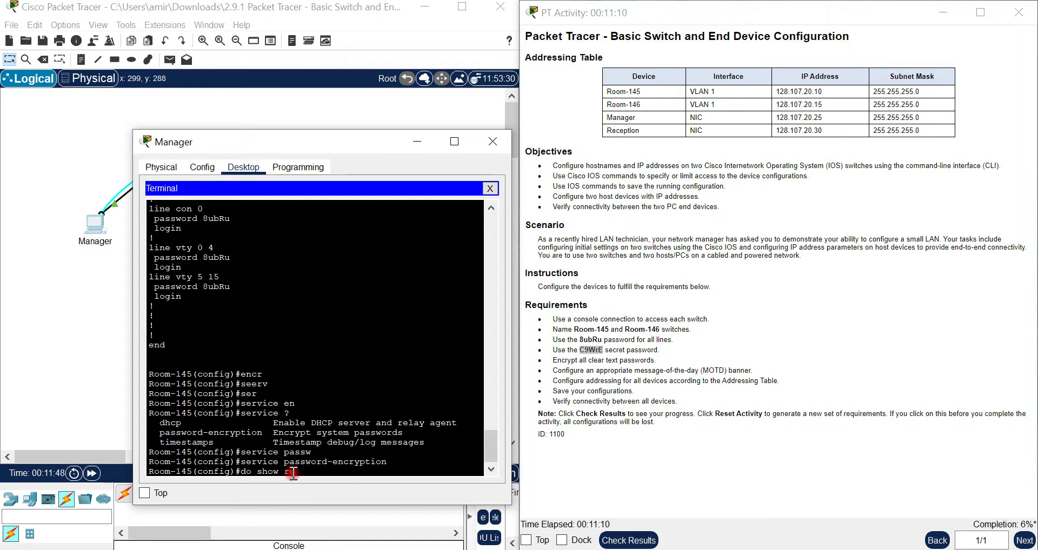
Step: Show Room-145's running-config and page to the type 7 console and vty passwords
text(un)
key(Return)
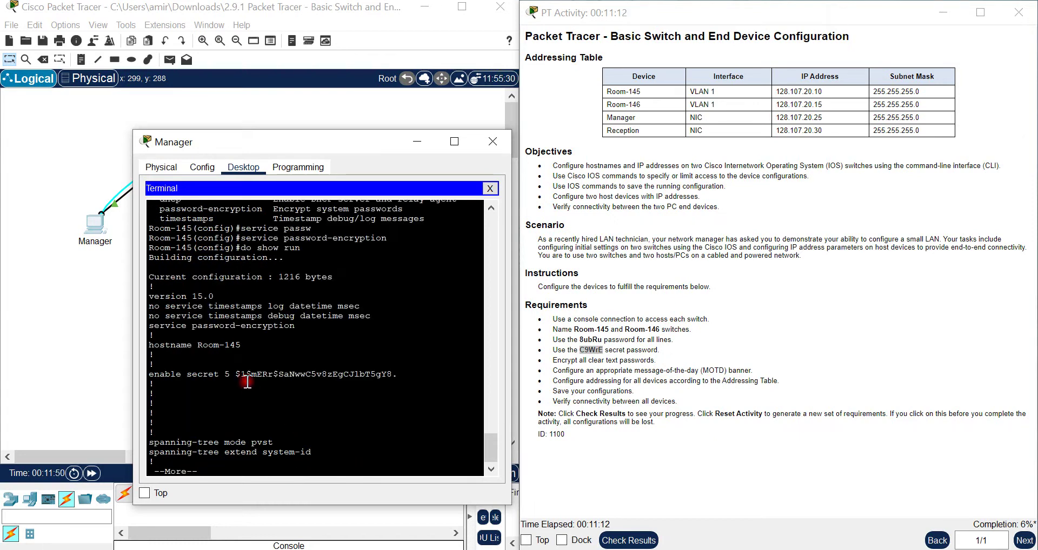
drag(231, 374, 402, 377)
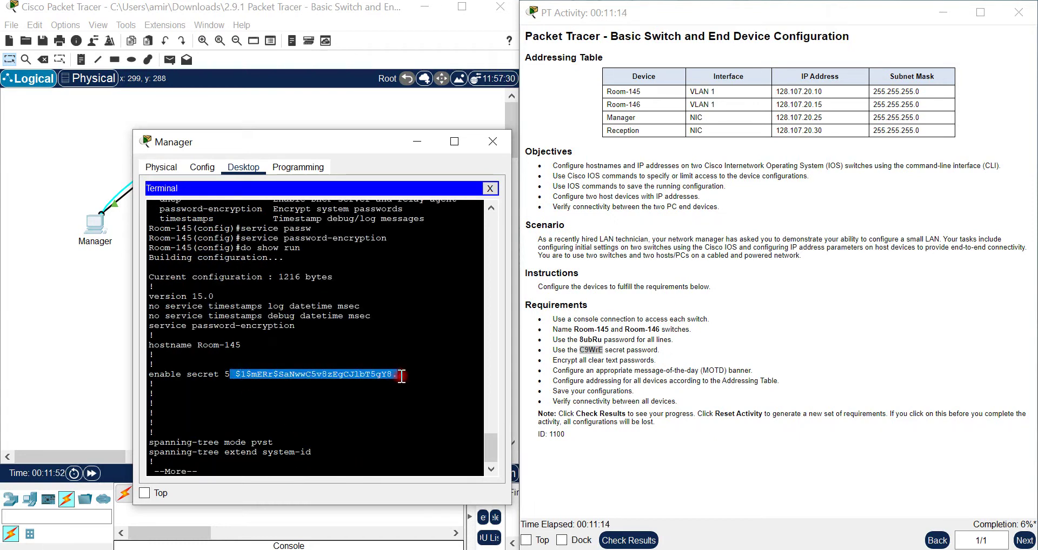
key(space)
key(space)
key(space)
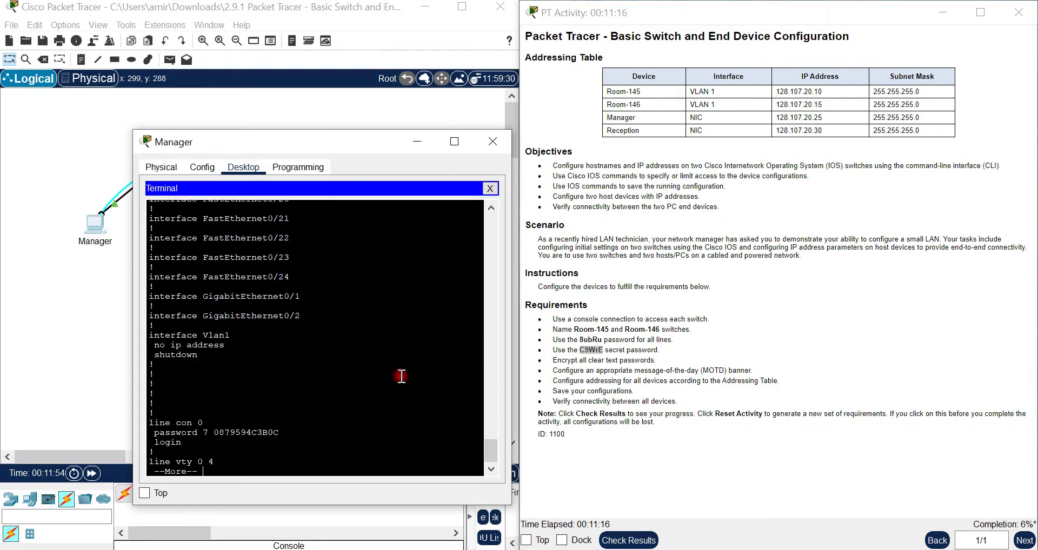
drag(336, 381, 139, 306)
right_click(340, 309)
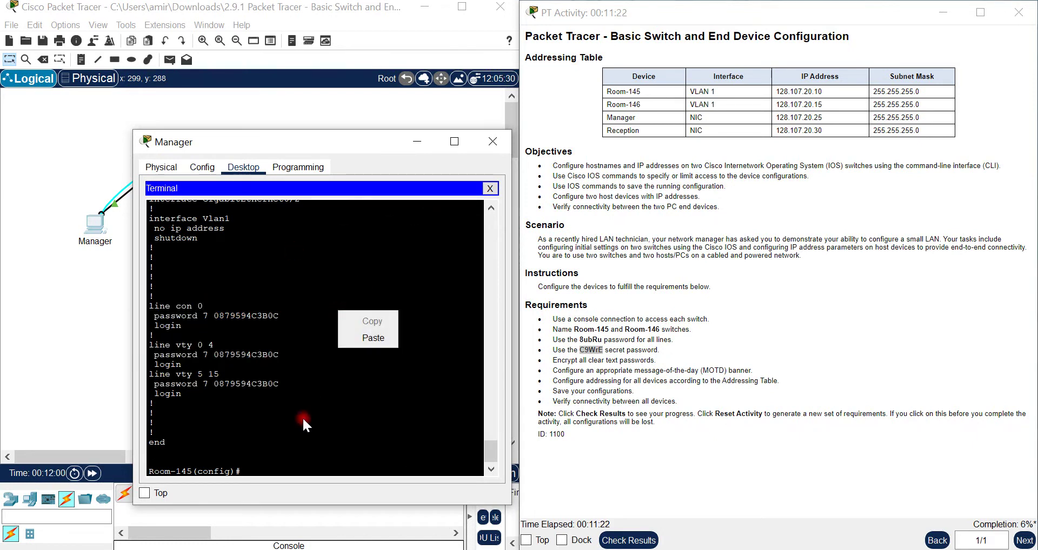
click(301, 419)
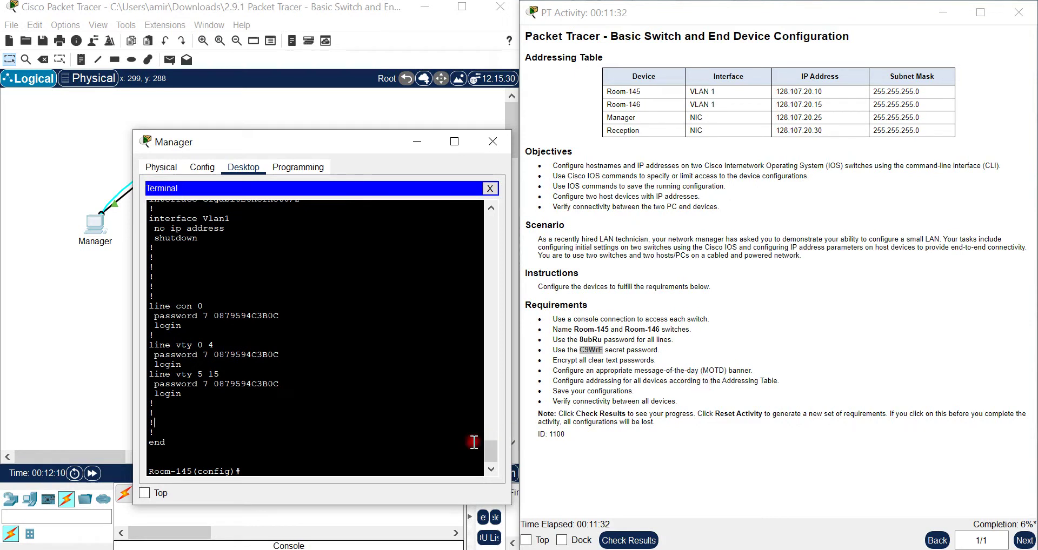
click(408, 472)
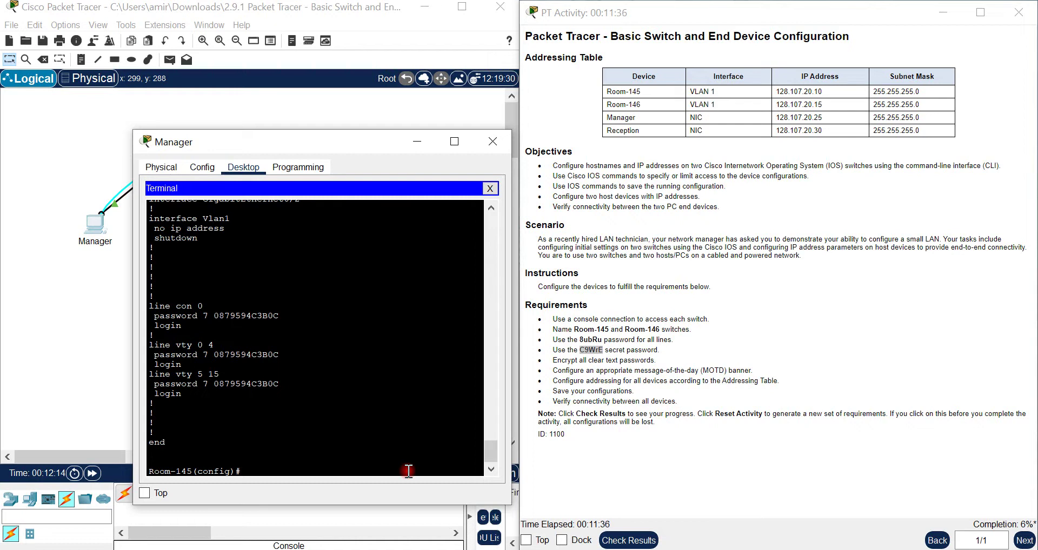
Step: Enter 'banner motd' with & delimiters so Room-145's banner reads Warning
text(banner motd)
text(##)
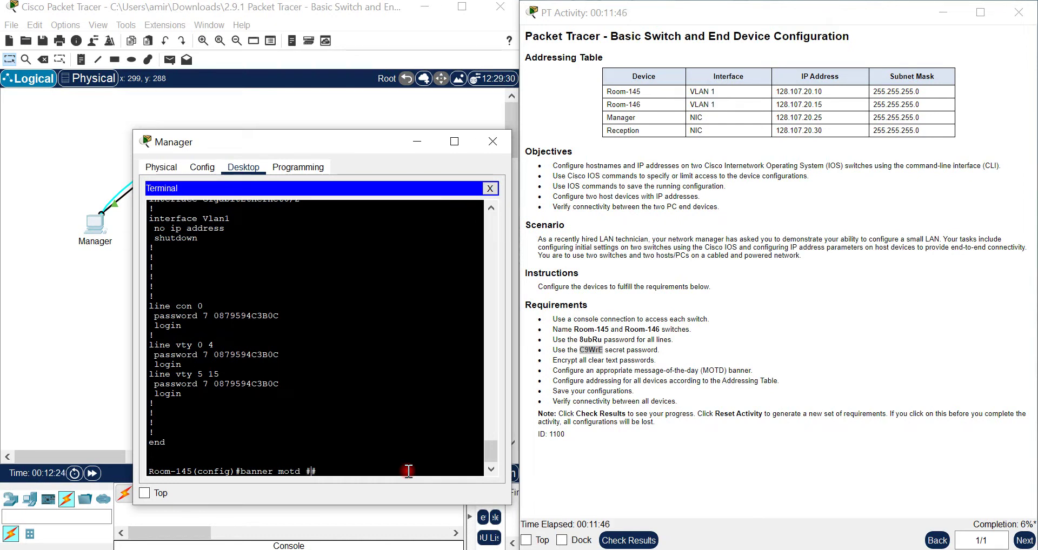
key(BackSpace)
key(BackSpace)
text(&&)
text(Warning)
key(Return)
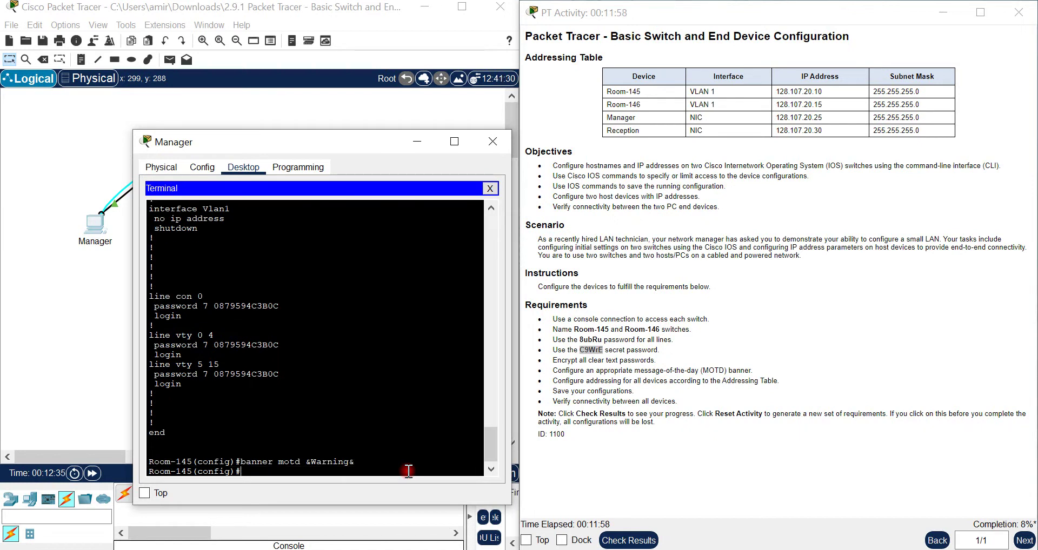
text(d)
text(e)
key(BackSpace)
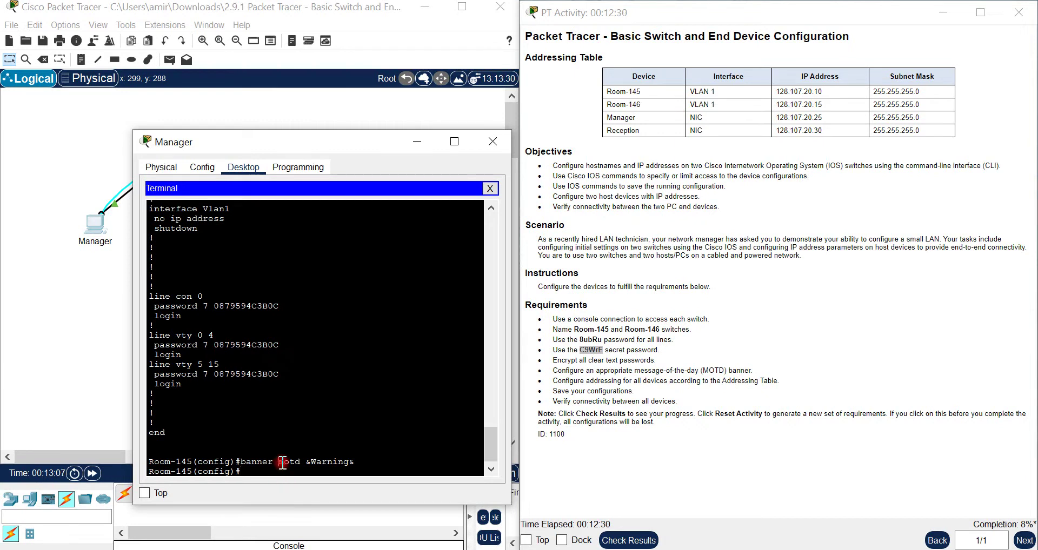
Step: Enter interface configuration for VLAN 1 on Room-145
text(int)
key(Tab)
text(vla)
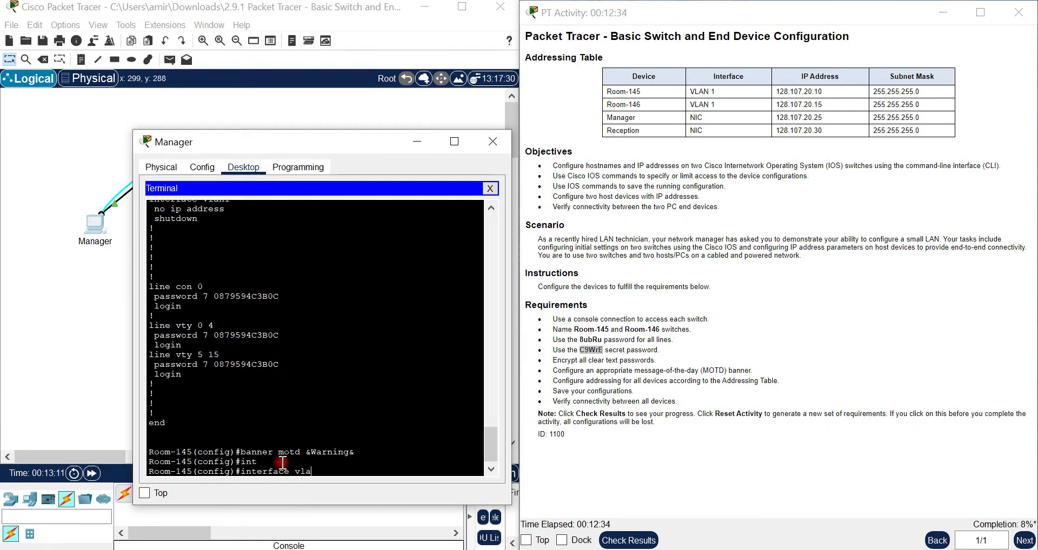
text(n 1)
key(Return)
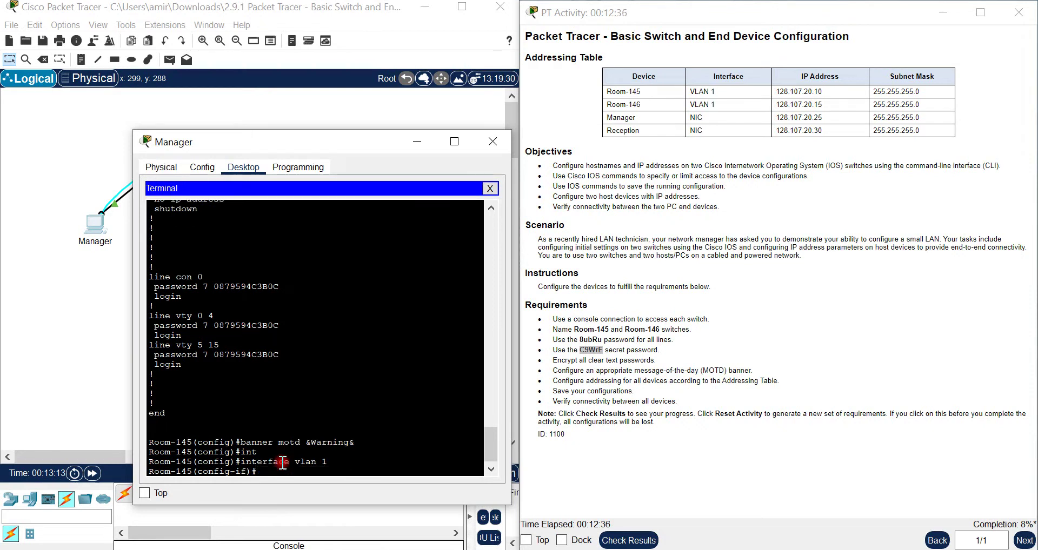
Step: Set ip address 128.107.20.10 255.255.255.0, pasting the address from the Addressing Table
text(ip add)
key(Tab)
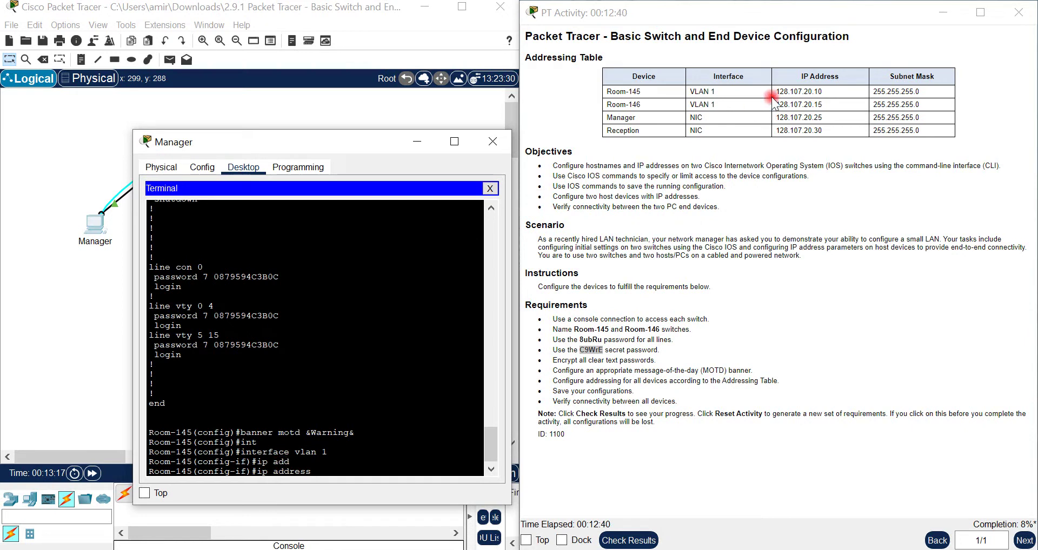
click(830, 91)
drag(830, 90, 777, 93)
key(ctrl+c)
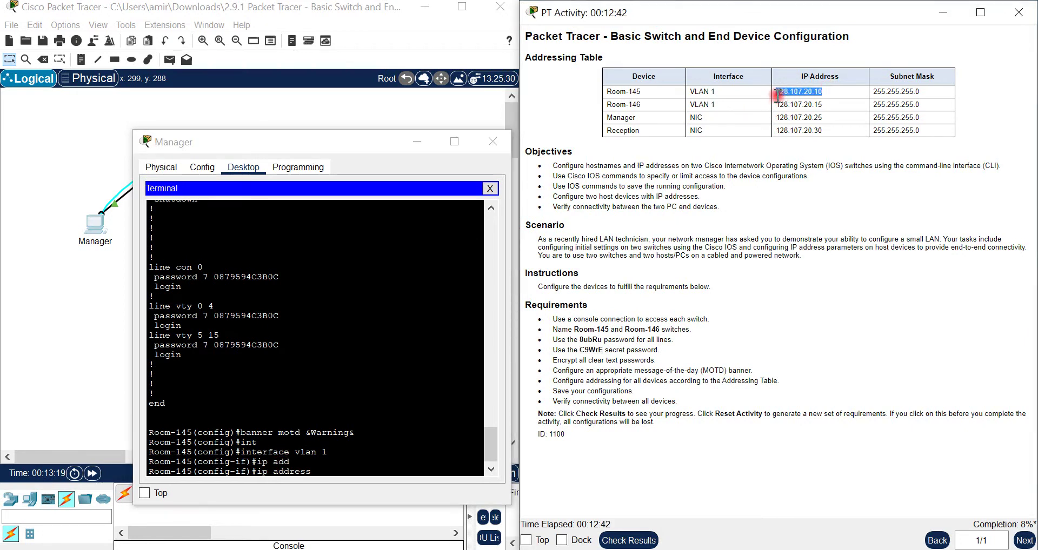
click(330, 471)
right_click(330, 472)
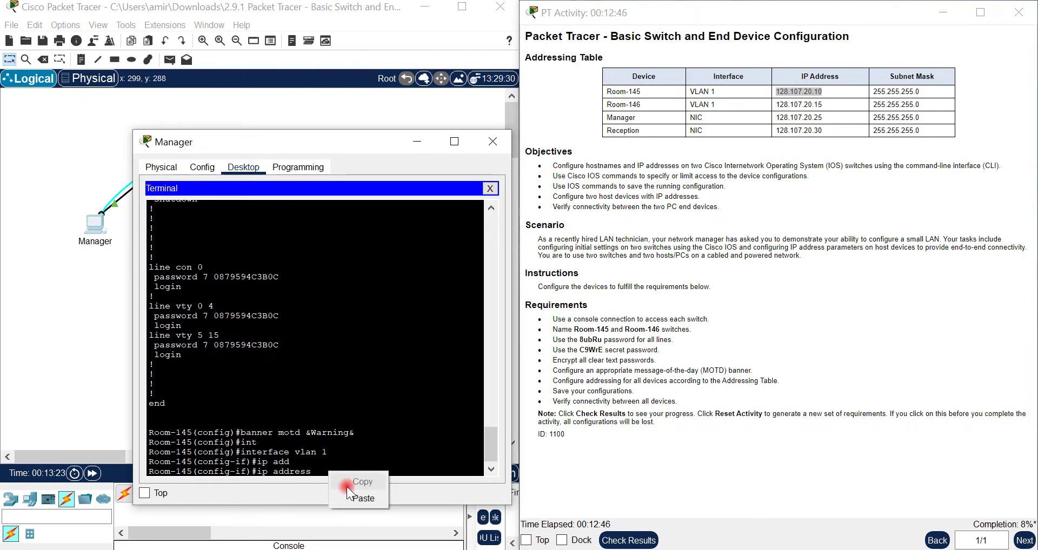
click(362, 498)
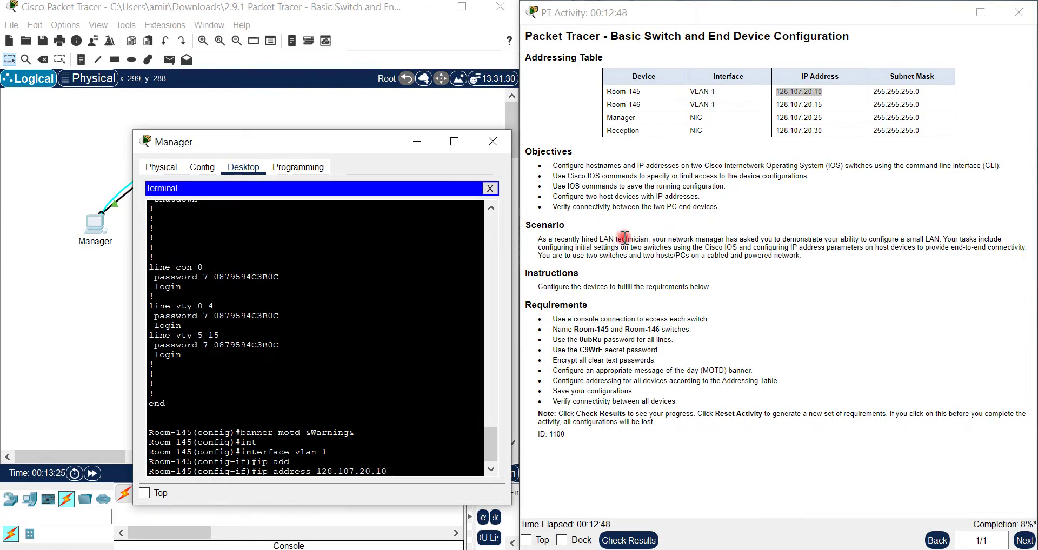
text(255.255.255.)
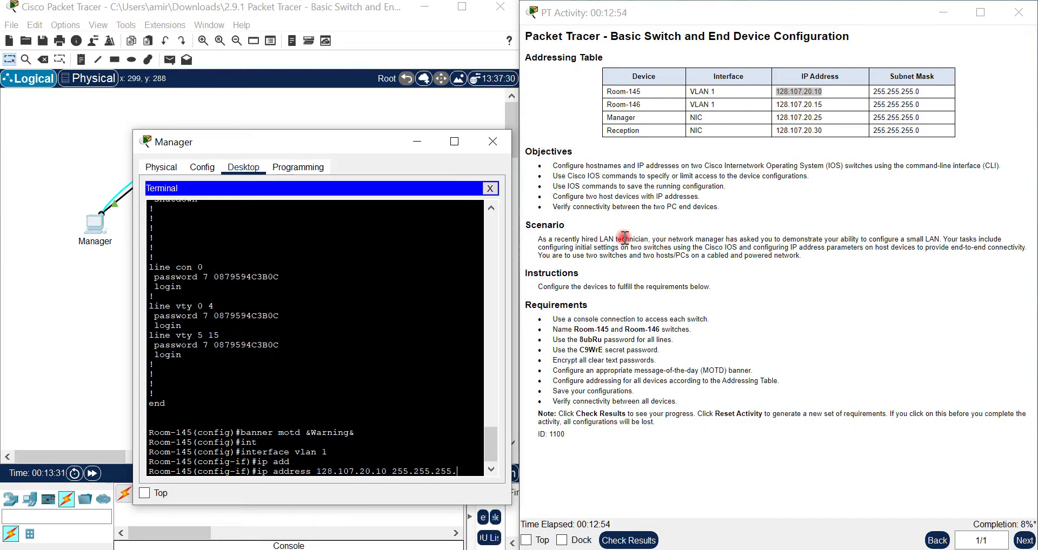
text(0)
key(Return)
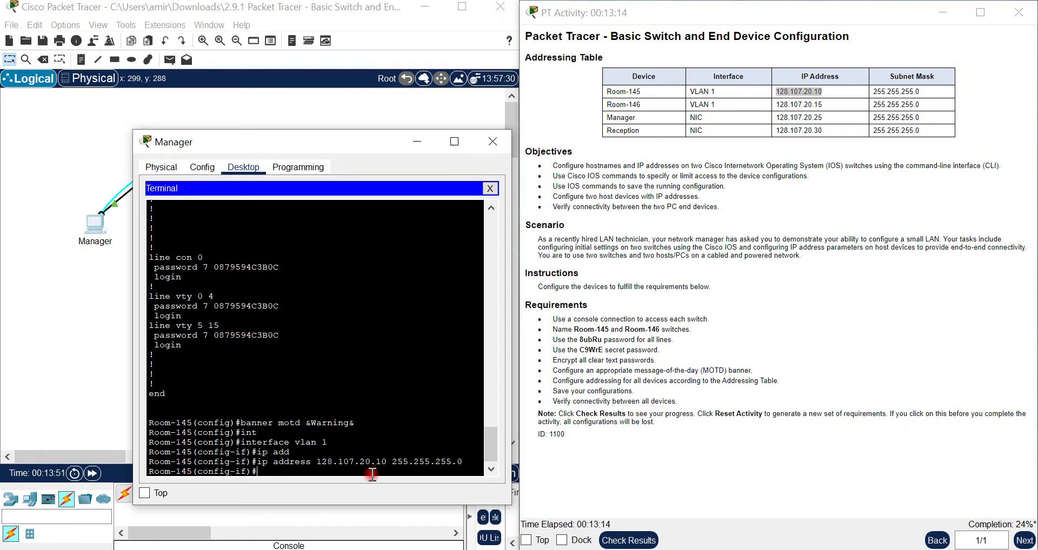
Step: Exit configuration mode and run 'copy r st', accepting the default startup-config filename
text(end)
key(Return)
key(Return)
key(Return)
key(Return)
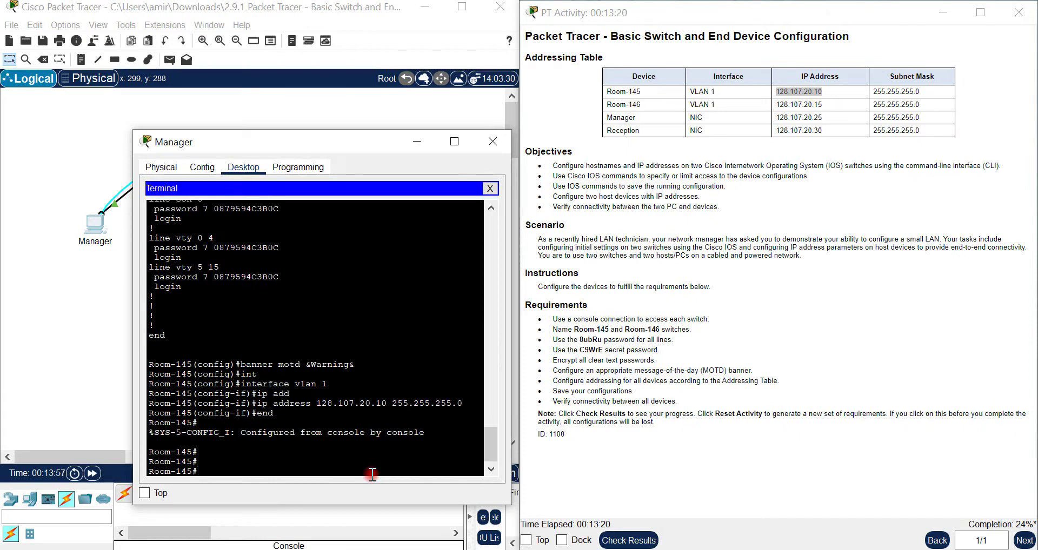
text(copy r)
key(Tab)
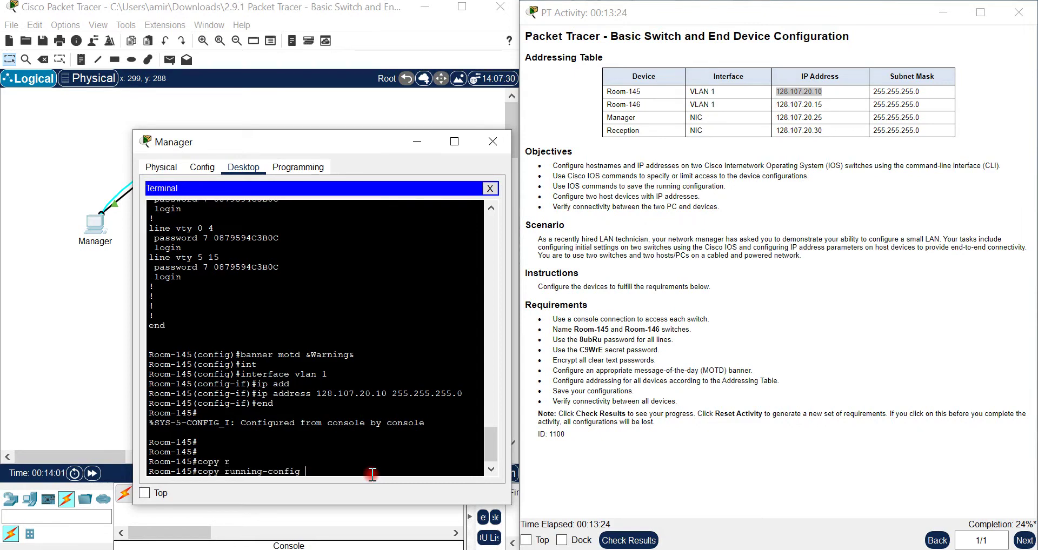
text(st)
key(Tab)
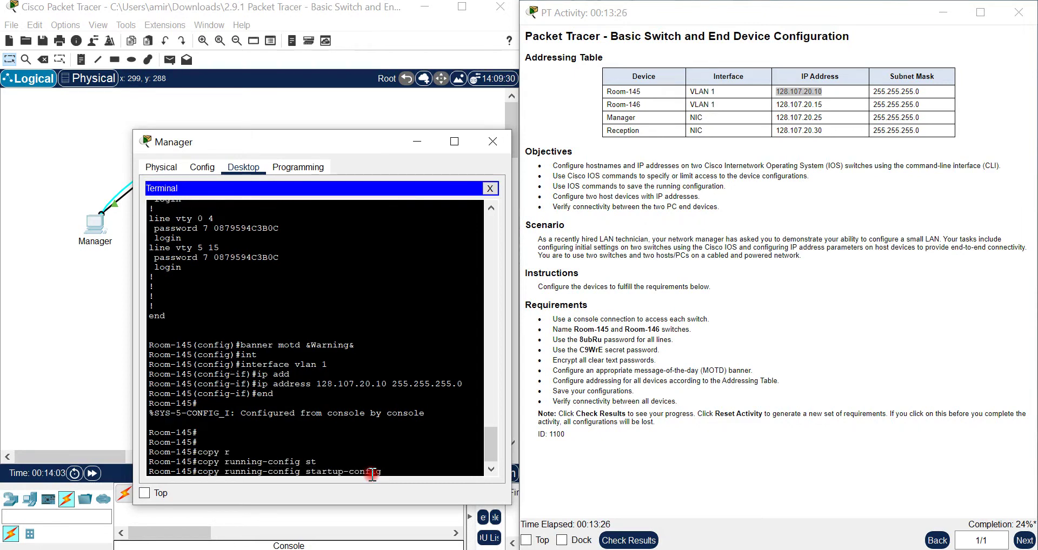
key(Return)
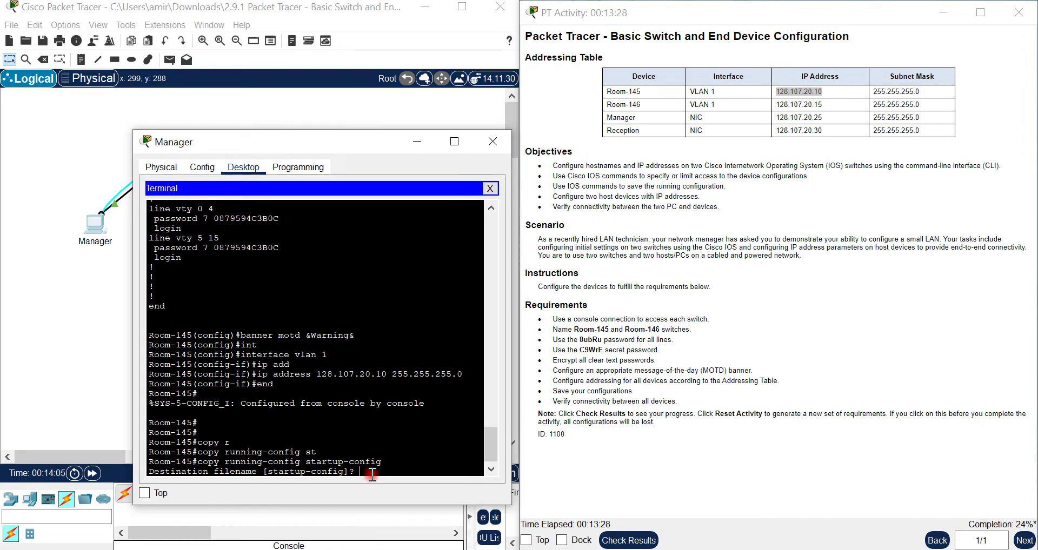
key(Return)
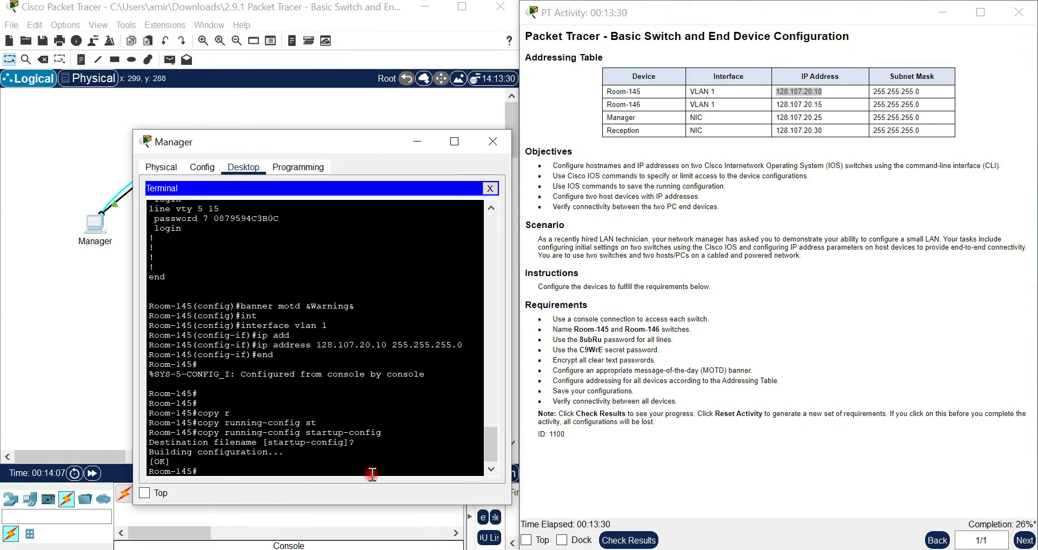
text(copy r st)
key(Return)
key(Return)
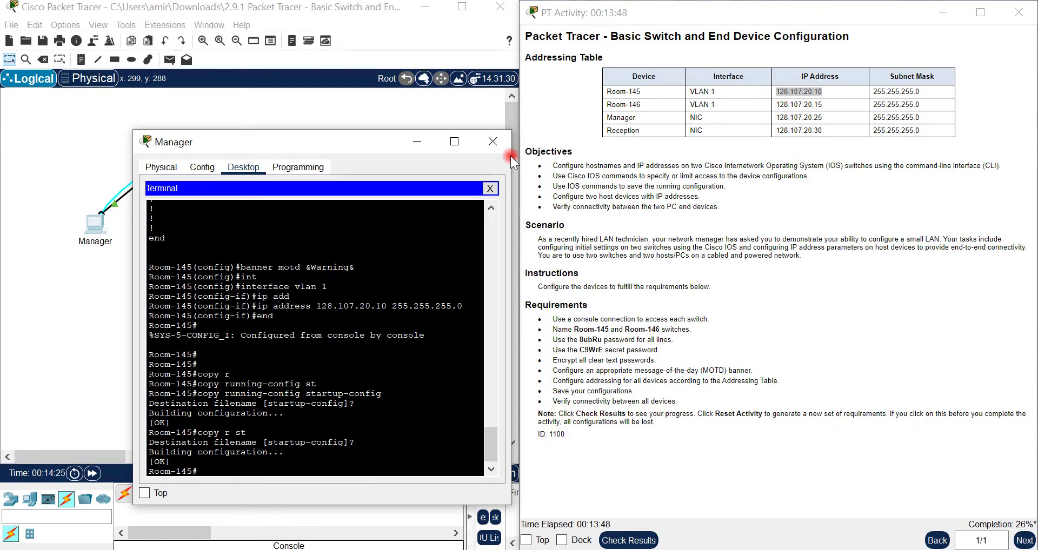
Step: Delete the console cable between Manager and Room-145
click(417, 142)
click(252, 227)
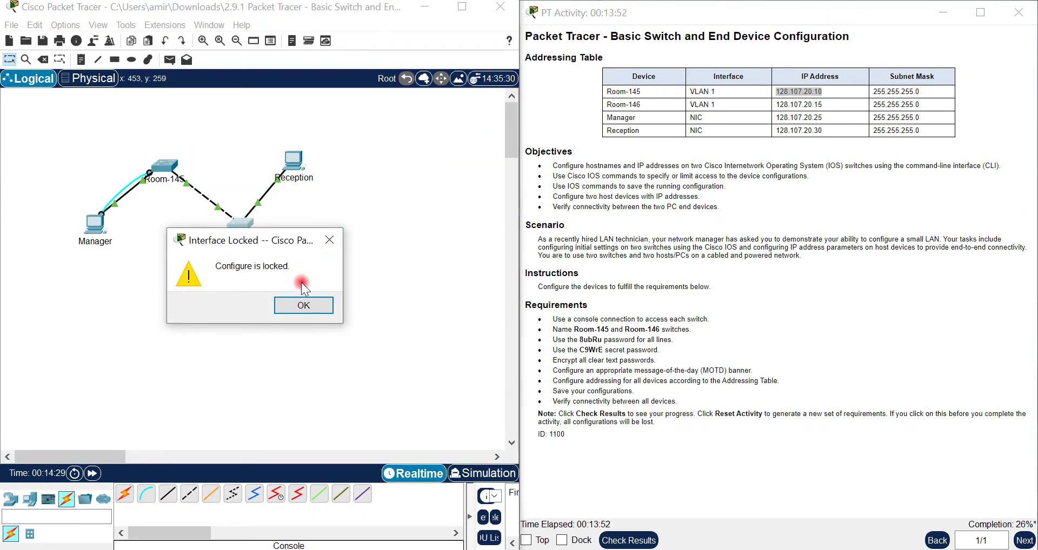
click(303, 306)
click(146, 495)
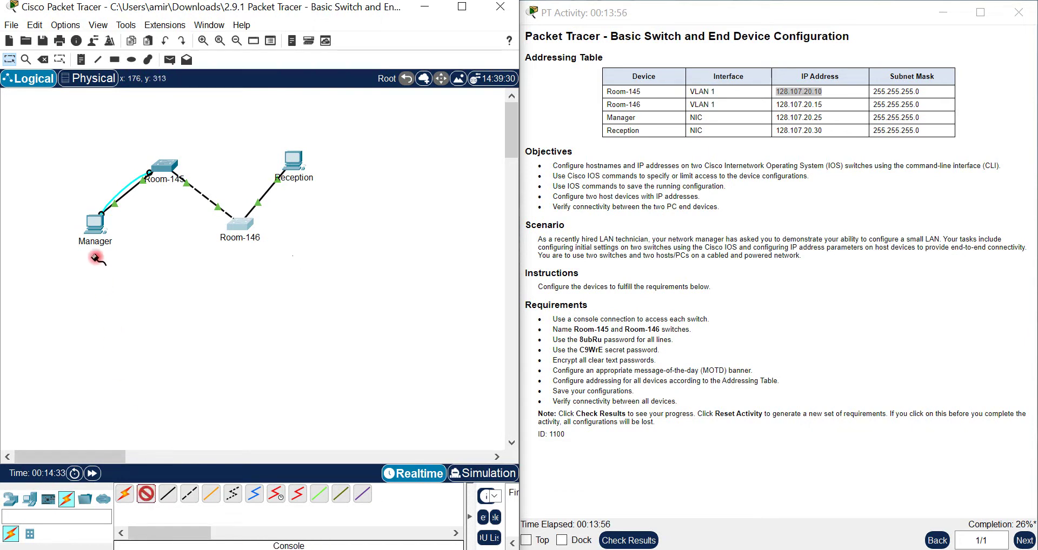
click(95, 226)
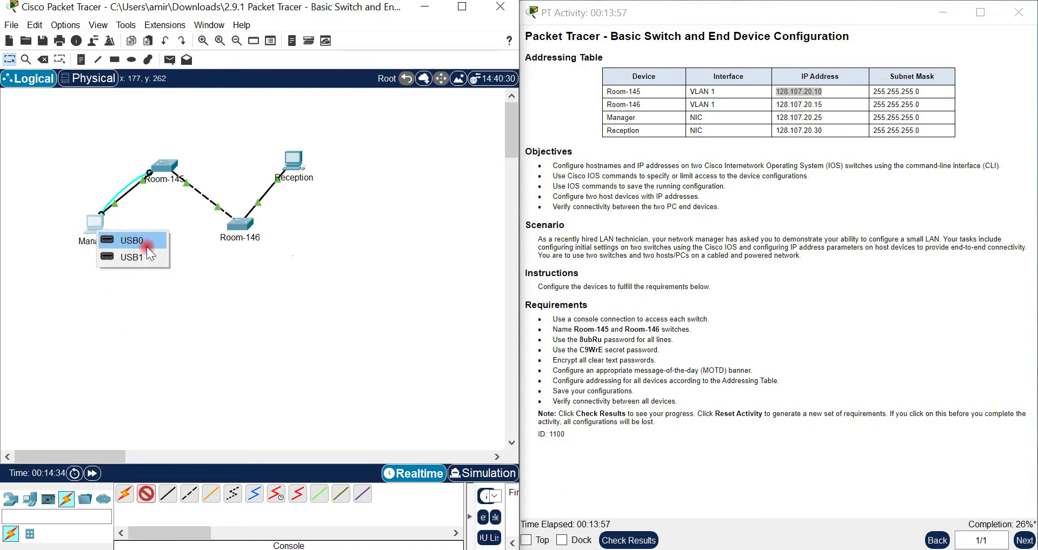
click(201, 210)
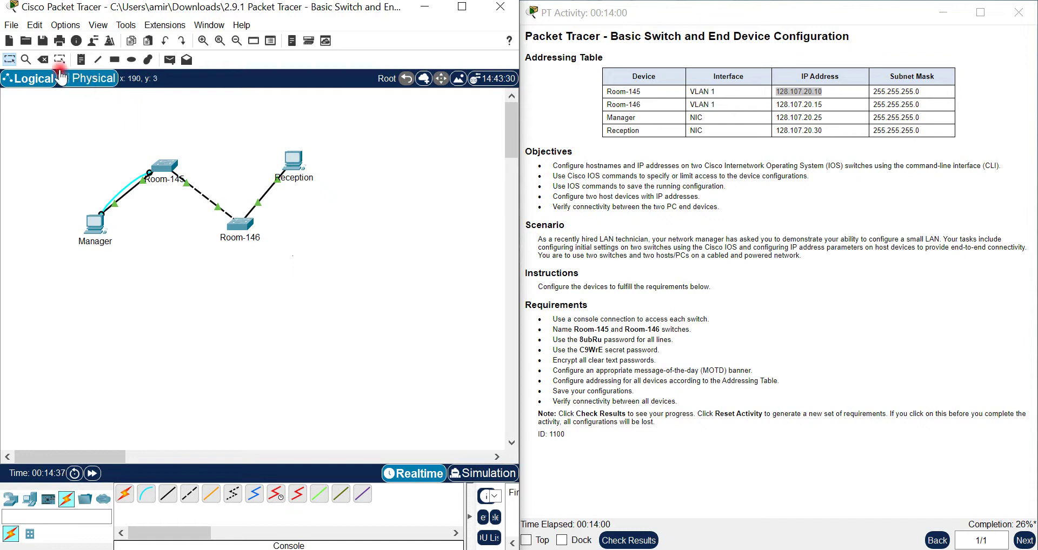
click(44, 60)
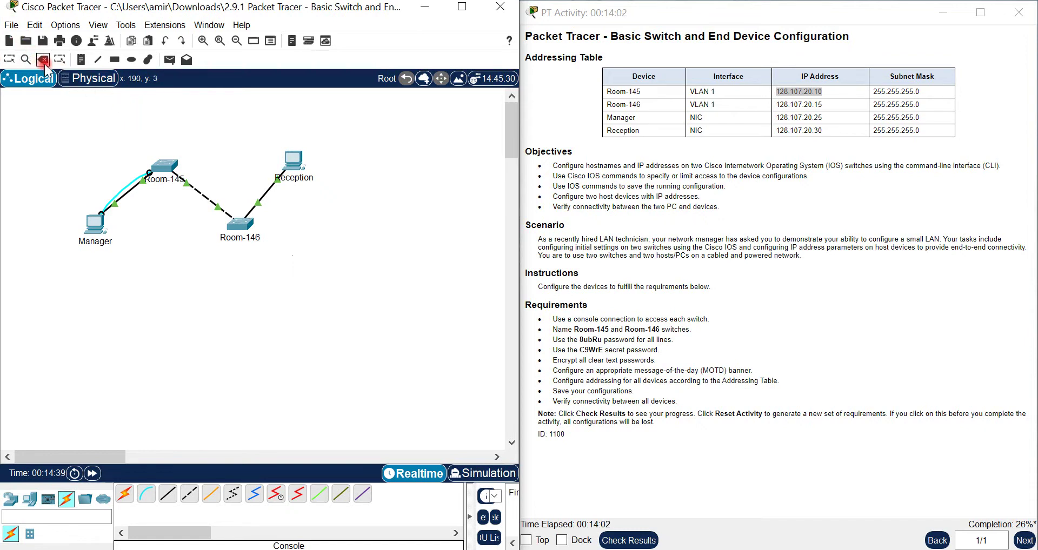
click(129, 185)
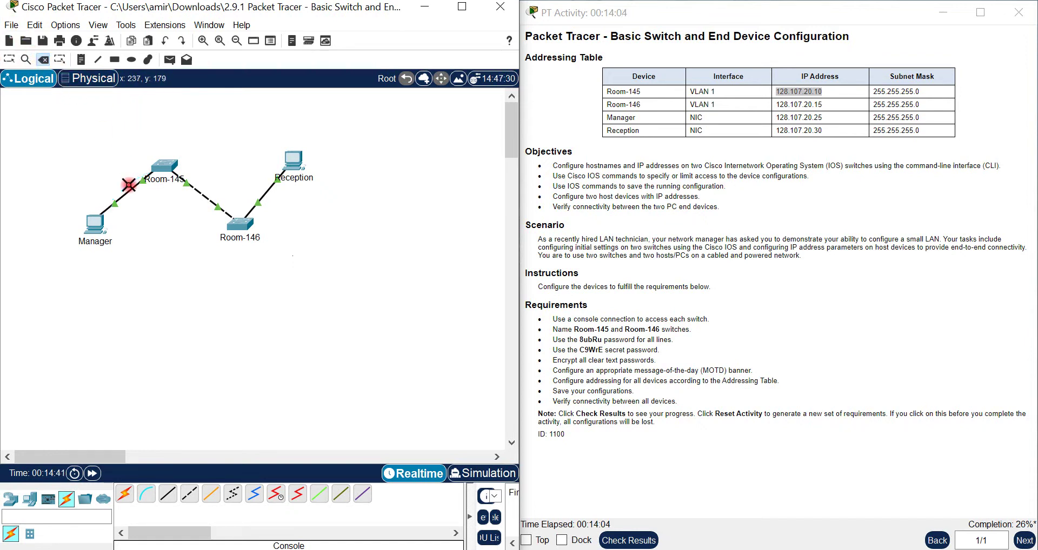
key(Escape)
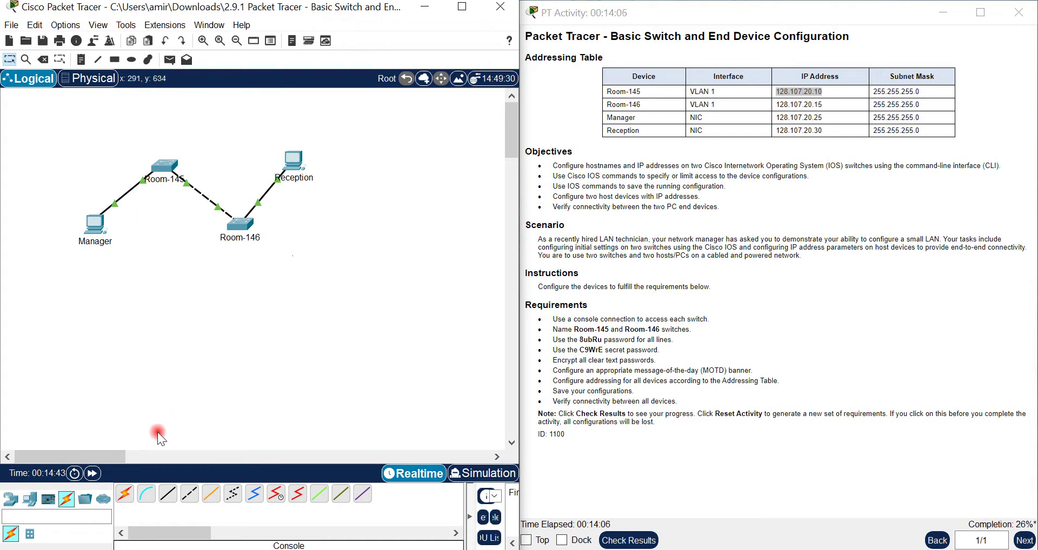
Step: Start a console cable at Manager's RS 232 port, then cancel the unfinished connection
click(147, 493)
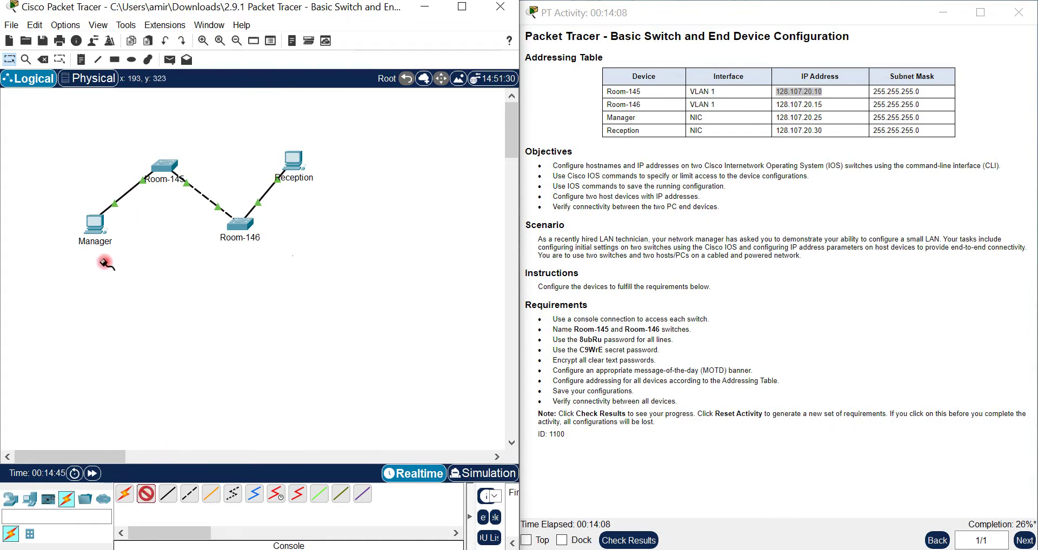
click(96, 224)
click(157, 238)
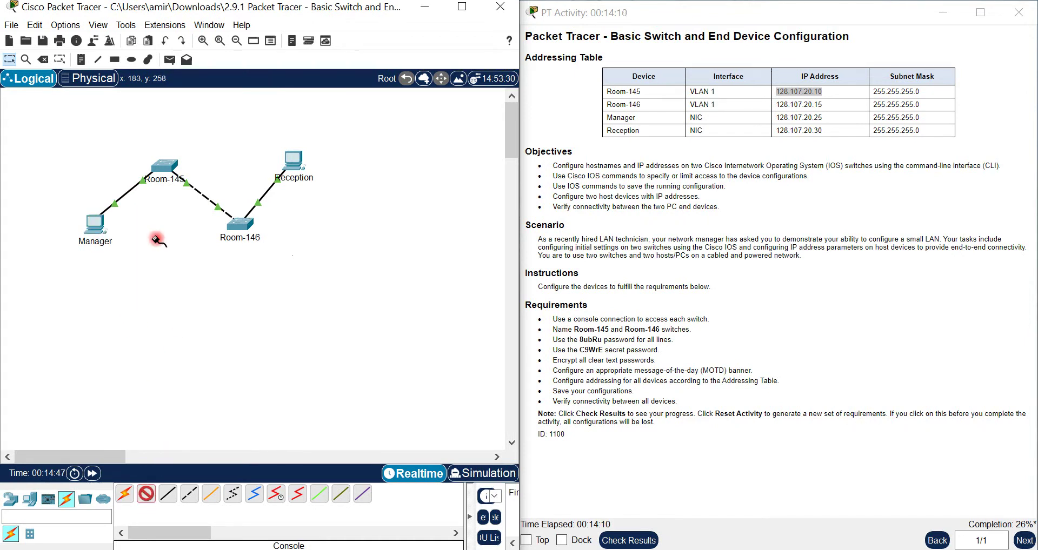
click(96, 223)
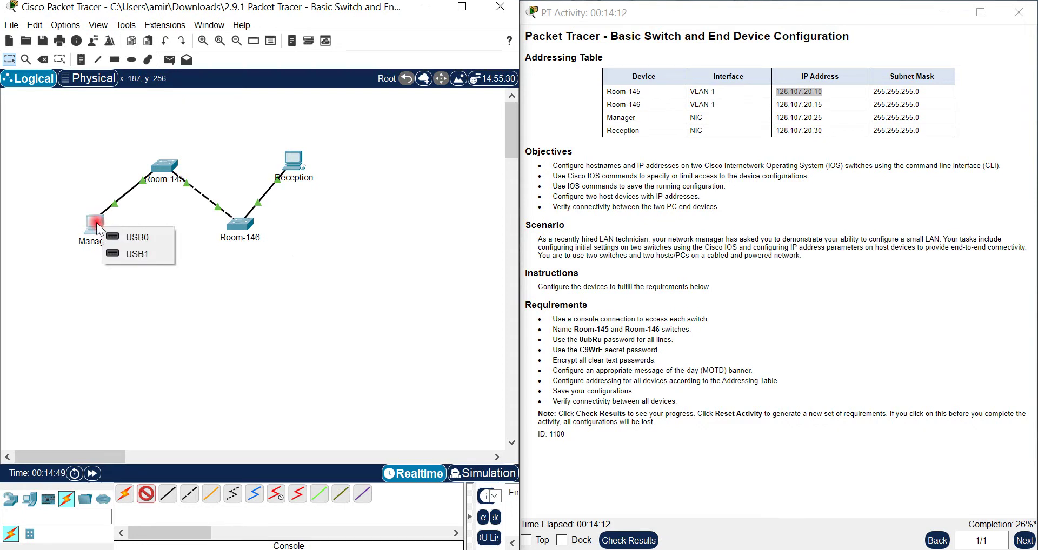
click(96, 223)
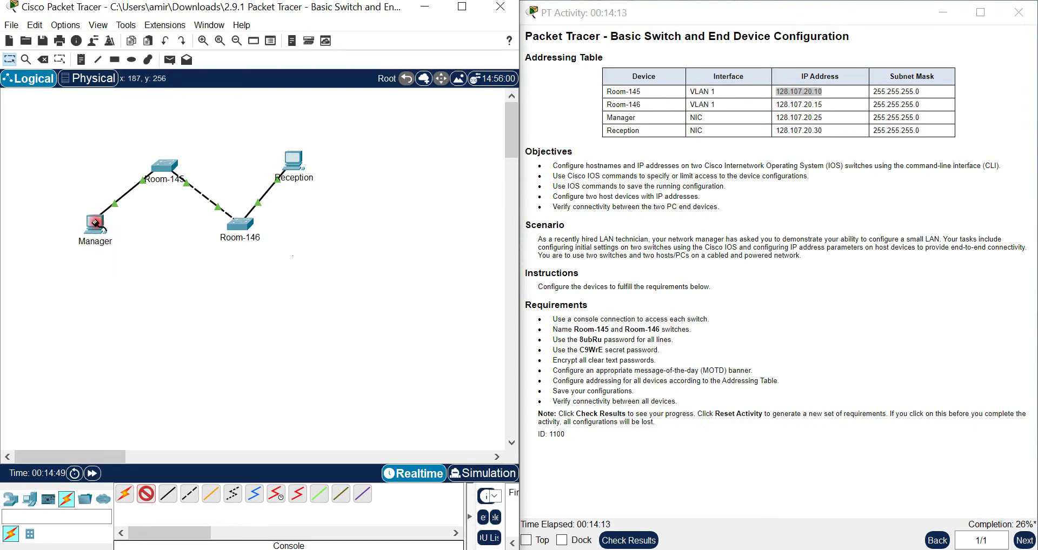
click(132, 247)
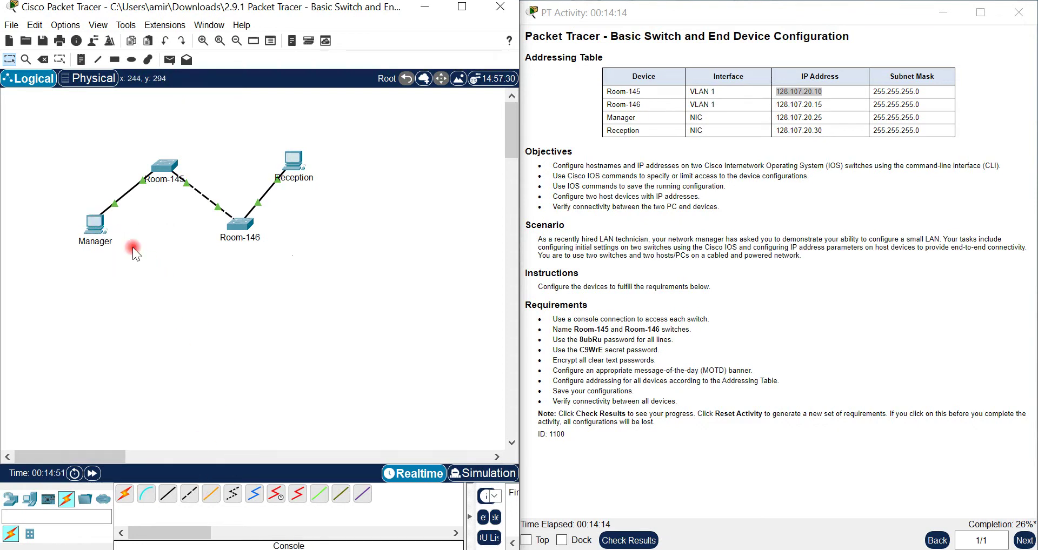
Step: Connect a console cable from Manager RS 232 to Room-146 Console and reopen Manager
click(153, 487)
click(95, 226)
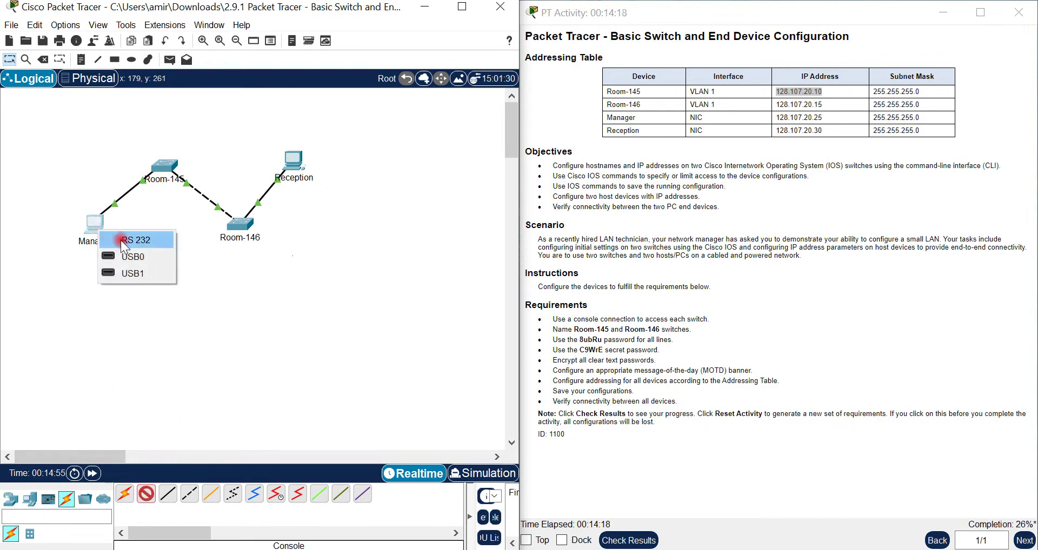
click(121, 240)
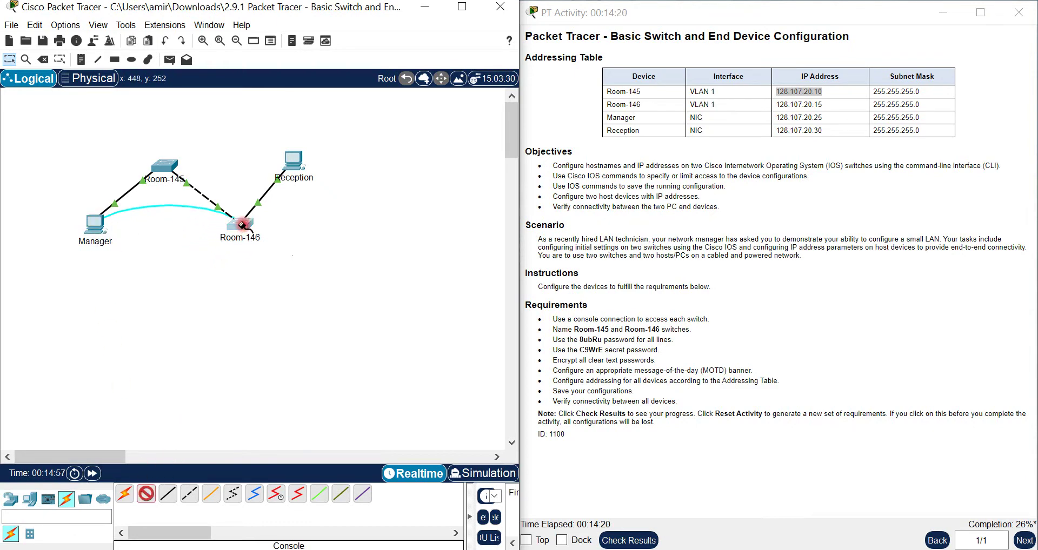
click(241, 223)
click(298, 10)
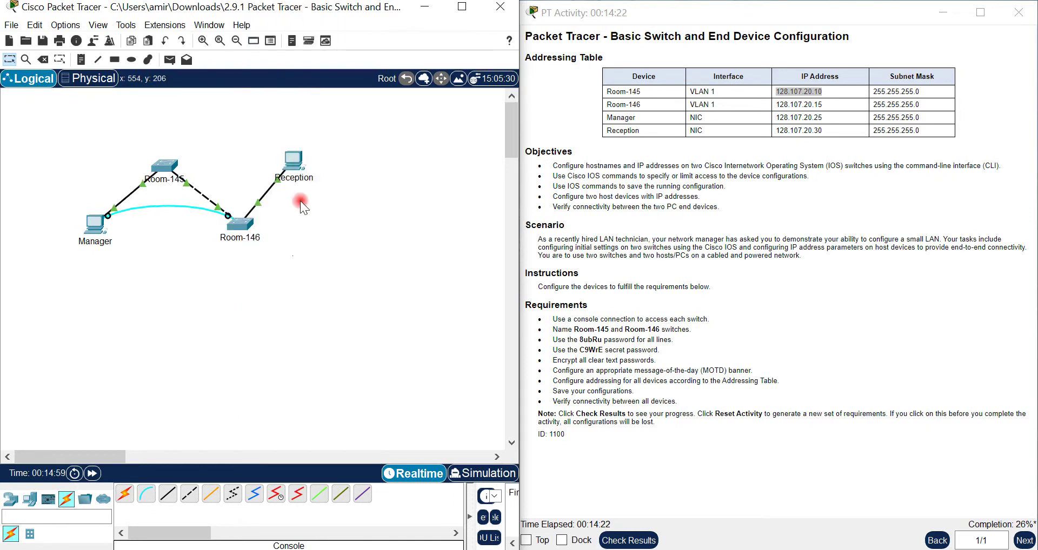
click(94, 224)
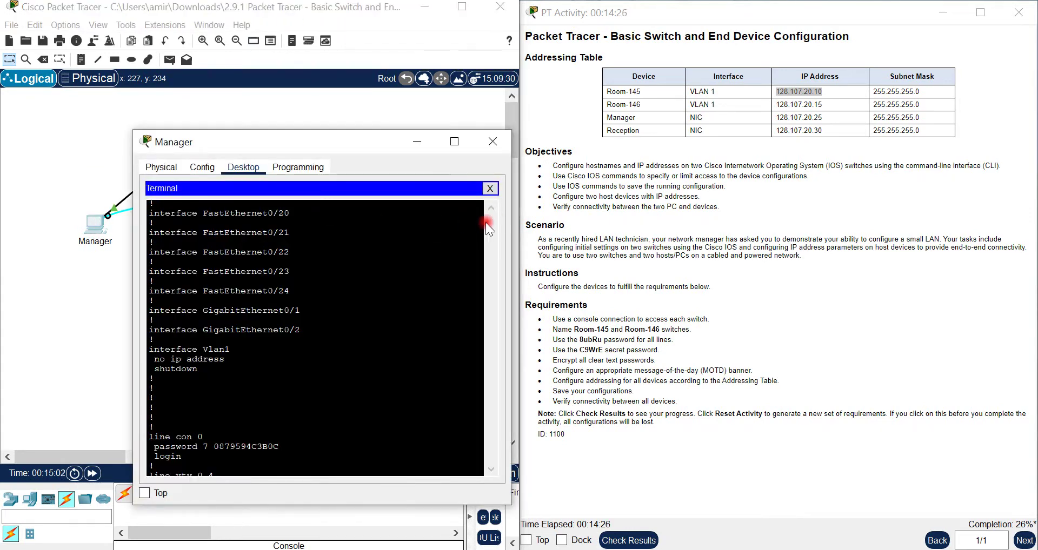
Step: Replace the old terminal with a new default-settings Terminal and enter 'en' on Room-146
click(493, 187)
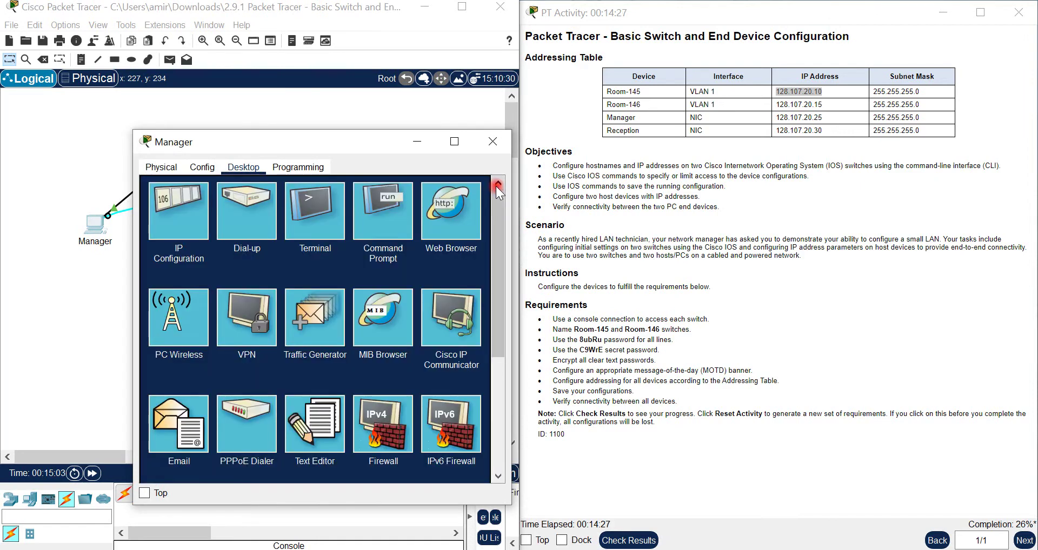
click(325, 218)
click(476, 310)
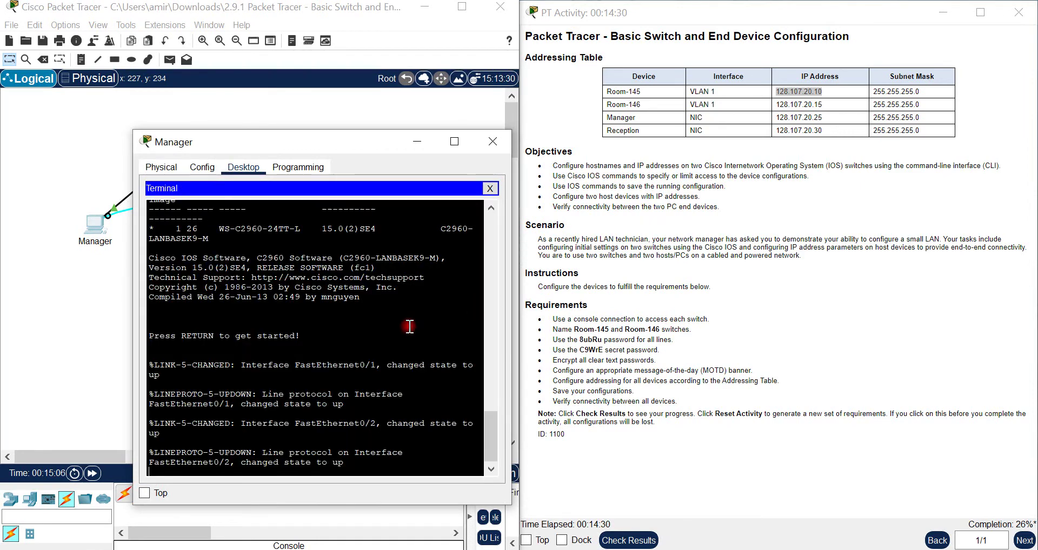
key(Return)
text(en)
key(Return)
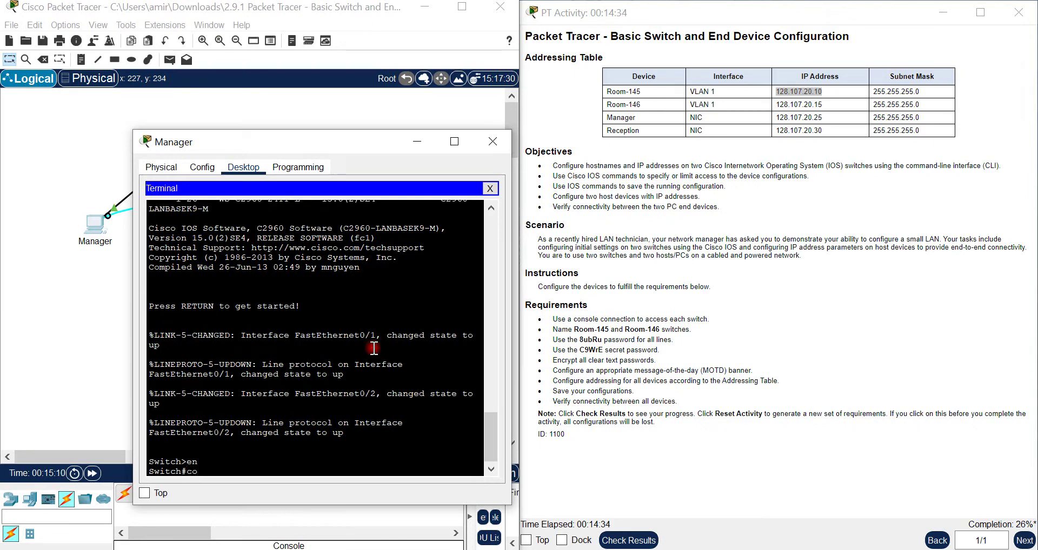
key(BackSpace)
key(BackSpace)
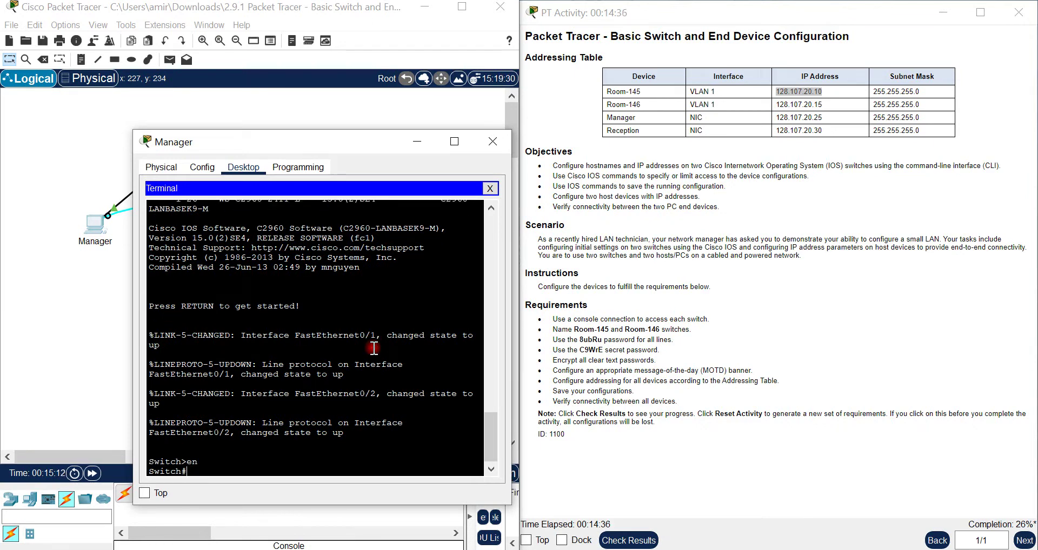
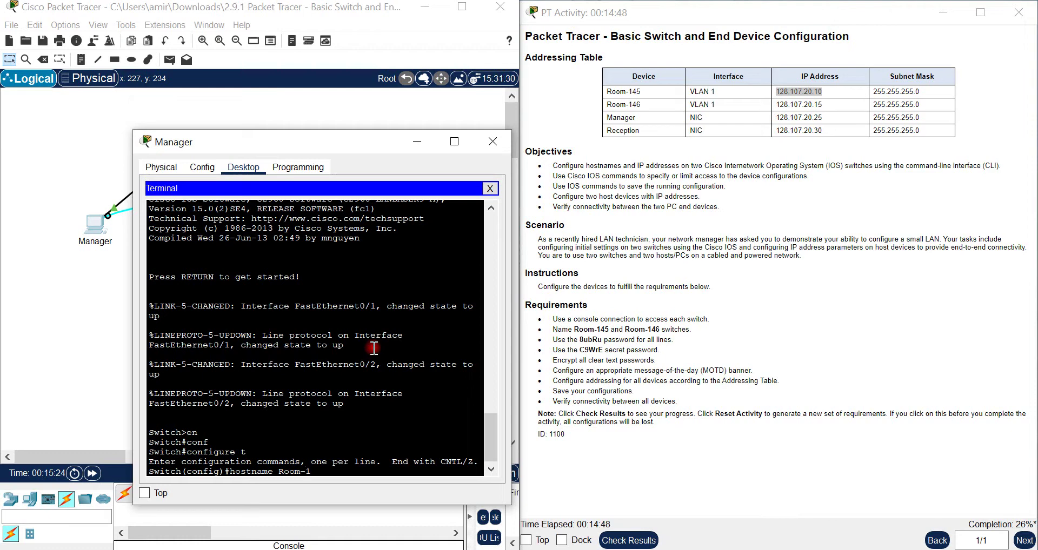
Step: Apply the hostname Room-146 and enter line console 0
key(Return)
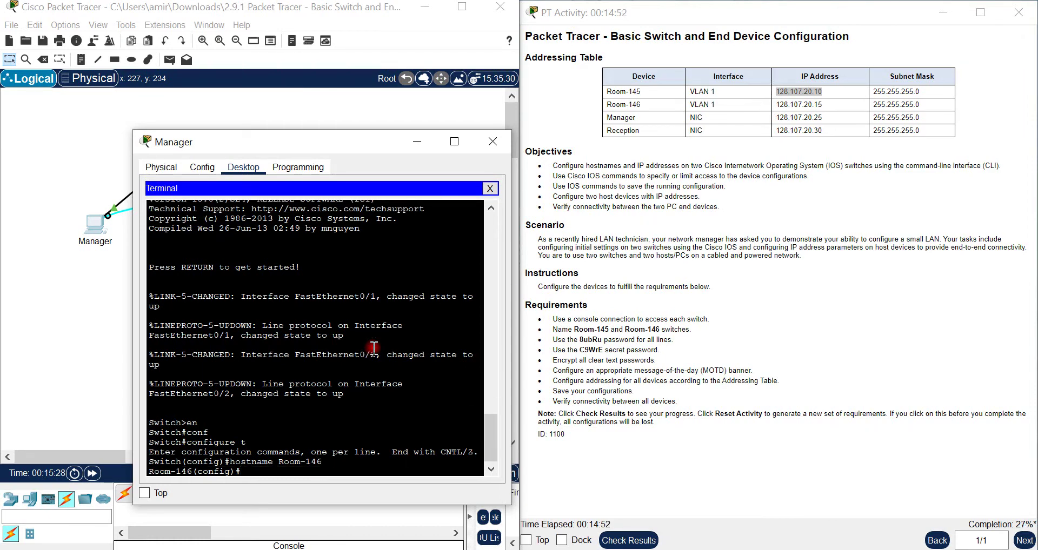
text(line c)
text(osole 0)
key(Left)
key(Left)
key(Left)
text(n)
key(Return)
Step: Set the console password to the lines password from the requirements and enable login
text(pass)
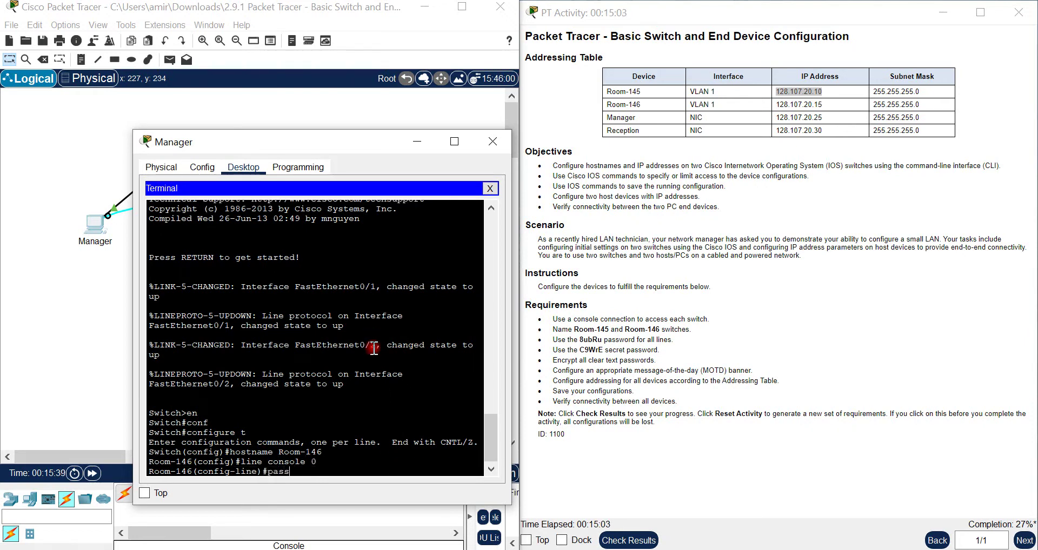
key(Tab)
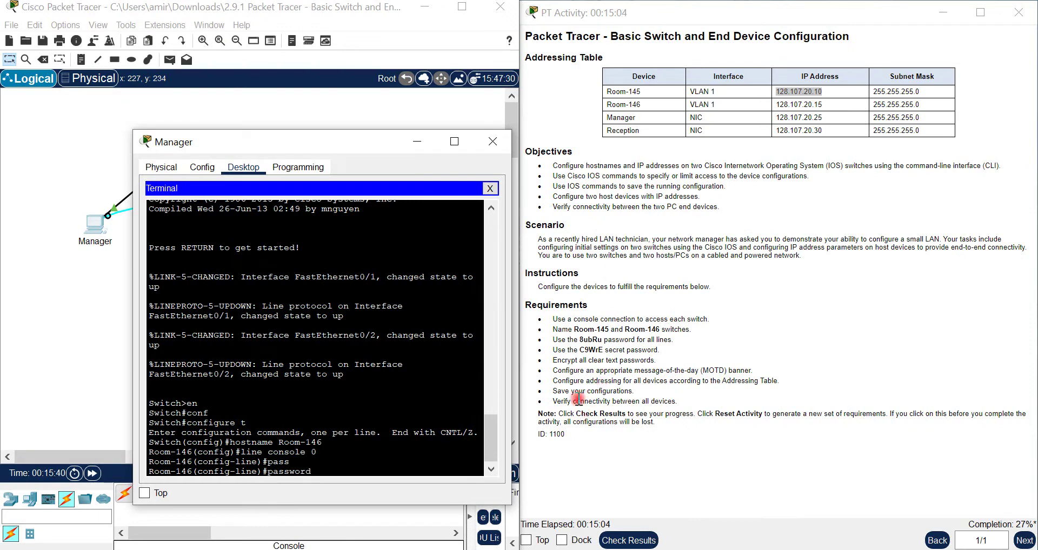
click(580, 340)
drag(580, 341, 603, 342)
key(ctrl+c)
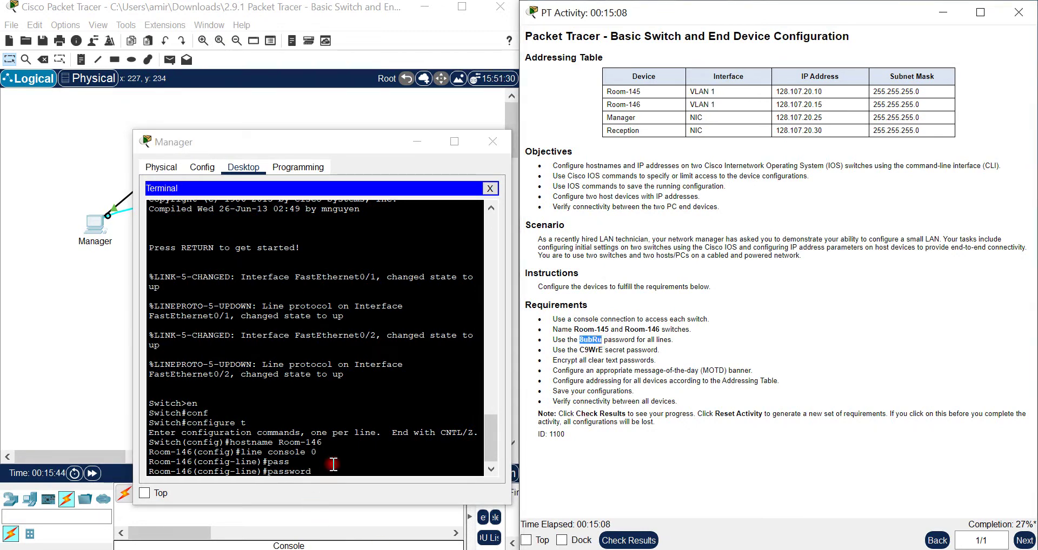
right_click(326, 475)
click(336, 499)
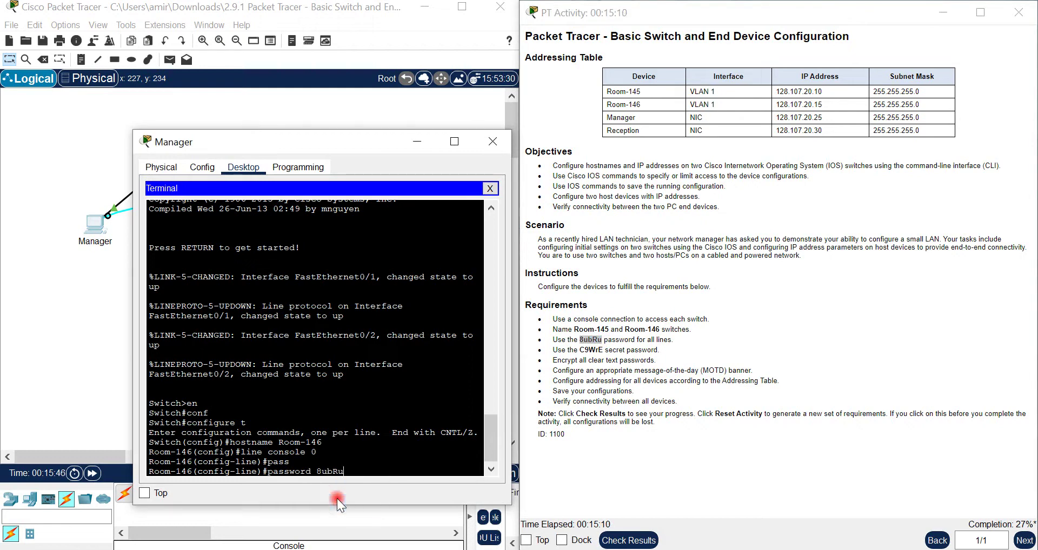
key(Return)
text(l)
text(ogin)
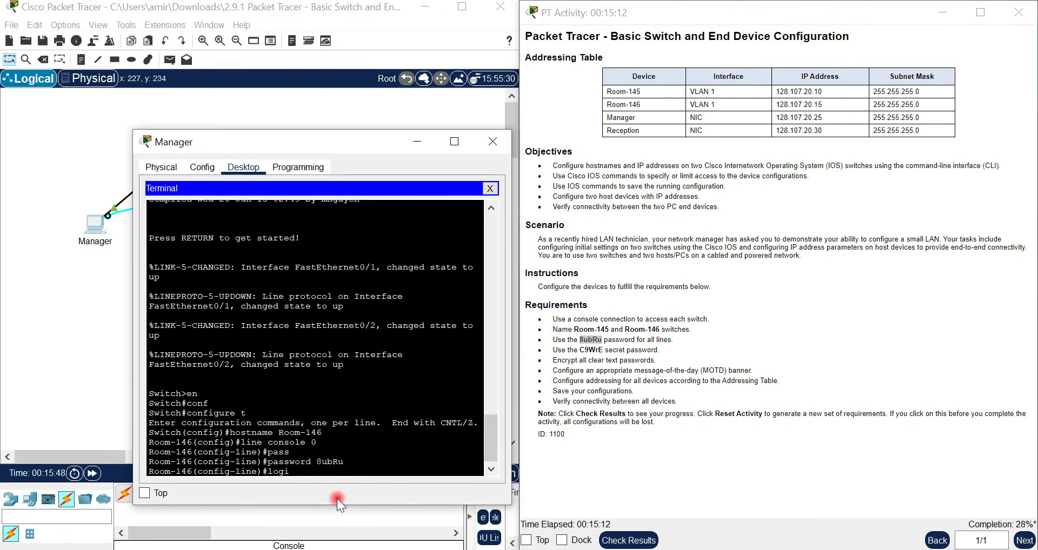
key(Return)
Step: Start the line vty 0 15 command for the remote-access lines
text(exi)
key(BackSpace)
key(BackSpace)
key(BackSpace)
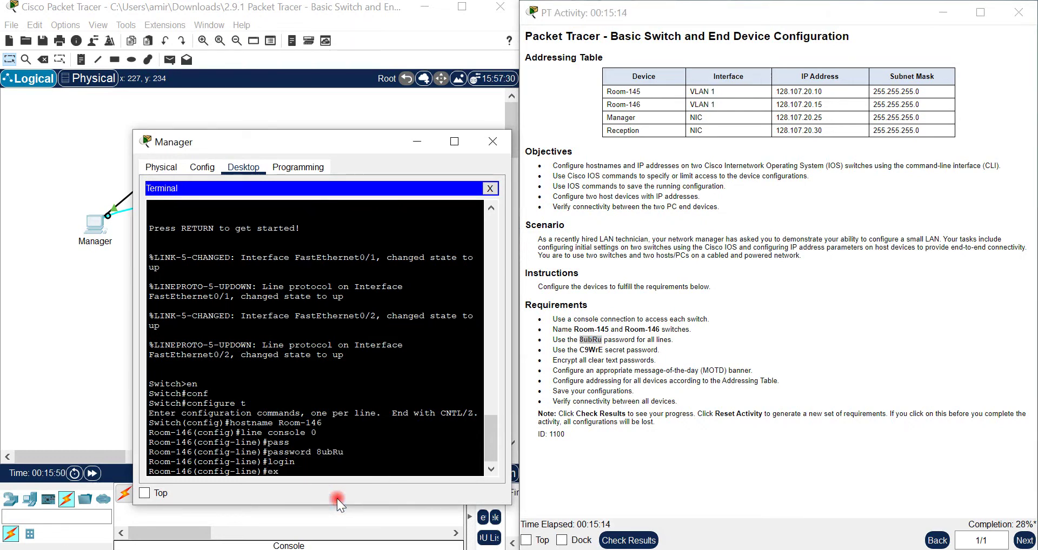
text(linr)
text( vty 0 15)
Step: Enter VTY lines 0–15 and give them the password copied from the requirements
key(Return)
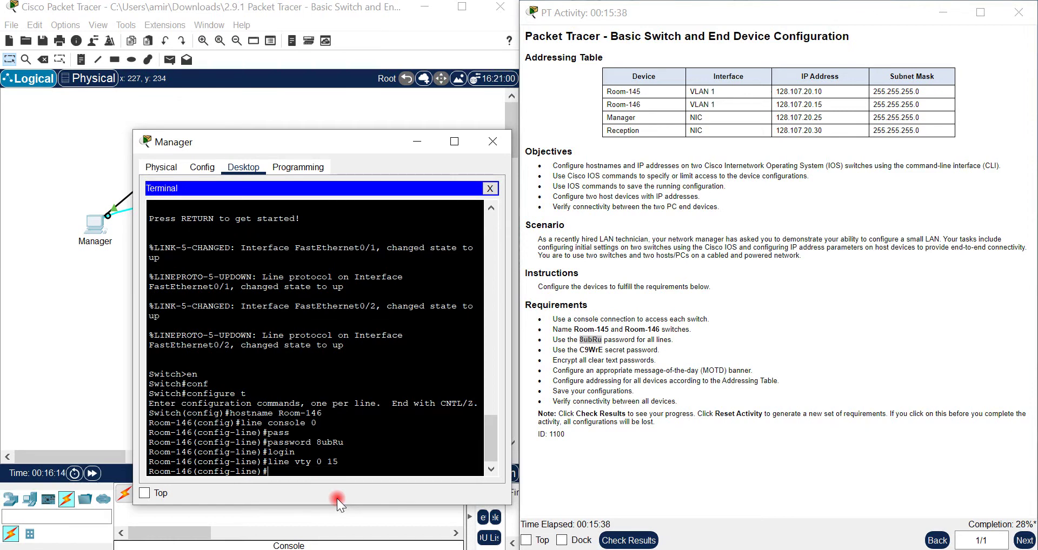
text(password 8ubRu)
key(BackSpace)
key(BackSpace)
key(BackSpace)
key(BackSpace)
key(BackSpace)
key(BackSpace)
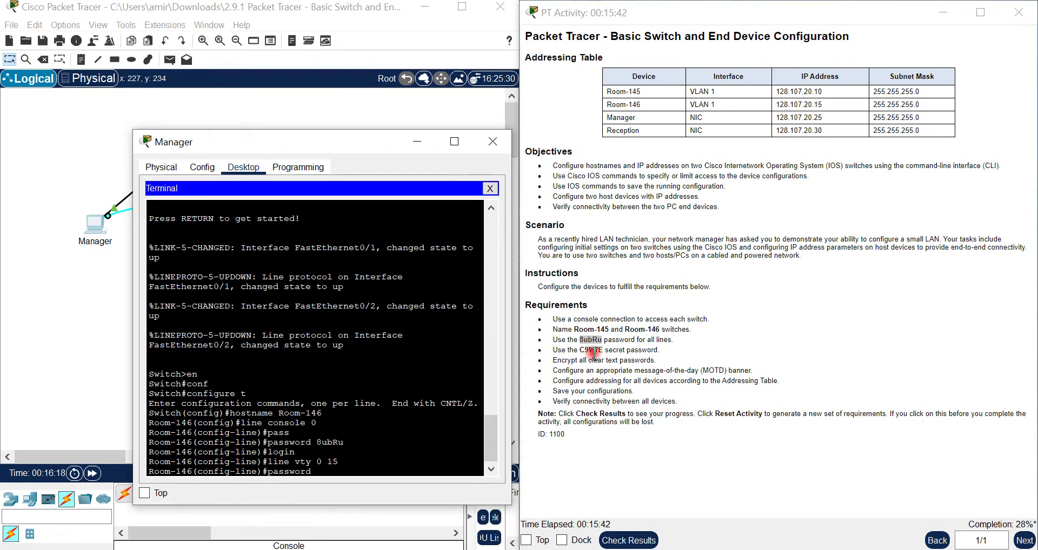
drag(580, 351, 606, 354)
key(ctrl+c)
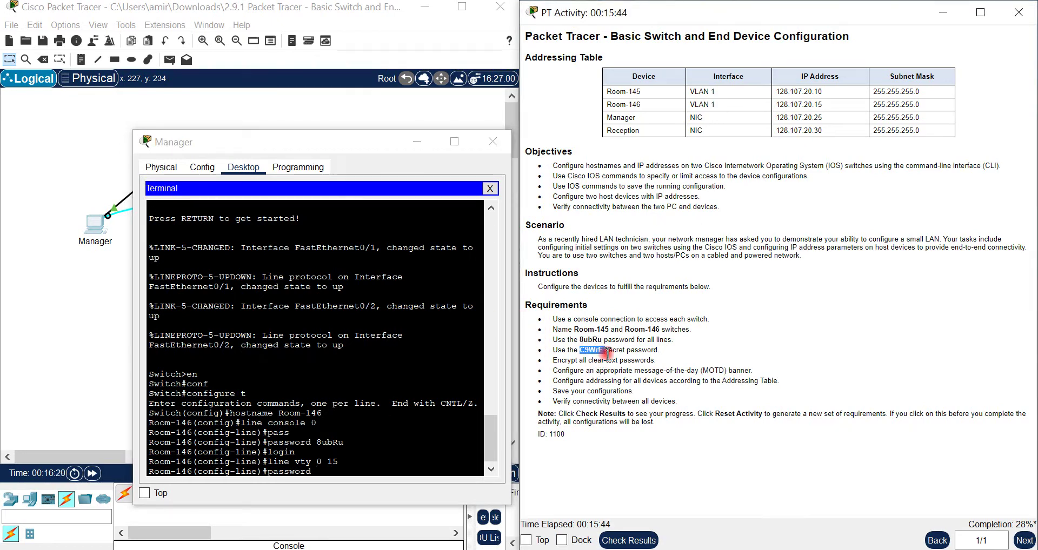
click(387, 472)
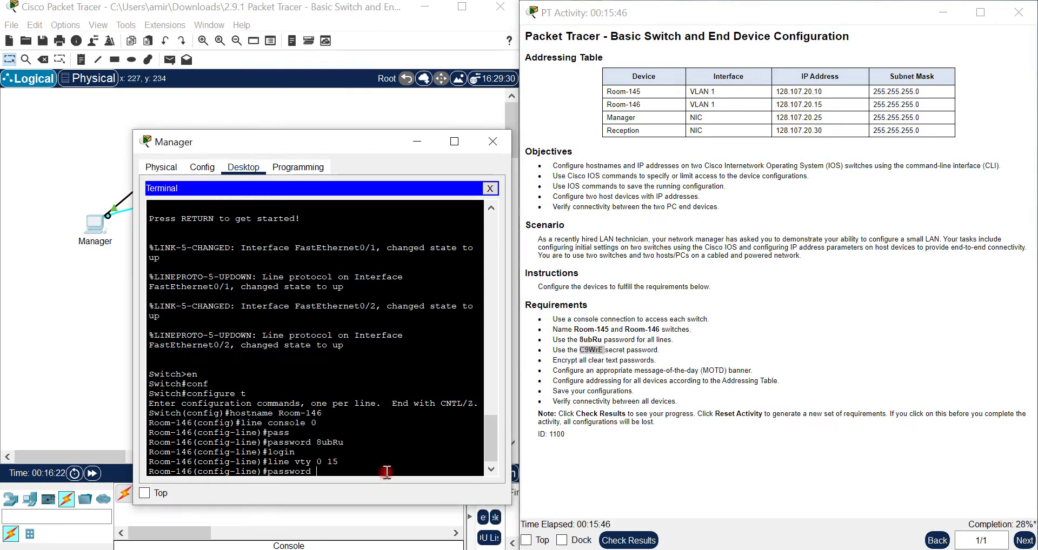
right_click(387, 472)
click(395, 501)
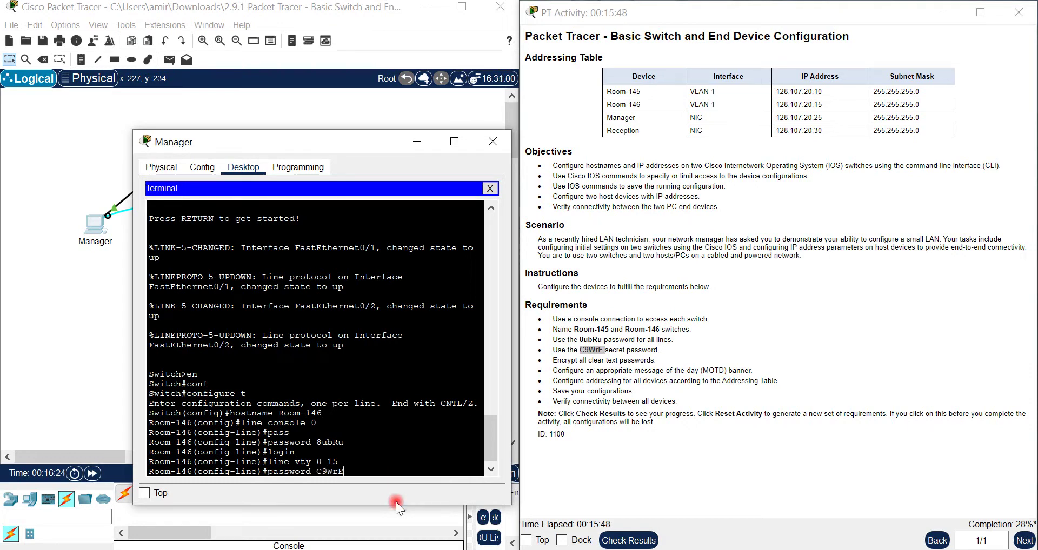
key(Return)
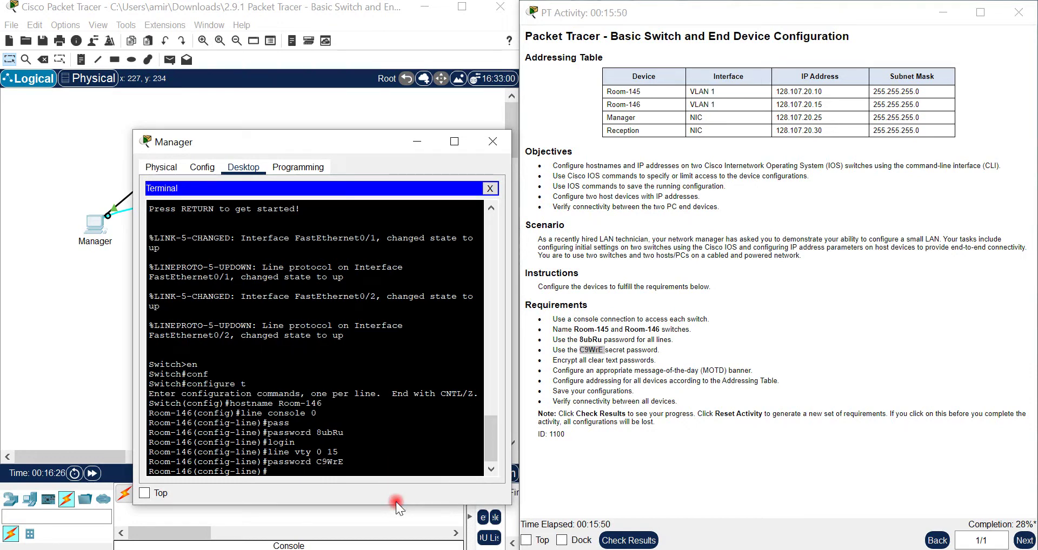
Step: Enable login on the VTY lines and exit to global configuration mode
text(lo)
key(Tab)
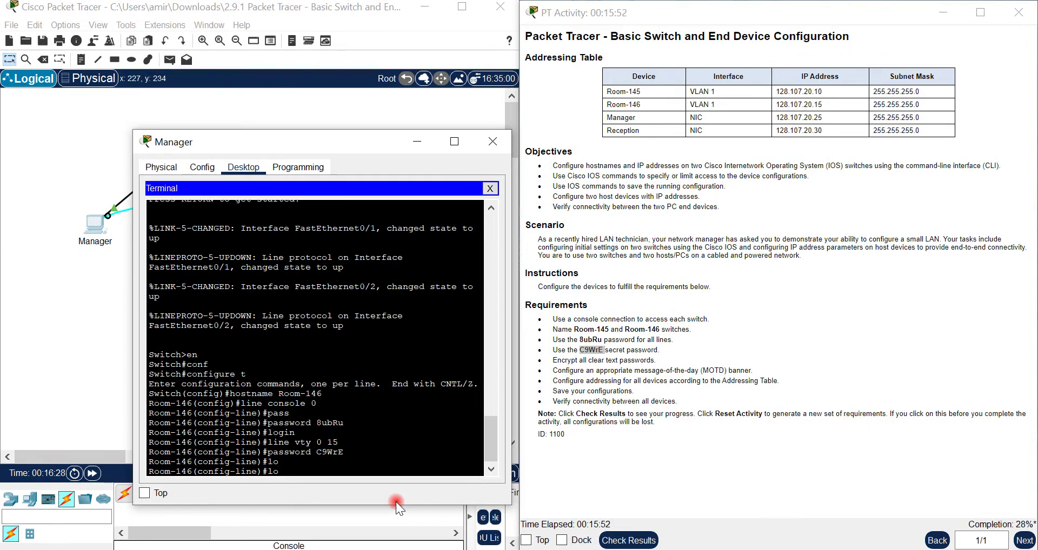
text(g)
key(Tab)
text(in)
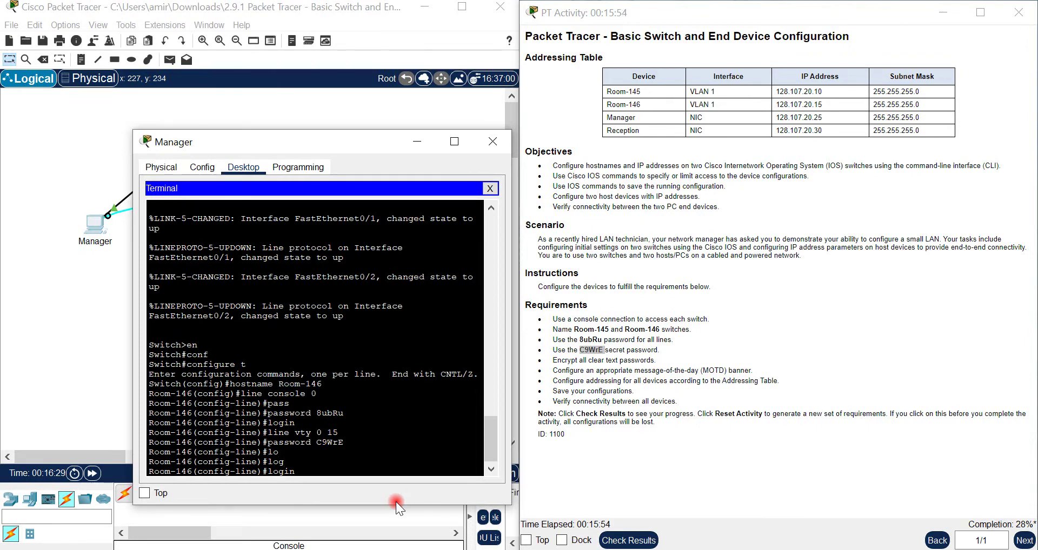
key(Return)
text(exit)
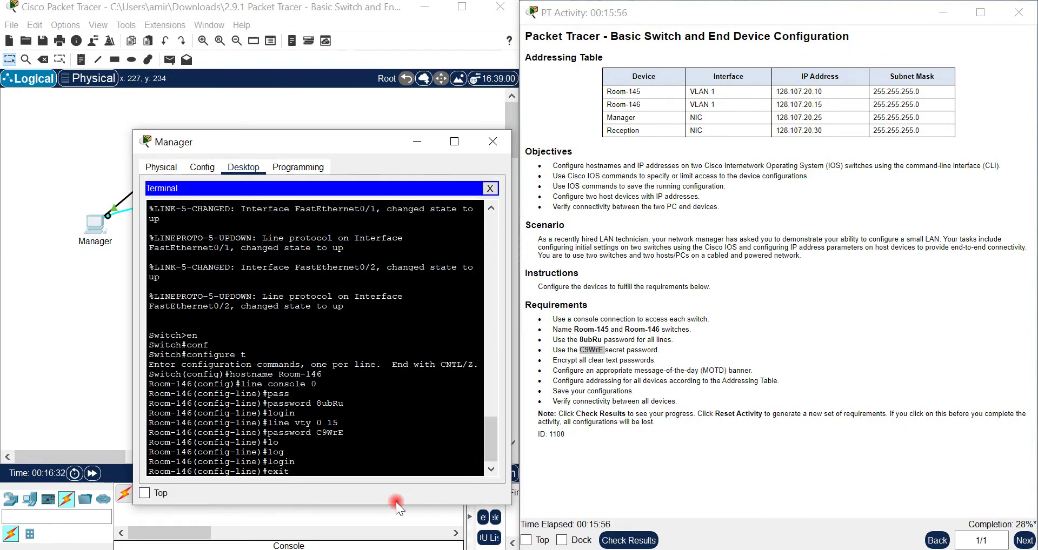
key(Return)
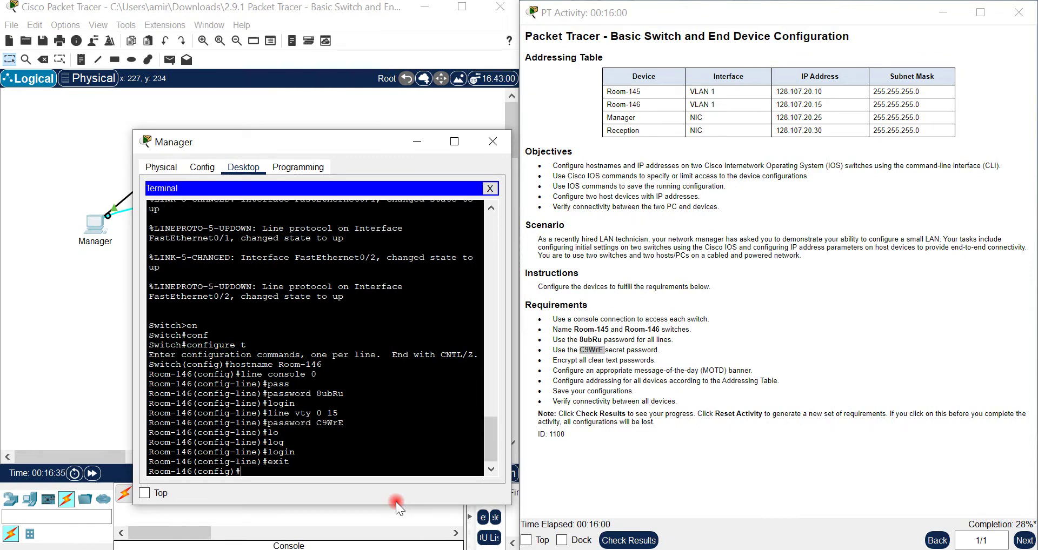
Step: Turn on service password-encryption for clear-text passwords
text(ser)
key(Tab)
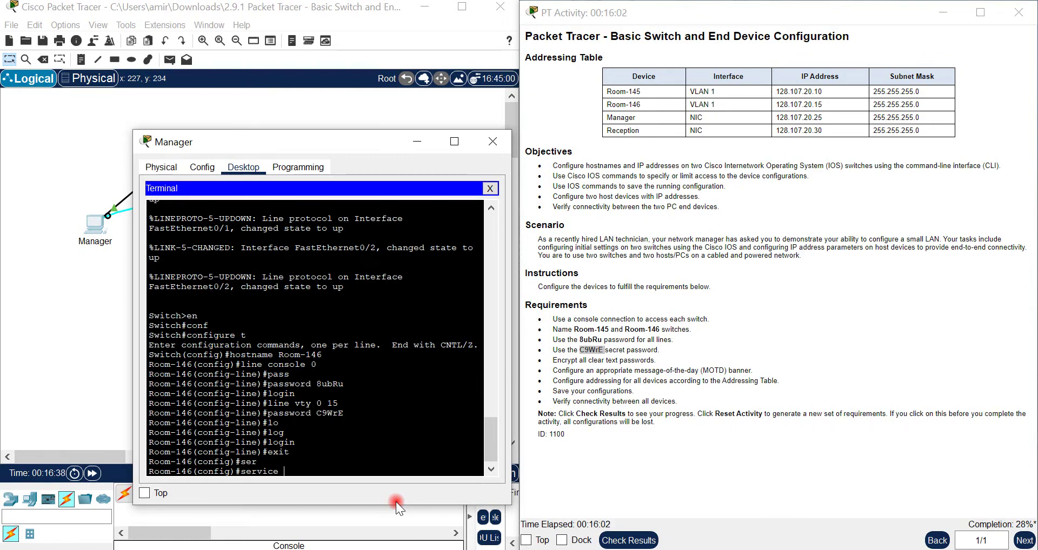
text(pas)
key(Tab)
key(Return)
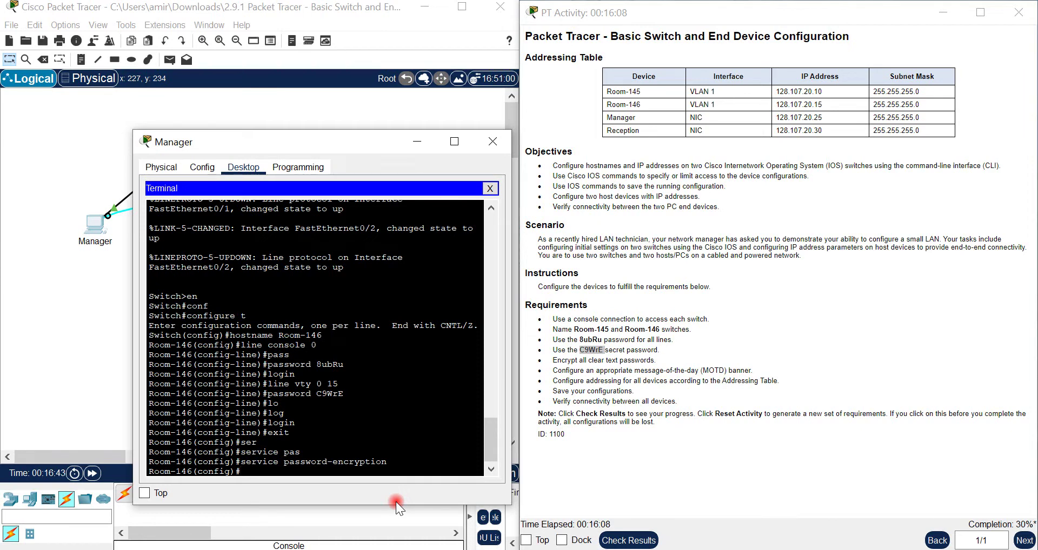
Step: Add a banner motd that reads 'Warning'
text(banner motd)
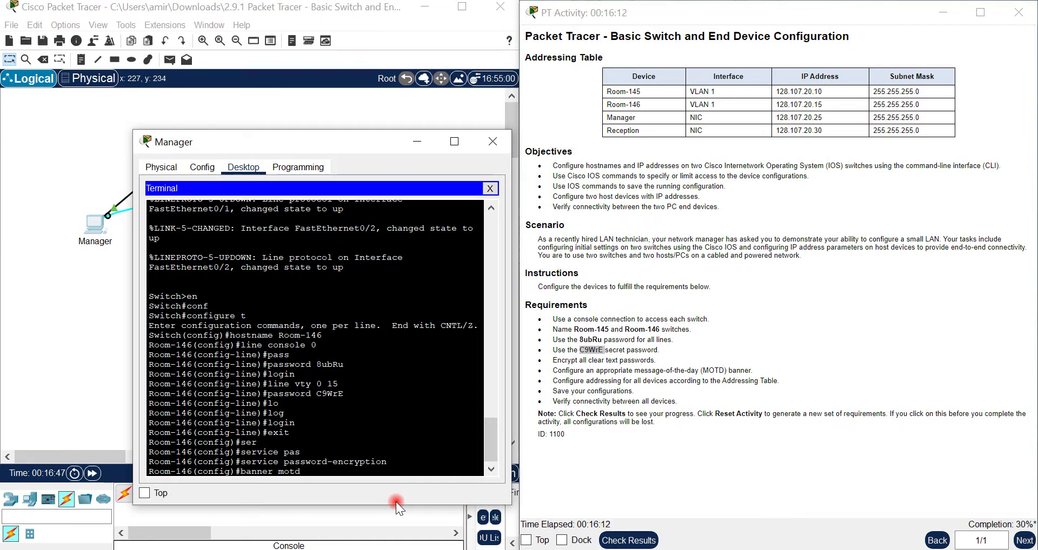
text( //)
text(Warnin)
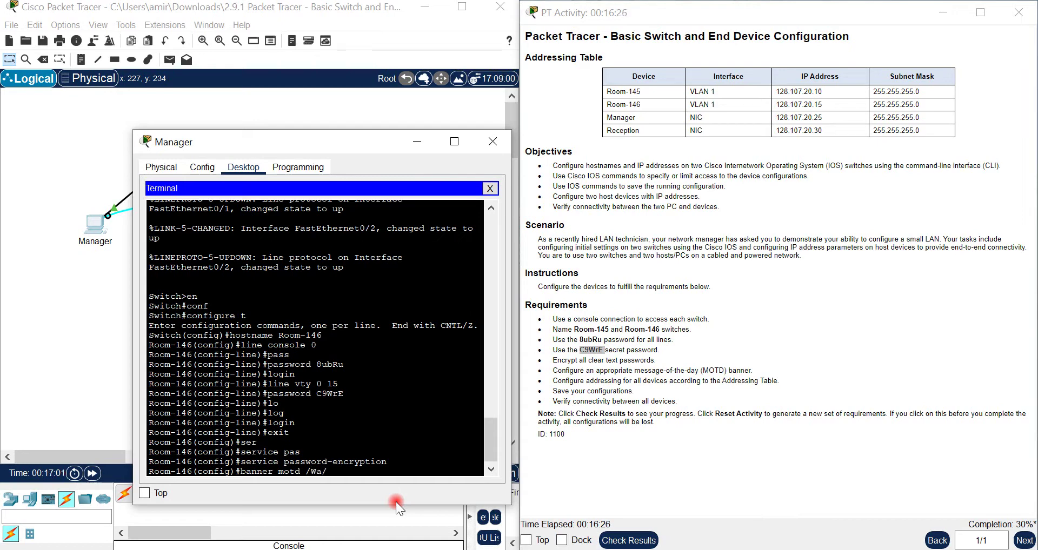
text(g)
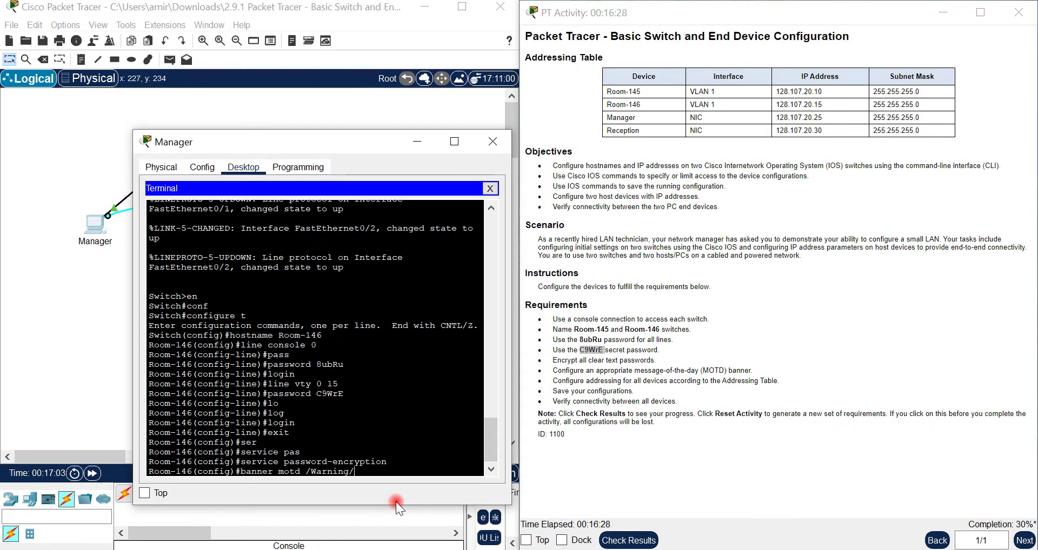
key(Return)
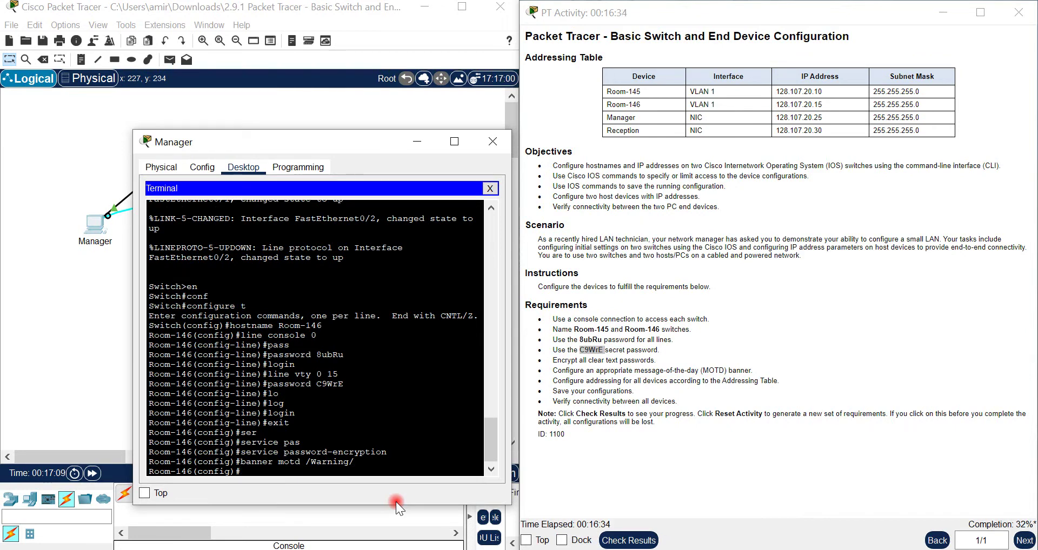
Step: Enter the interface vlan 1 configuration on Room-146
text(int)
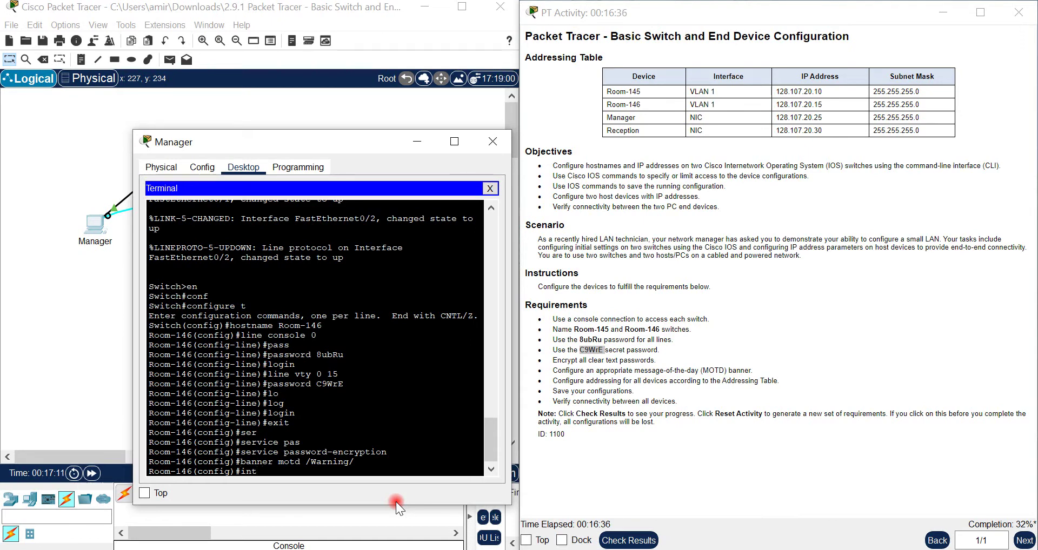
key(Tab)
text(vlan 1)
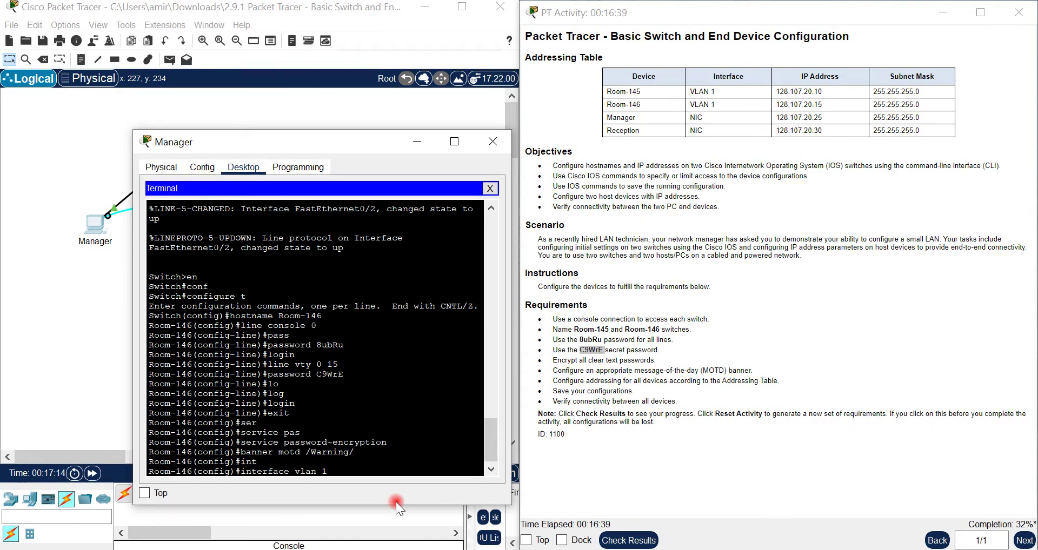
key(Return)
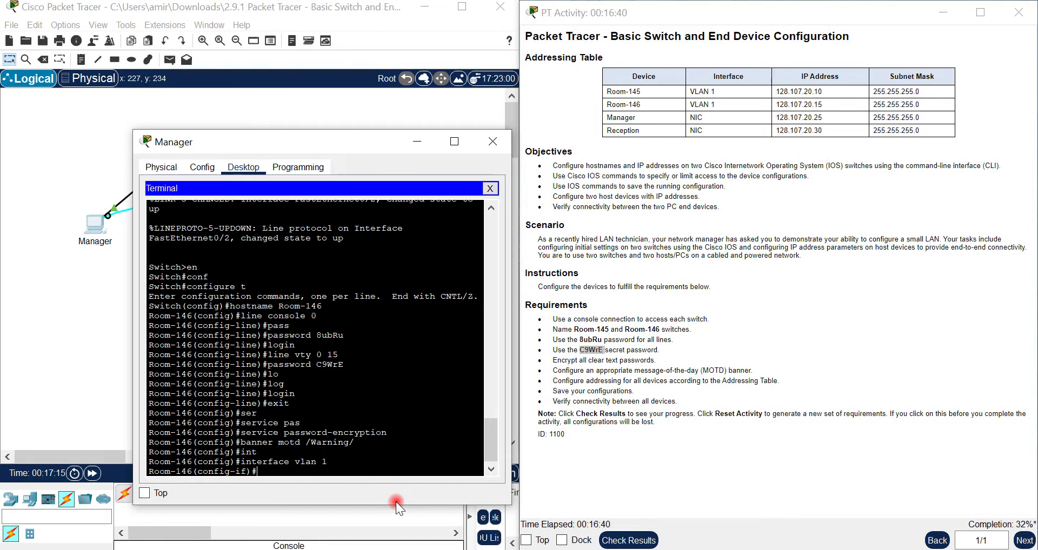
Step: Assign VLAN 1 the address 128.107.20.15 with mask 255.255.255.0
text(ip add)
key(Tab)
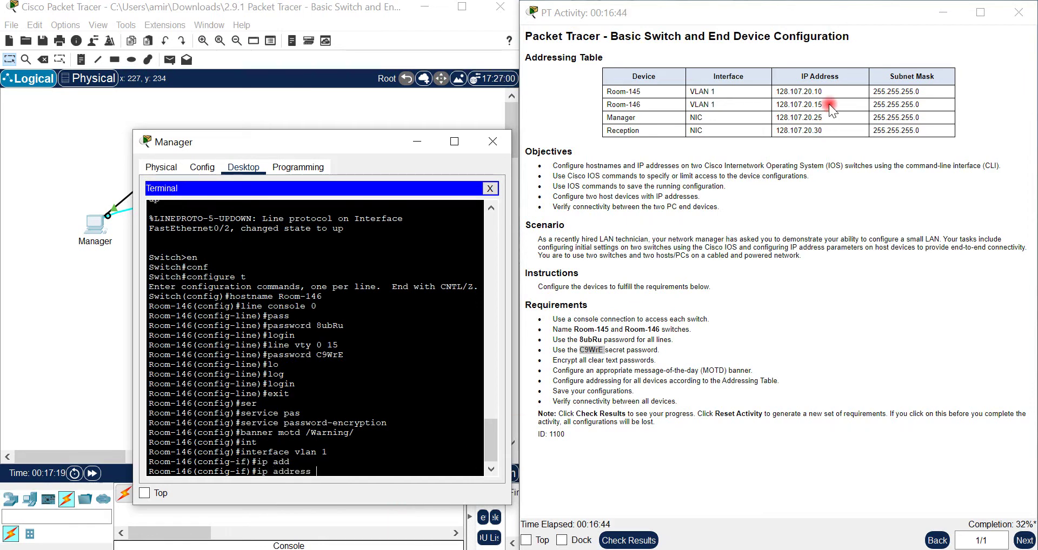
key(Up)
key(Up)
key(Up)
key(Up)
key(Up)
key(Up)
key(Up)
key(Up)
key(Up)
key(Up)
key(Up)
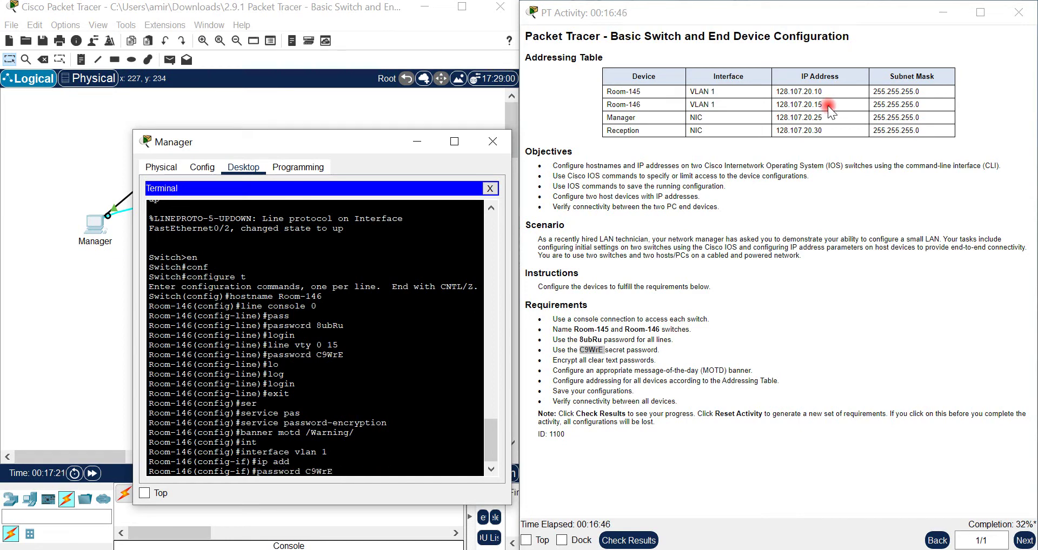
key(Down)
key(Down)
key(Down)
key(Down)
key(Down)
key(Down)
key(Down)
key(Down)
key(Down)
key(Down)
key(Down)
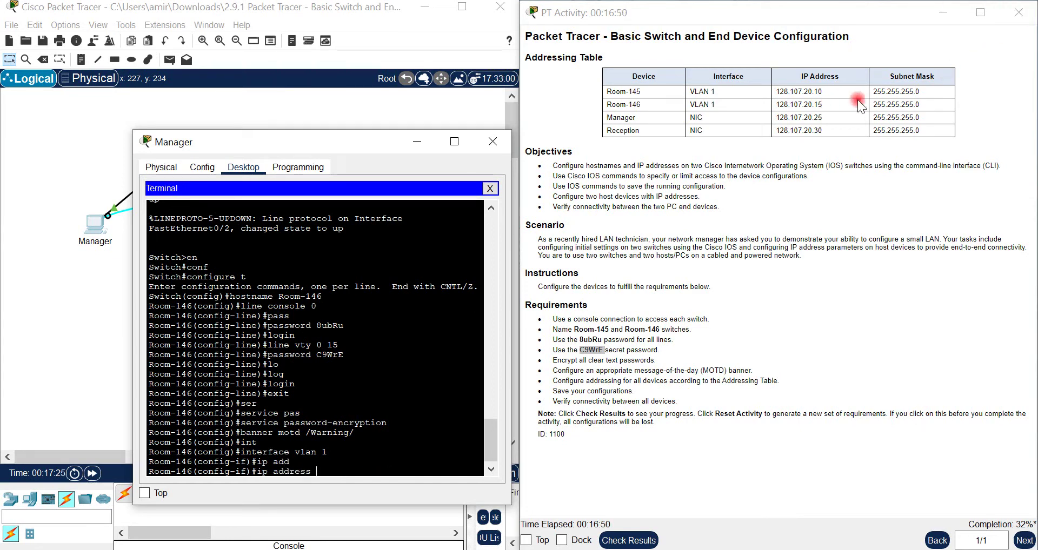
drag(833, 106, 774, 105)
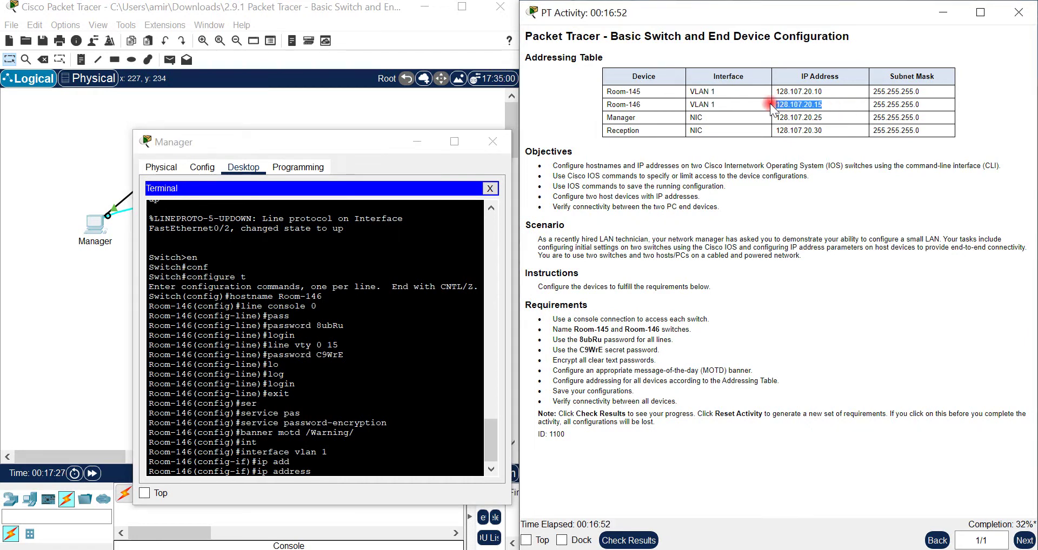
click(348, 461)
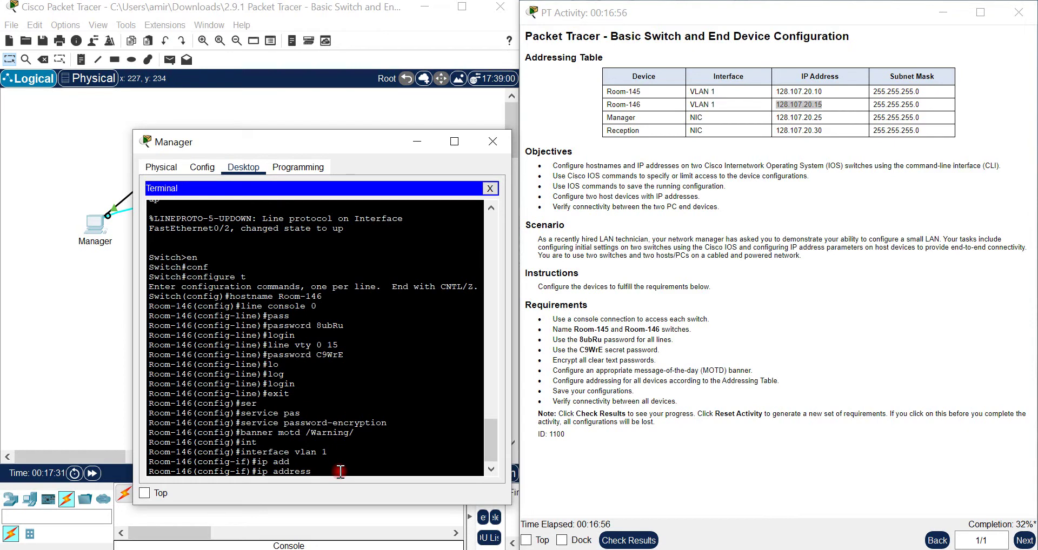
right_click(340, 472)
click(381, 495)
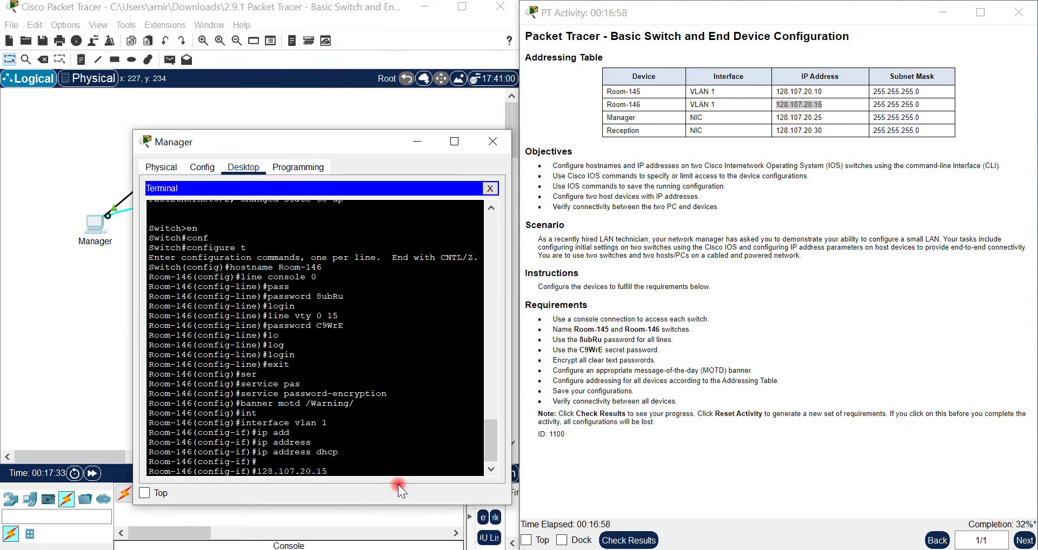
key(BackSpace)
key(BackSpace)
key(BackSpace)
key(BackSpace)
key(BackSpace)
key(BackSpace)
key(BackSpace)
key(BackSpace)
key(BackSpace)
key(BackSpace)
key(BackSpace)
key(BackSpace)
key(BackSpace)
text(ip address 1)
text(72.)
key(BackSpace)
key(BackSpace)
key(BackSpace)
text(28.10)
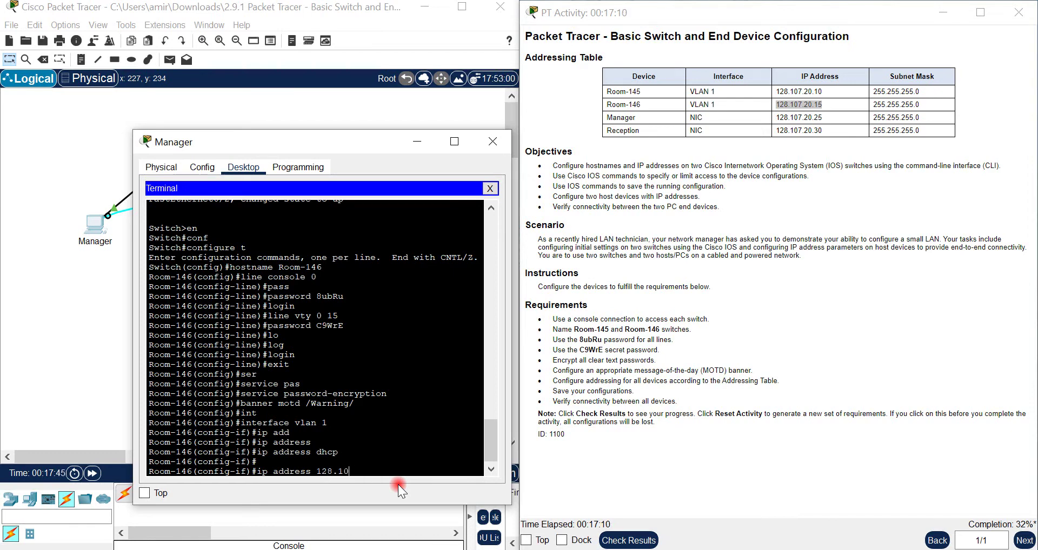
text(7.20.15 255.255.255.)
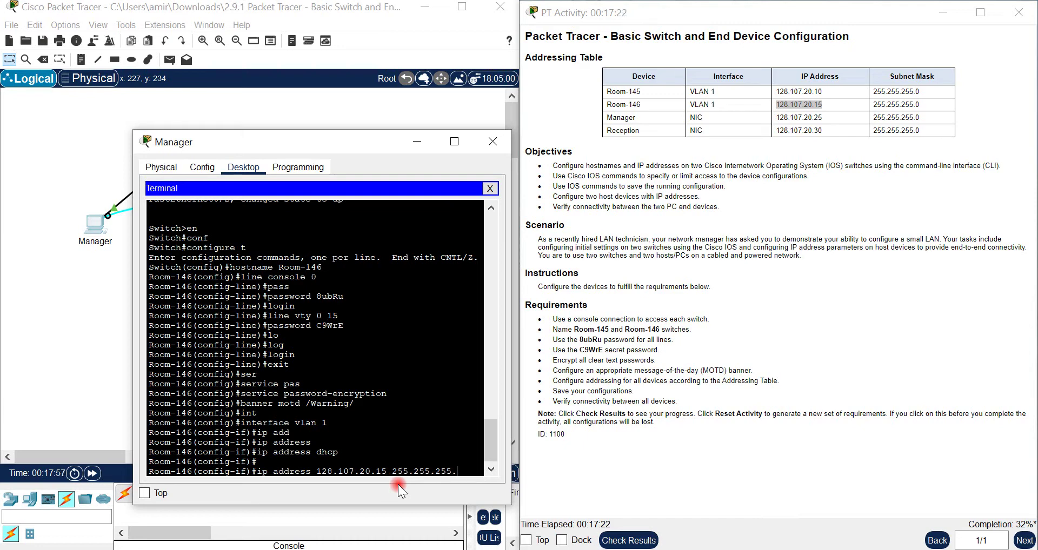
text(0)
key(Return)
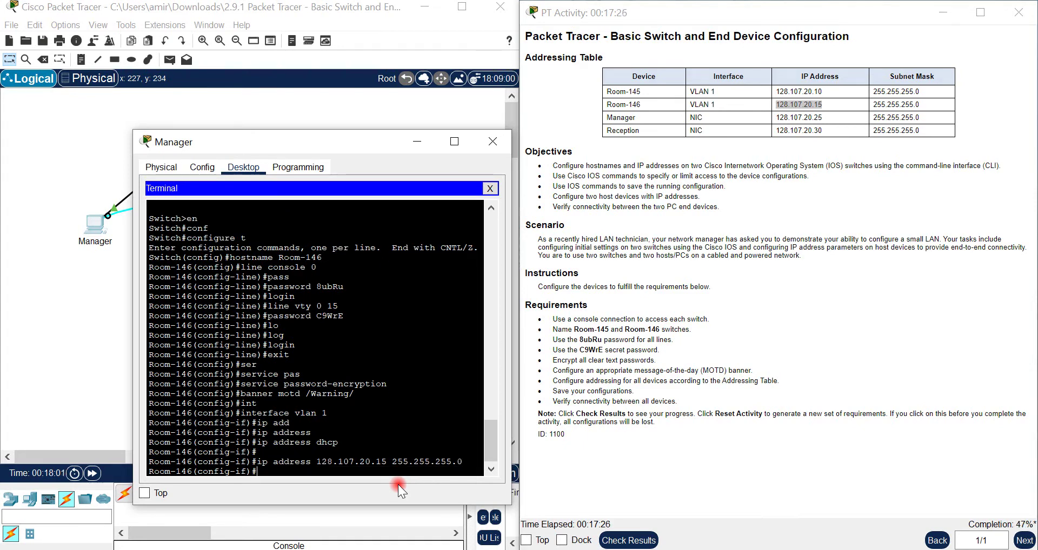
Step: Exit the VLAN 1 interface to the Room-146(config)# prompt
text(exit)
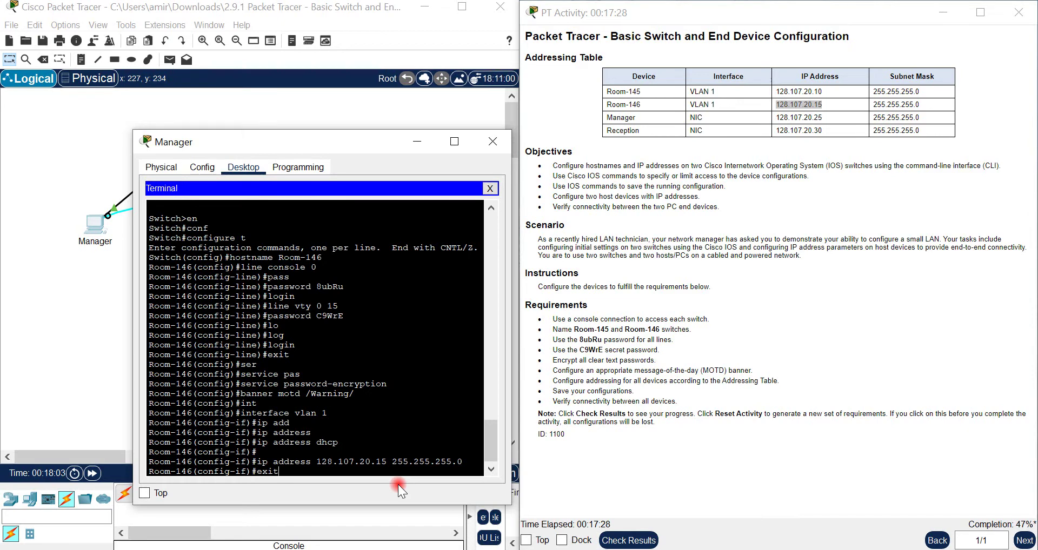
key(BackSpace)
key(BackSpace)
key(BackSpace)
key(BackSpace)
text(exit)
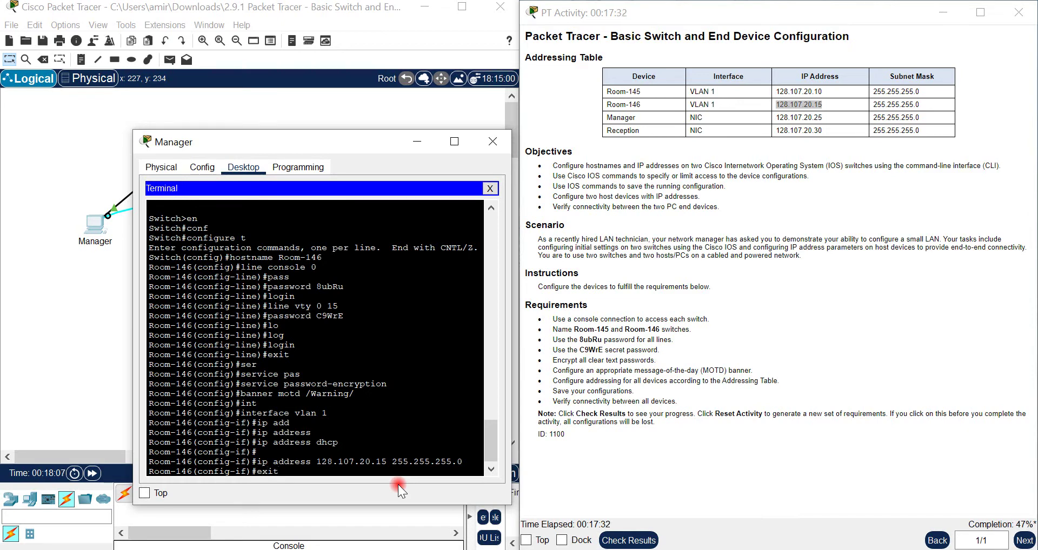
key(Return)
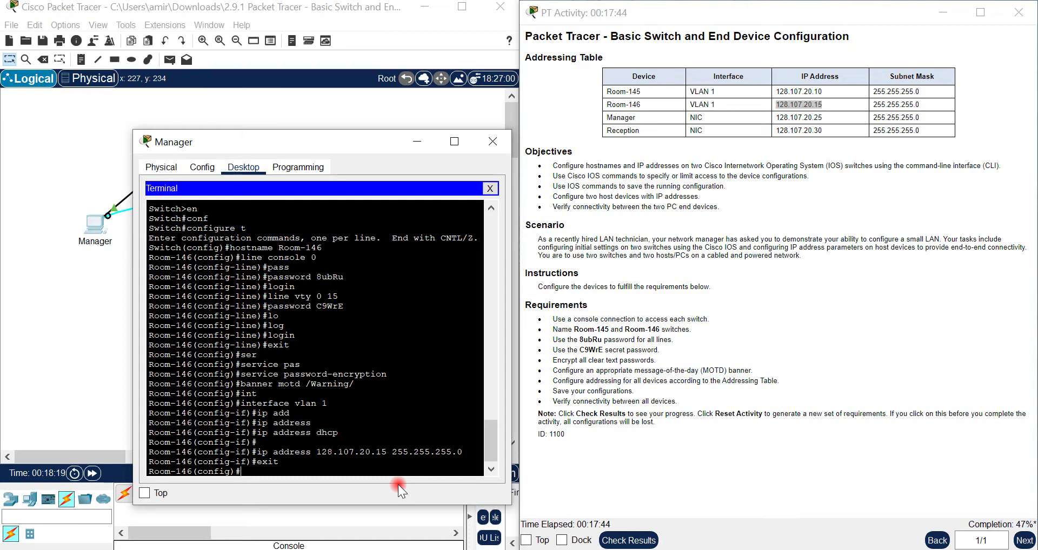
Step: Leave configuration mode and run copy running-config startup-config, accepting the default file name
text(exit)
key(Return)
key(Return)
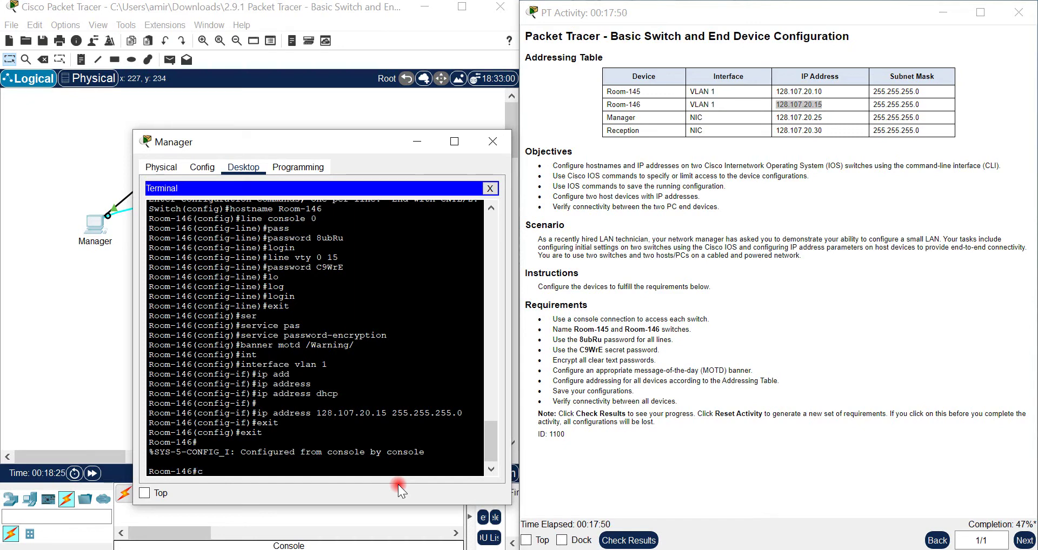
text(copy r)
key(Tab)
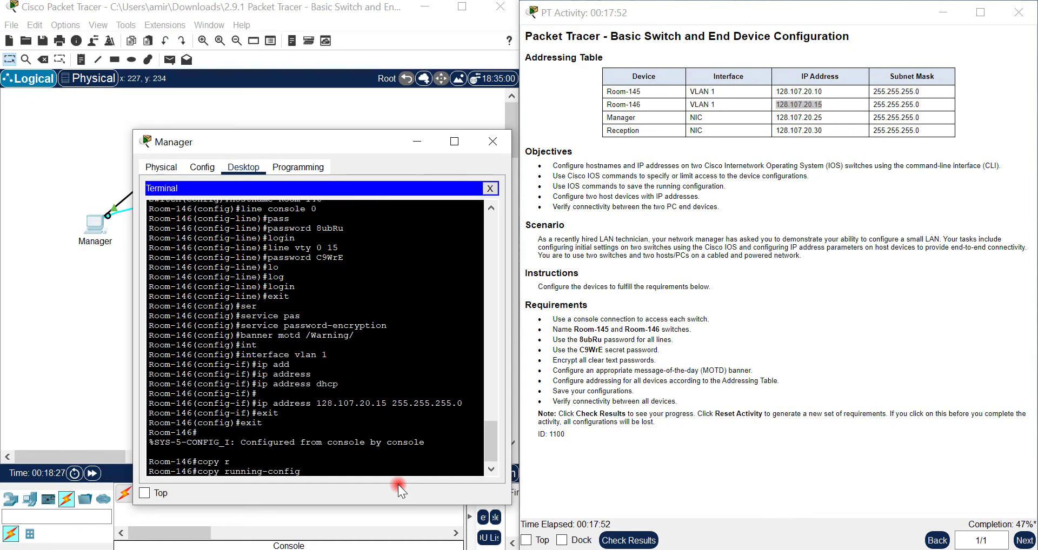
text(st)
key(Tab)
key(Return)
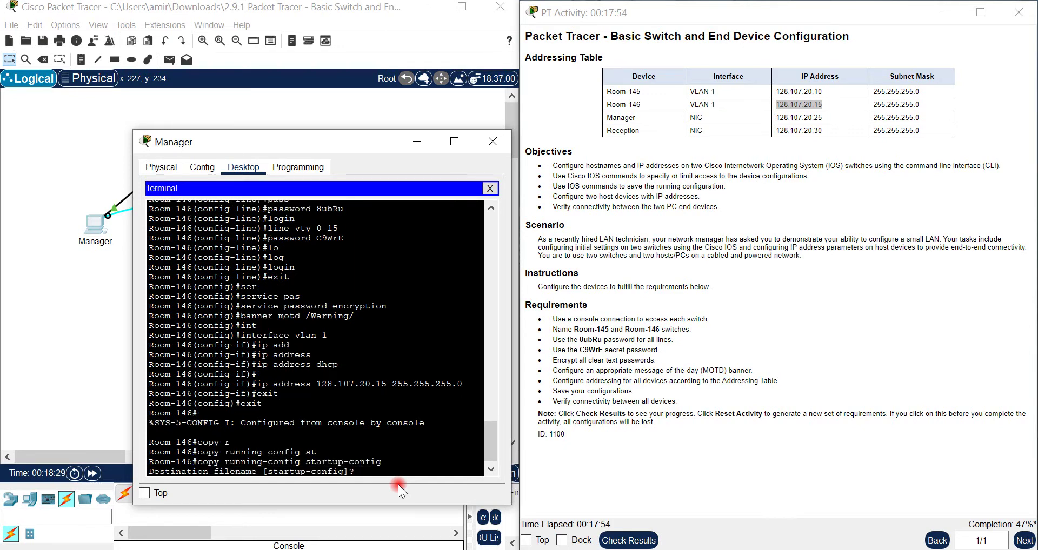
key(Return)
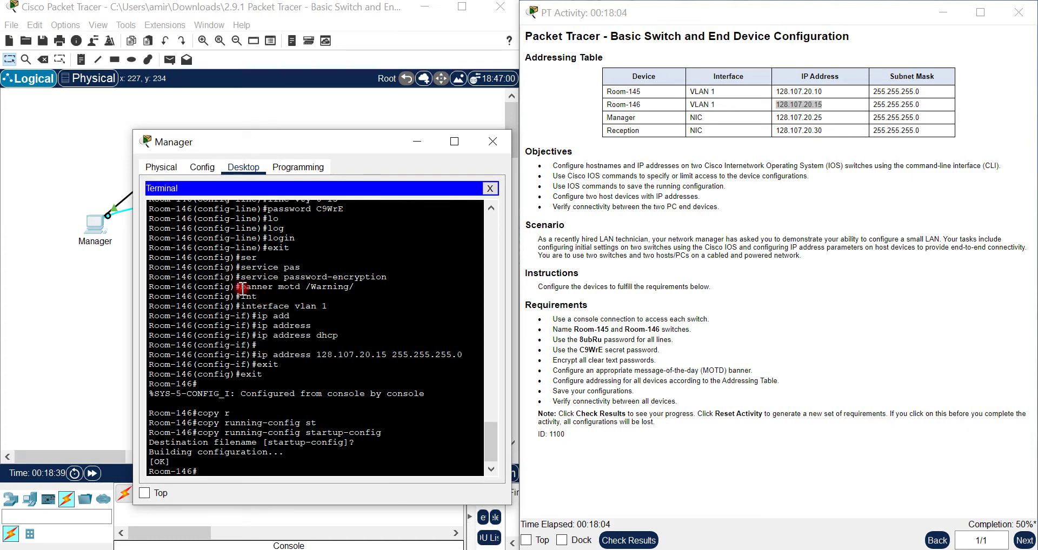
drag(242, 288, 363, 286)
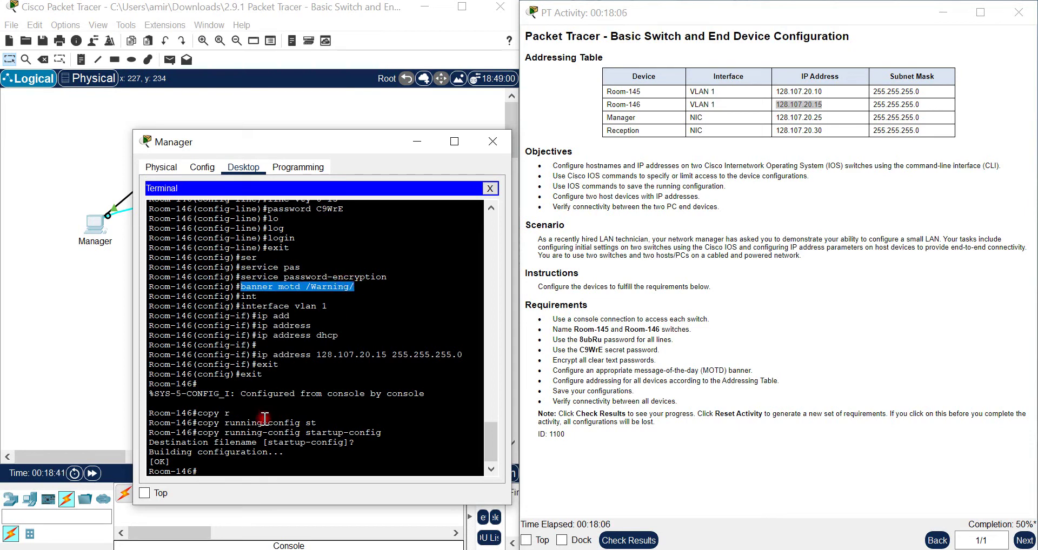
click(225, 465)
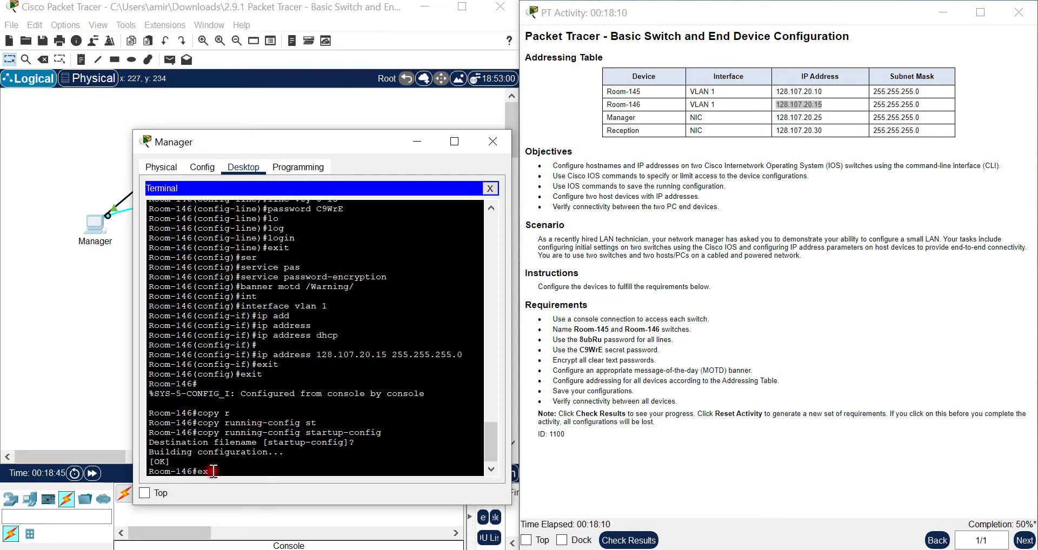
Step: Log out of the console and confirm the Warning banner appears
text(it)
key(Return)
key(Return)
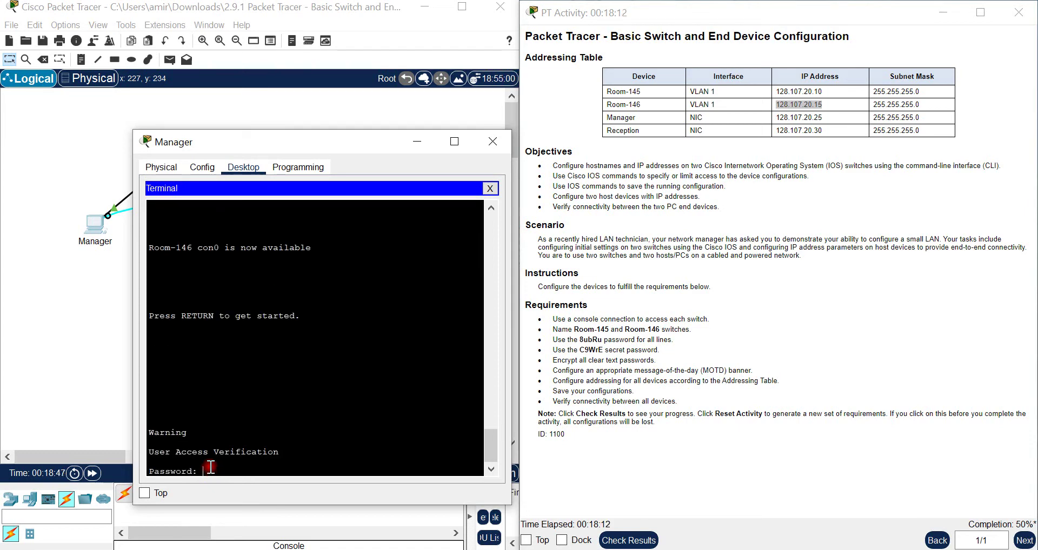
drag(196, 432, 143, 433)
double_click(160, 434)
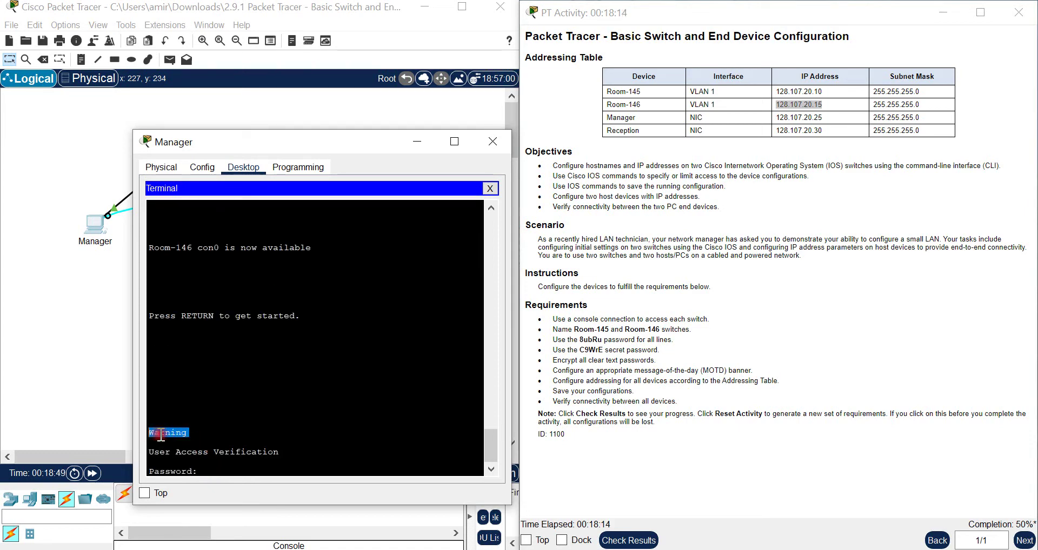
click(195, 433)
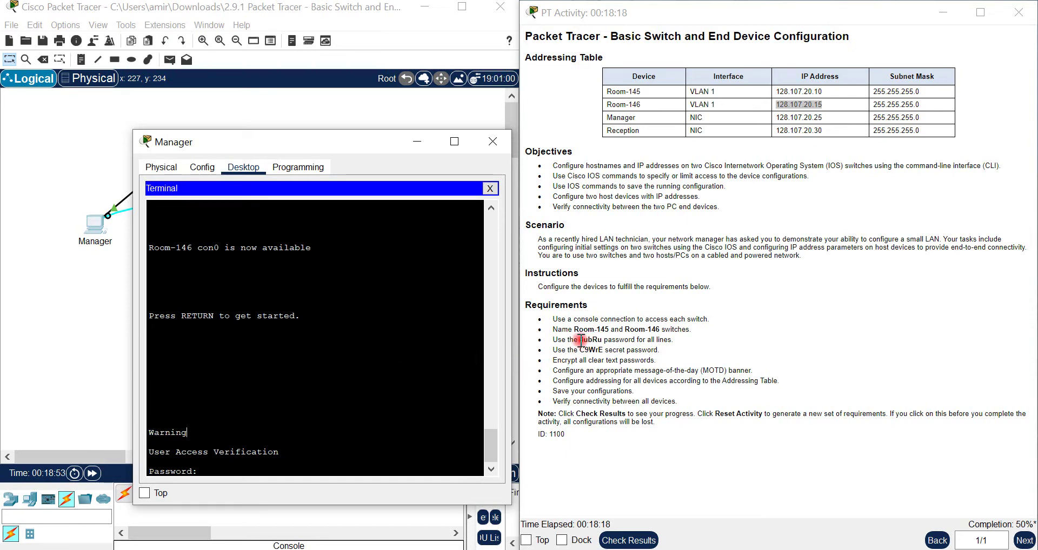
Step: Log in with the pasted lines password and enter privileged mode with en
drag(580, 340, 602, 341)
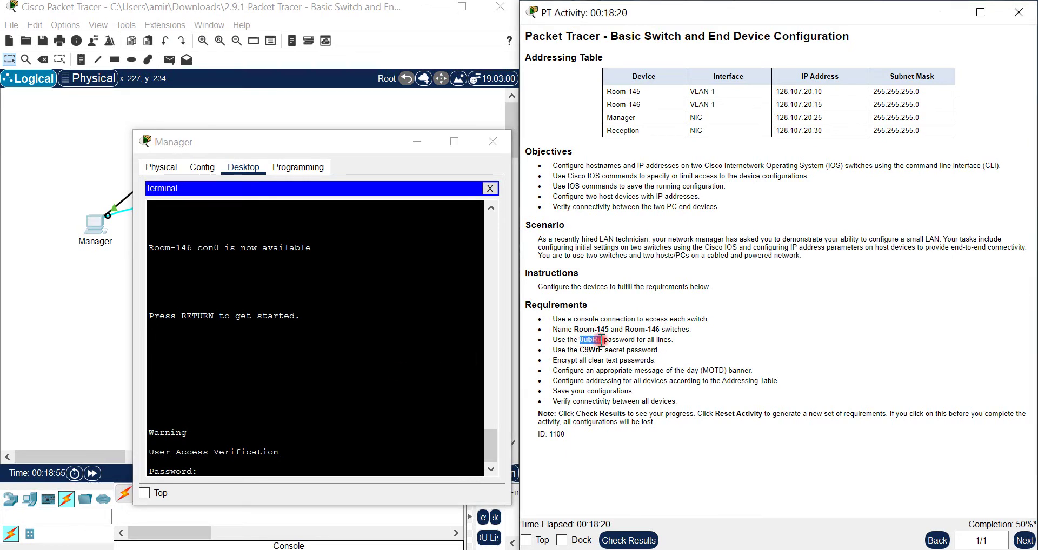
right_click(303, 465)
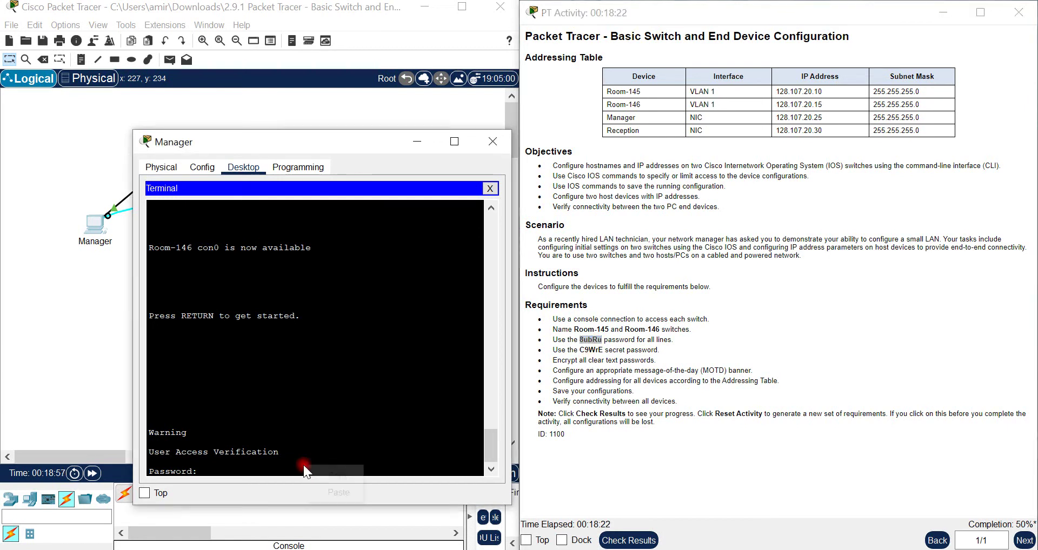
click(318, 492)
key(Return)
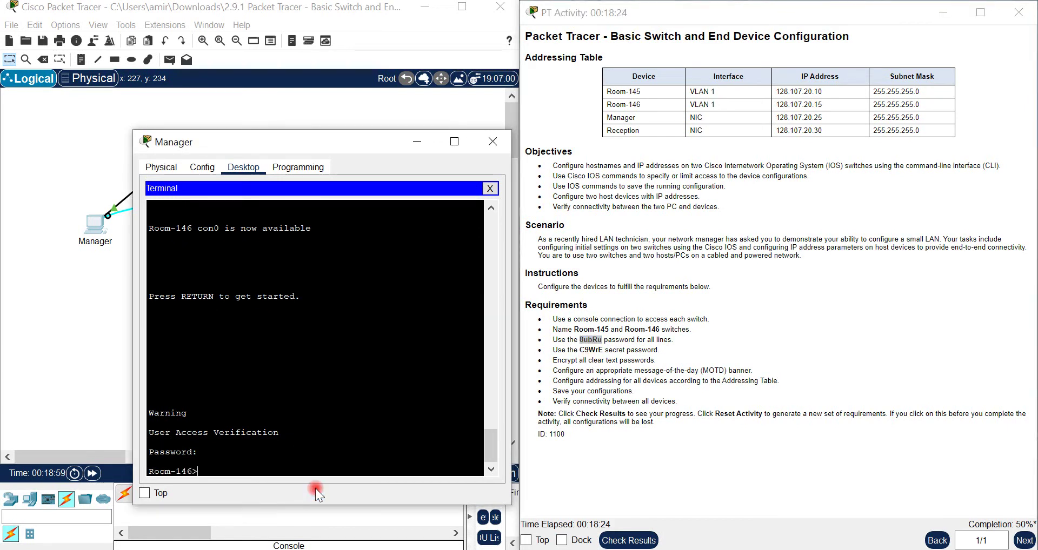
text(en)
key(Return)
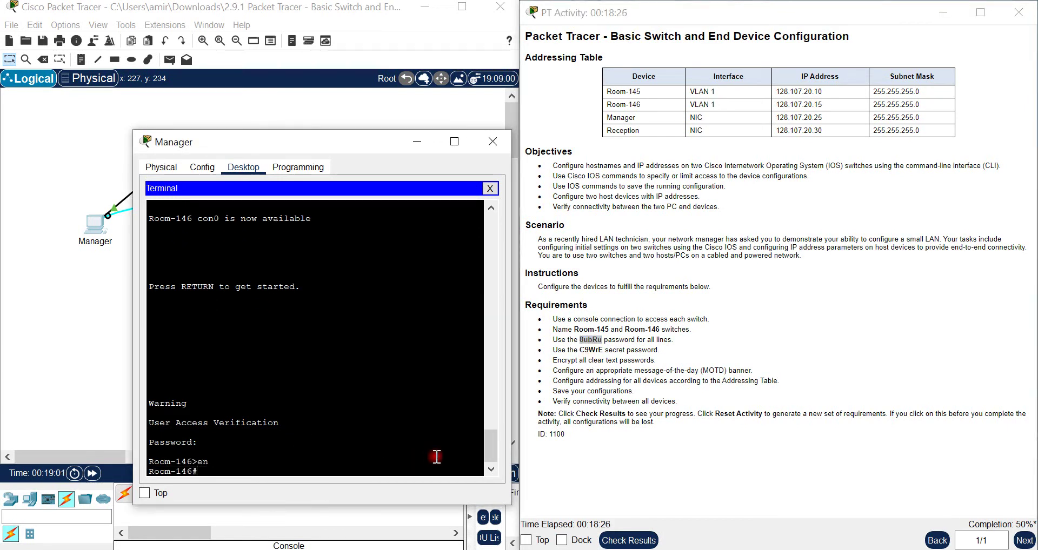
Step: From conf t, set the enable secret to the secret password copied from the requirements
text(conf t)
key(Return)
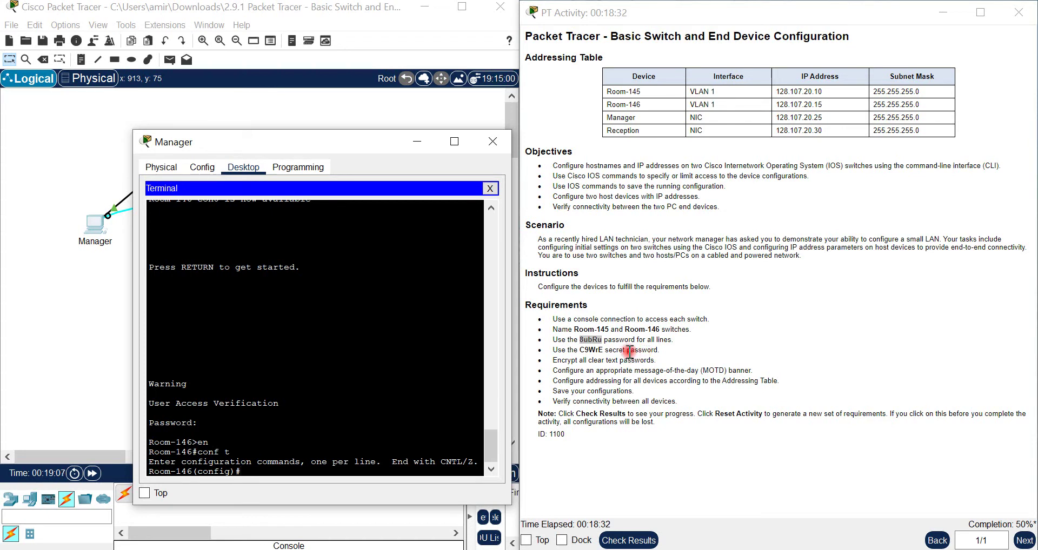
drag(557, 350, 630, 350)
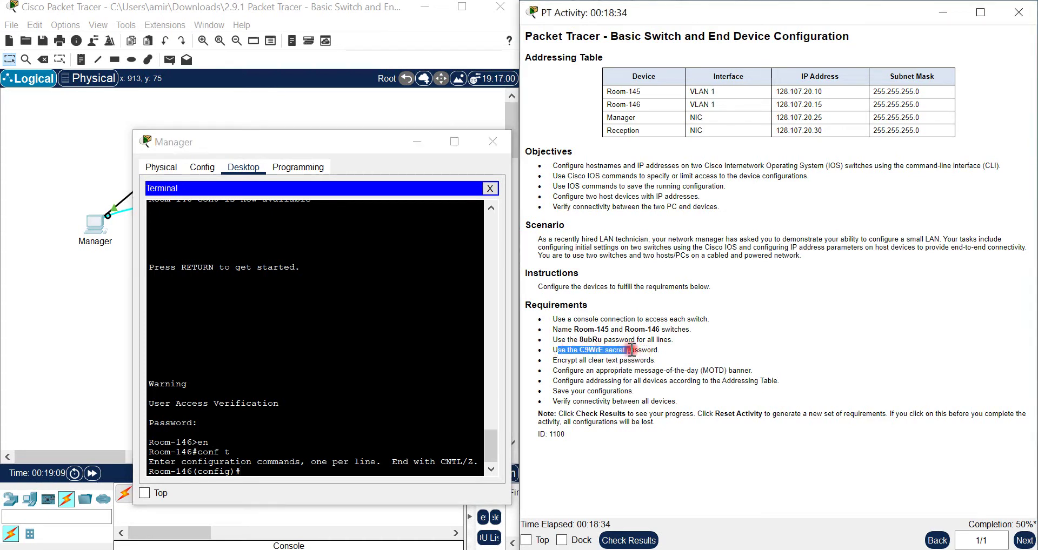
click(423, 439)
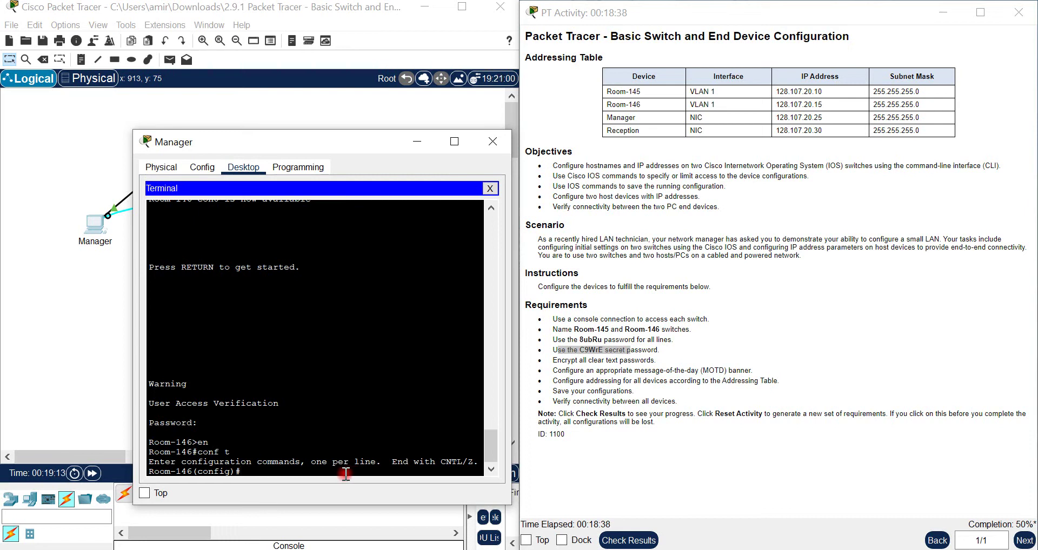
key(Tab)
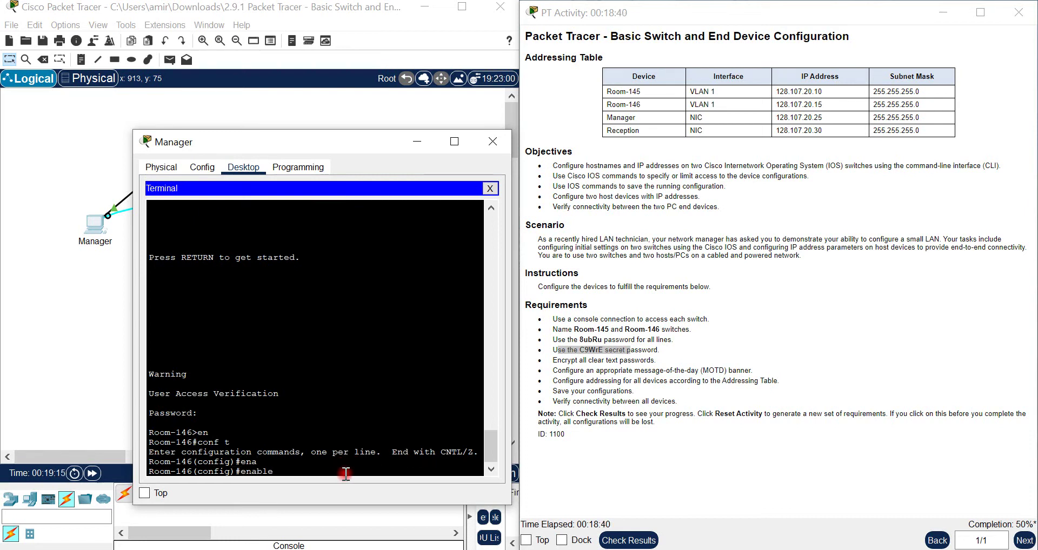
text(sec)
key(Tab)
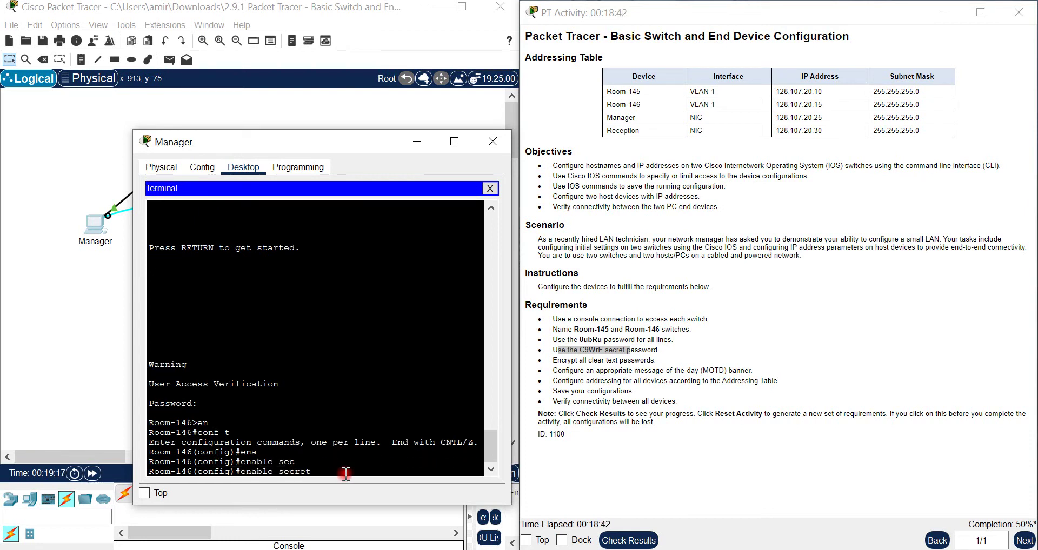
click(585, 357)
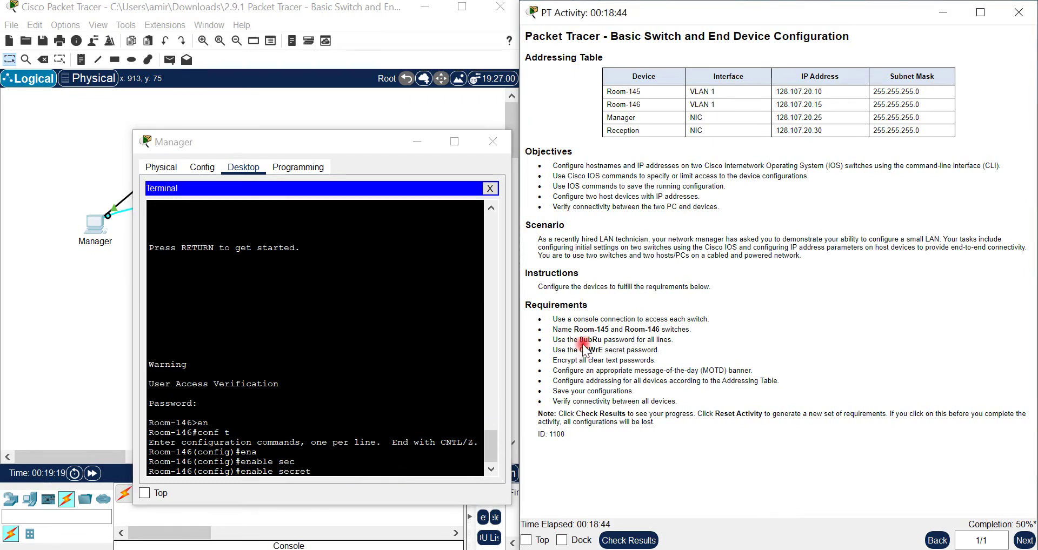
drag(580, 350, 605, 350)
key(ctrl+c)
click(386, 461)
right_click(374, 472)
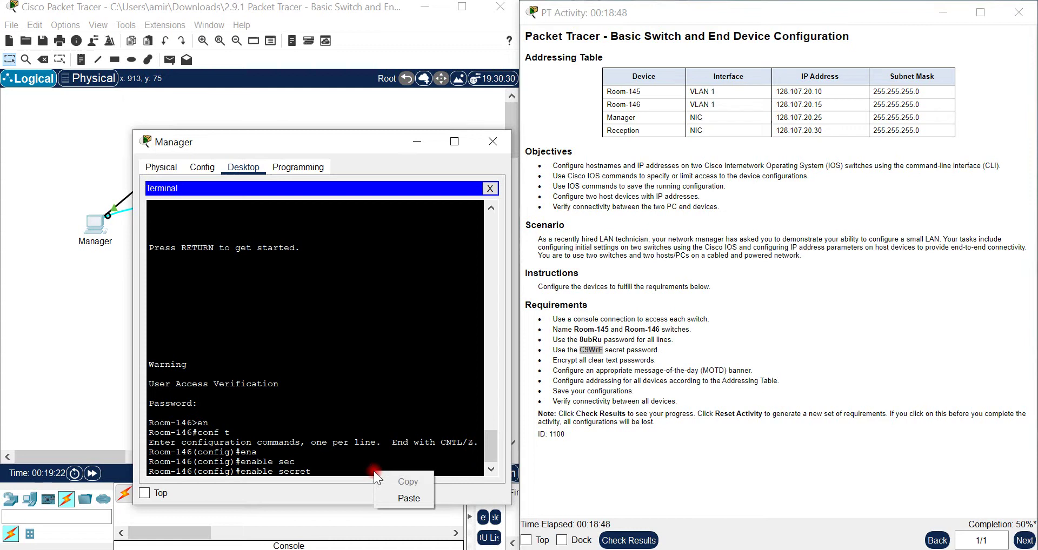
click(391, 498)
key(Return)
Step: Save the configuration with do wr and return to privileged EXEC with end
text(e)
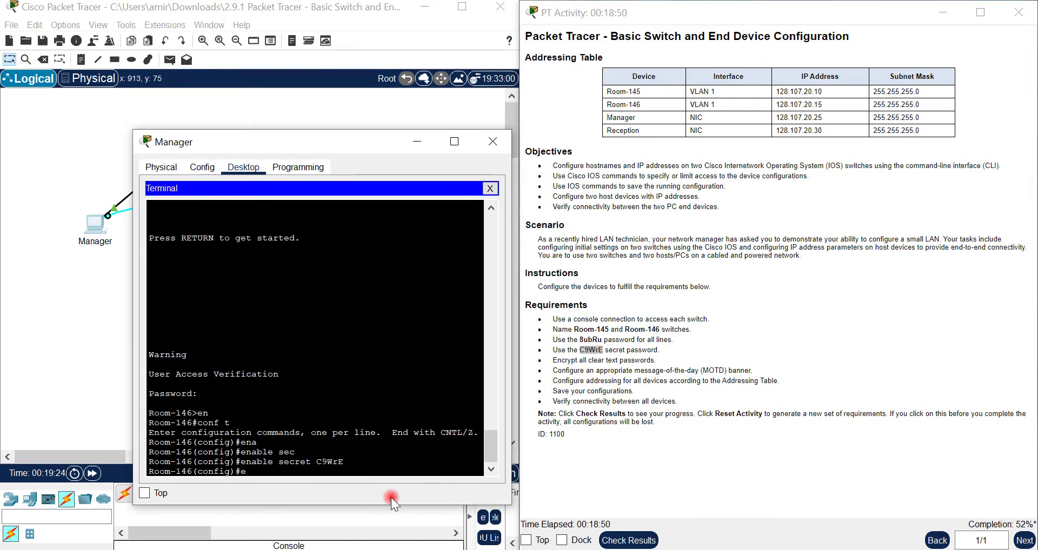
key(BackSpace)
text(do wr)
key(Return)
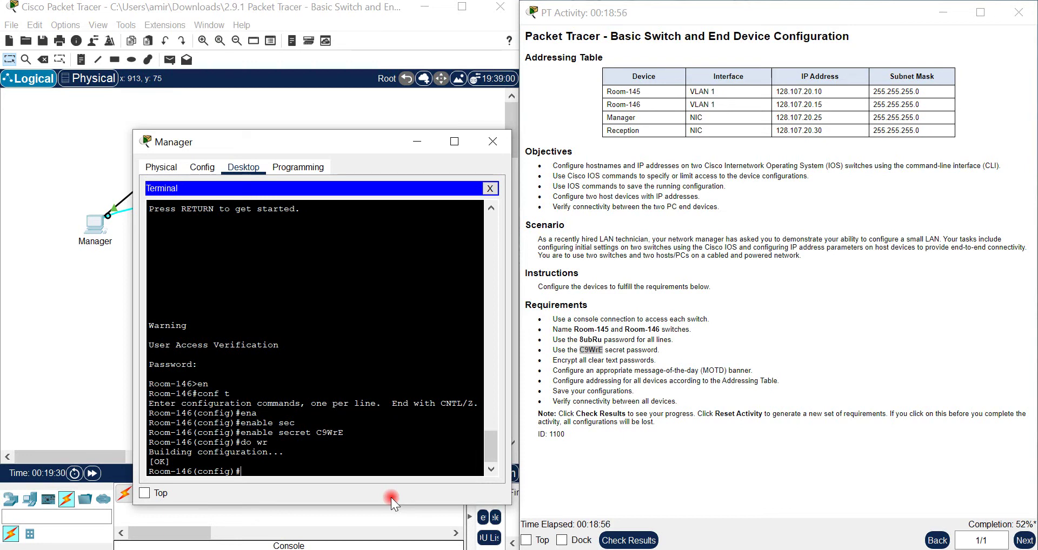
text(end)
key(Return)
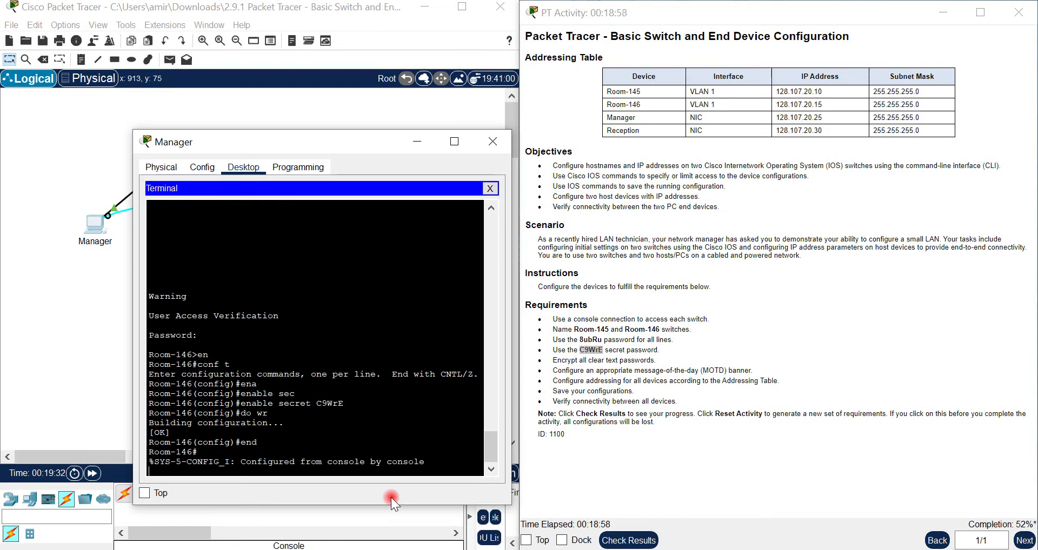
Step: Log out and back into Room-146 using the pasted lines password
key(Return)
text(exit)
key(Return)
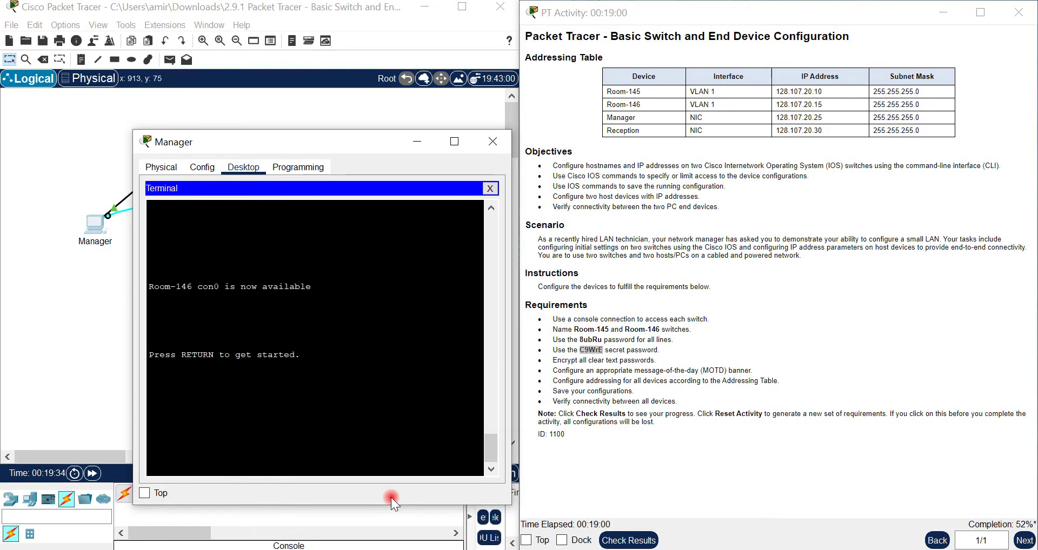
key(Return)
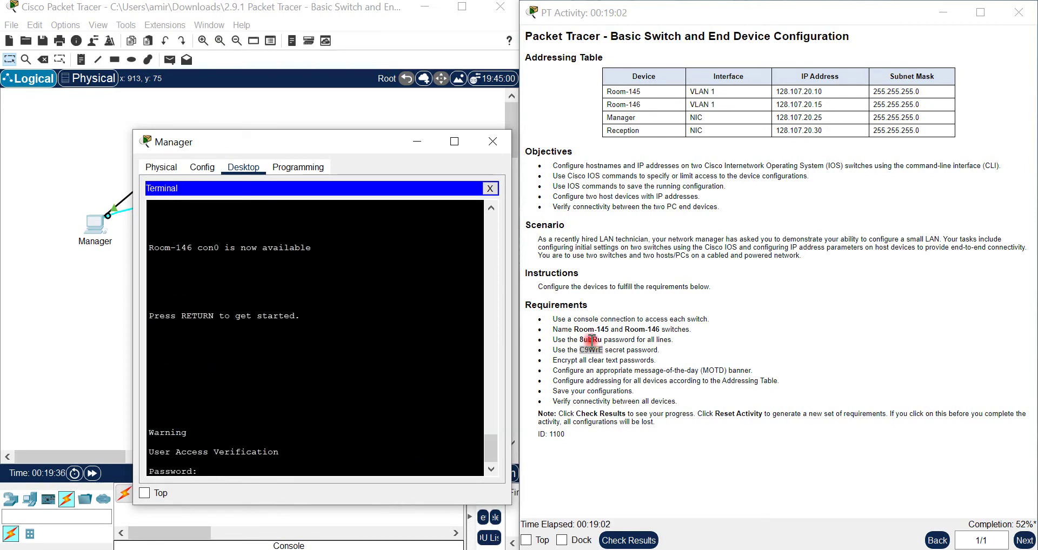
drag(577, 340, 601, 339)
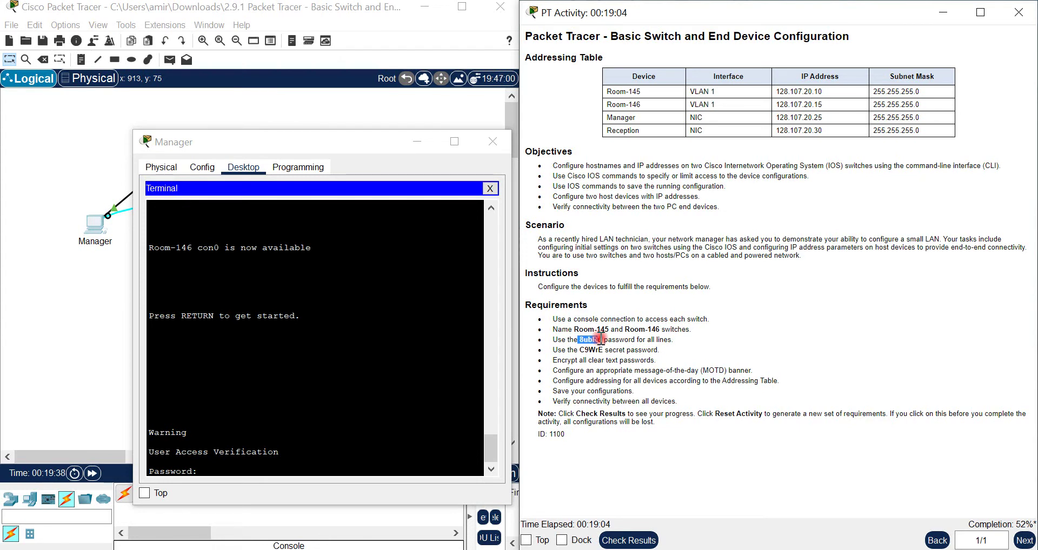
key(ctrl+c)
right_click(363, 461)
click(379, 485)
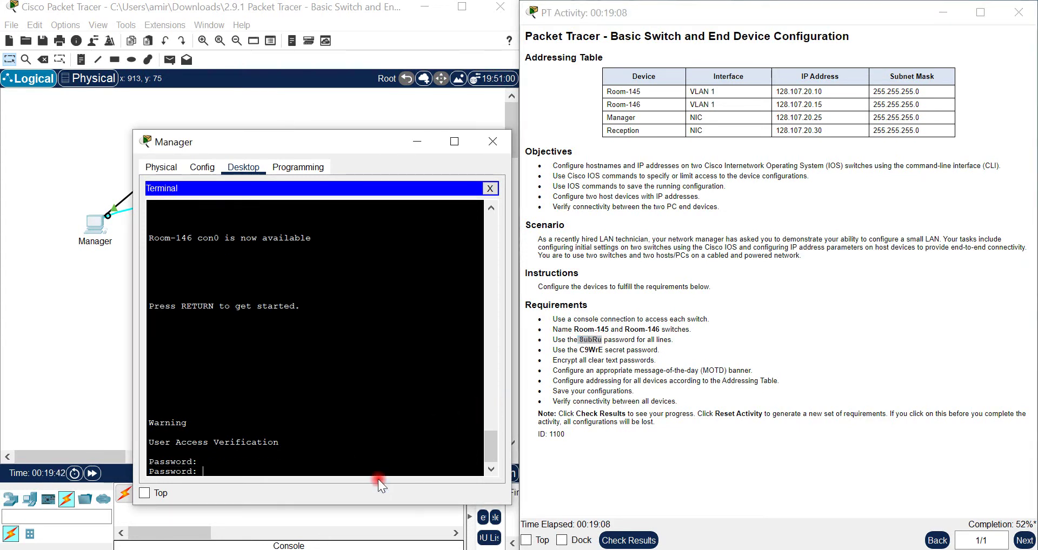
click(584, 339)
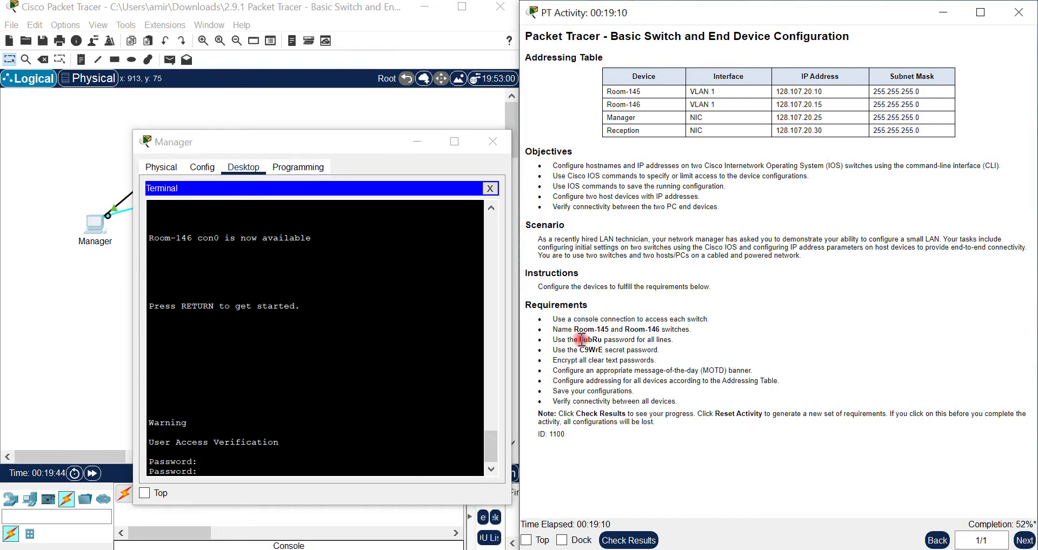
drag(581, 339, 595, 340)
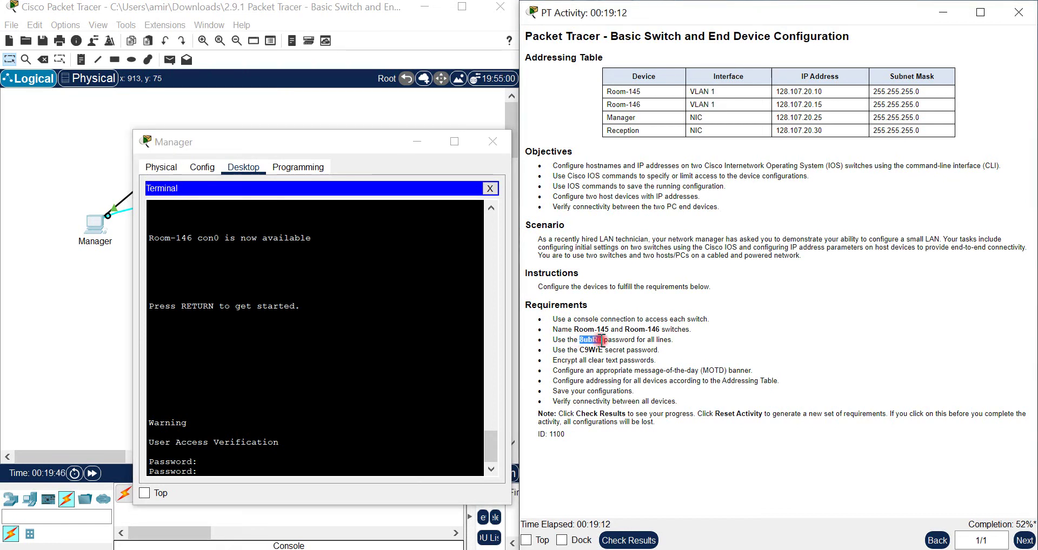
drag(303, 465, 313, 483)
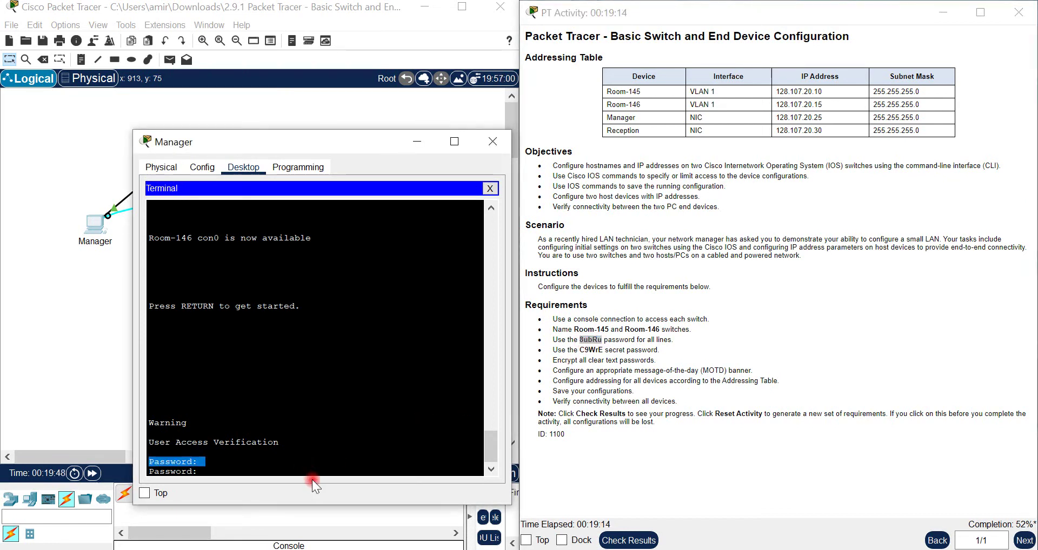
right_click(316, 468)
click(330, 494)
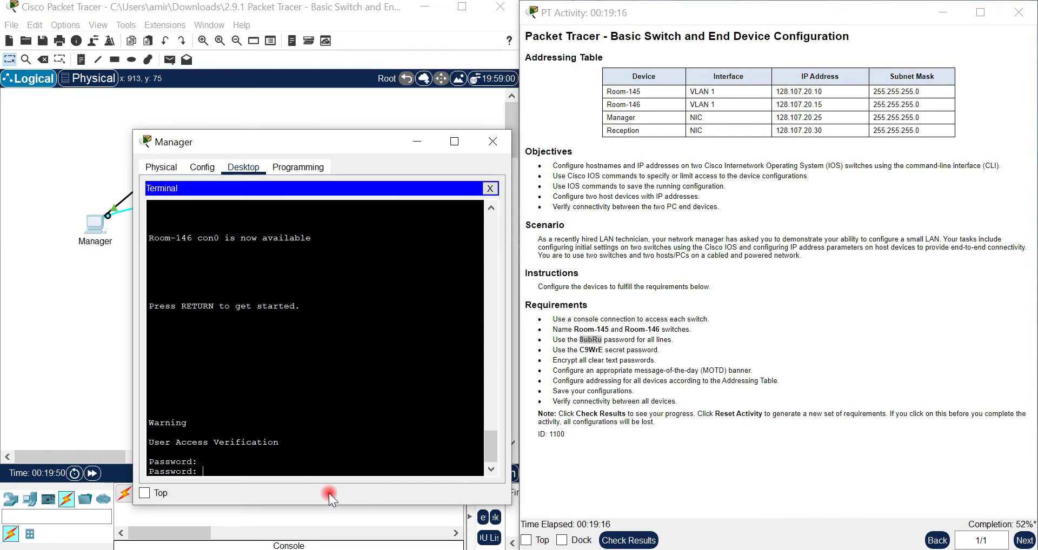
key(Return)
Step: Enter privileged mode with en, supplying the pasted secret password
text(e)
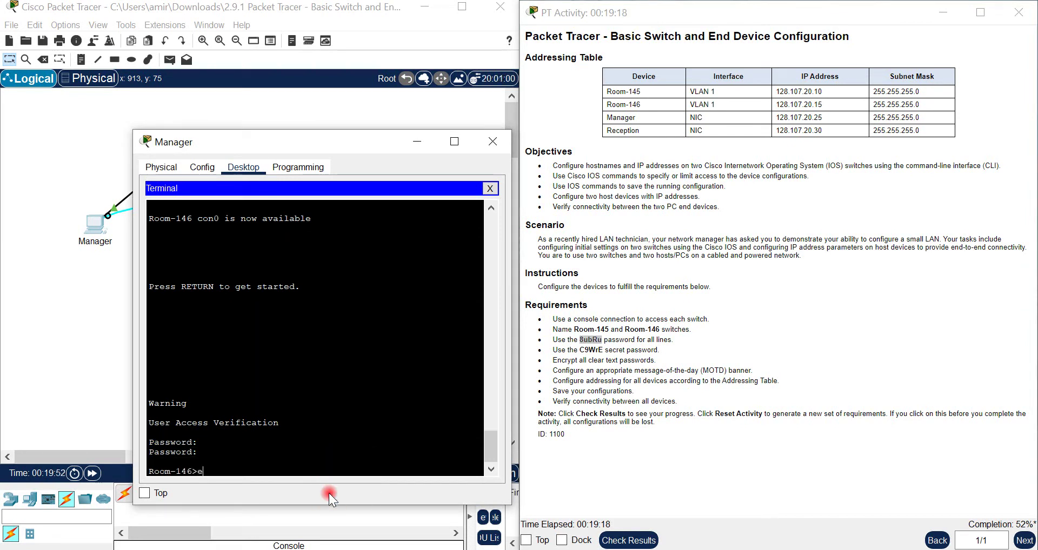
text(n)
key(Return)
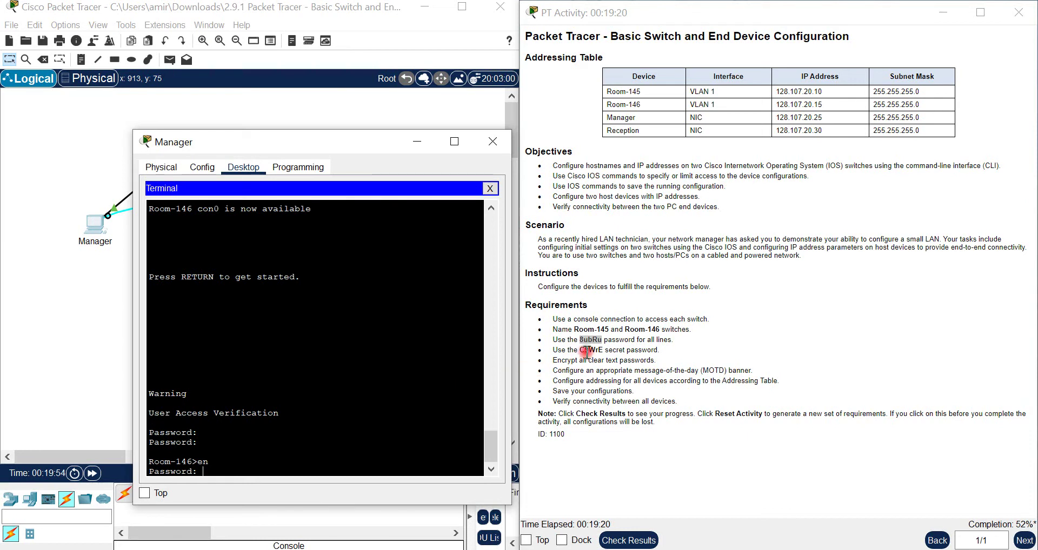
drag(579, 350, 605, 354)
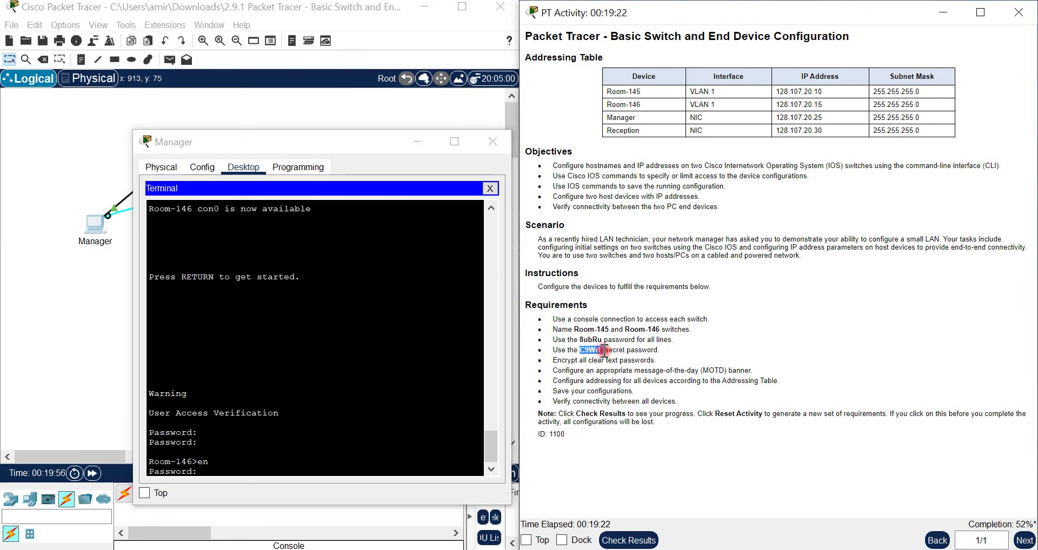
click(309, 459)
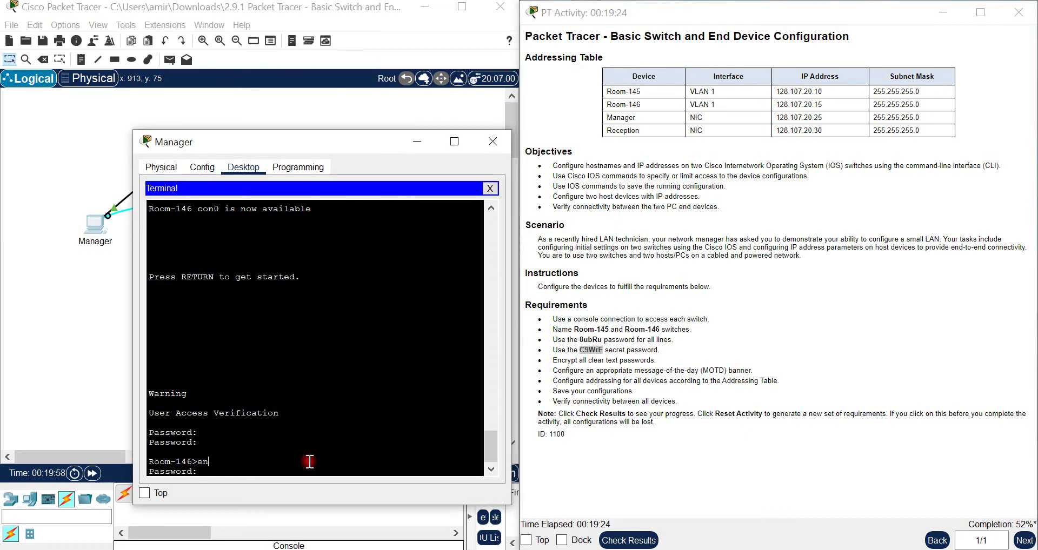
right_click(311, 462)
click(321, 488)
key(Return)
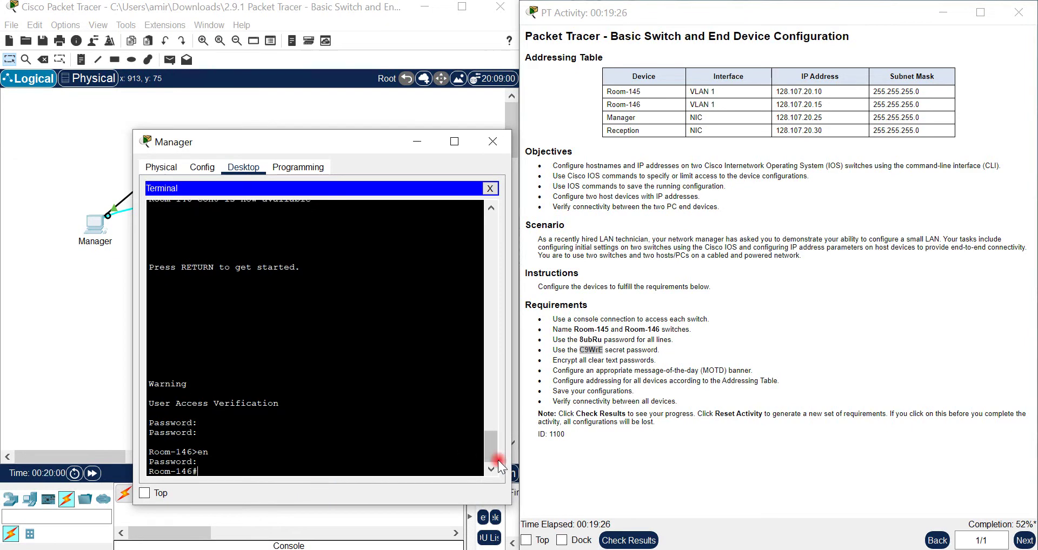
Step: Review the earlier enable secret command, then close the Manager window
key(ctrl+v)
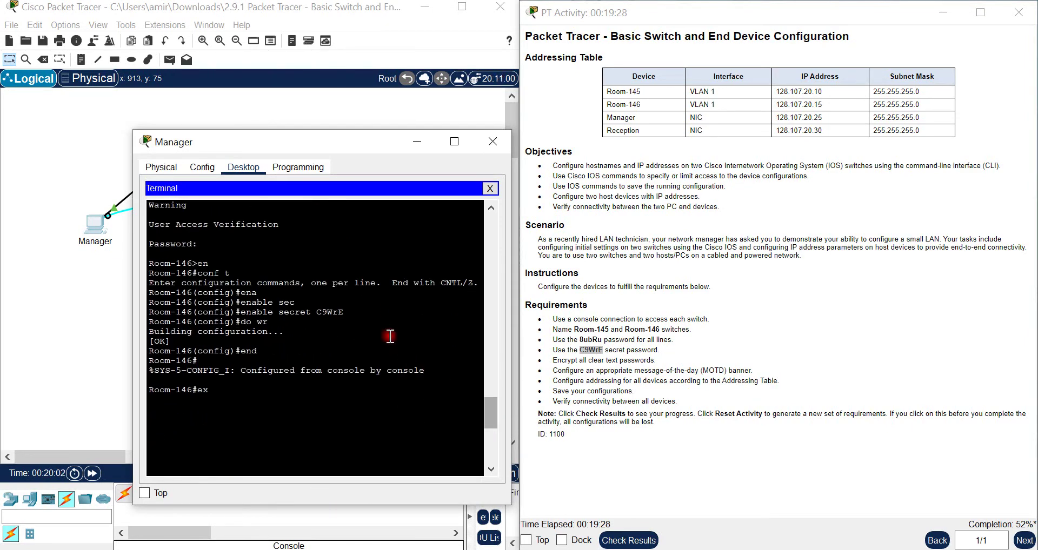
drag(345, 313, 241, 312)
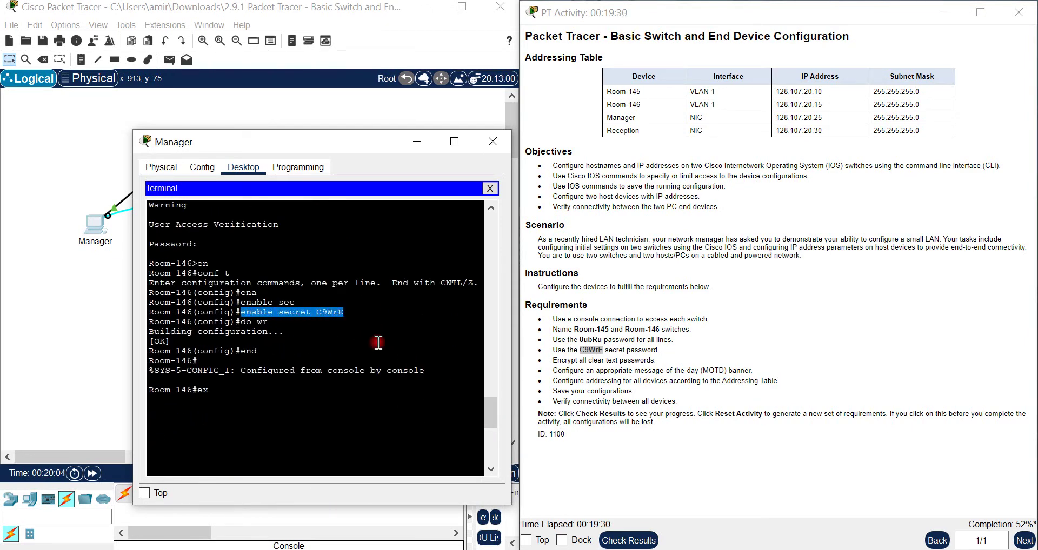
key(ctrl+v)
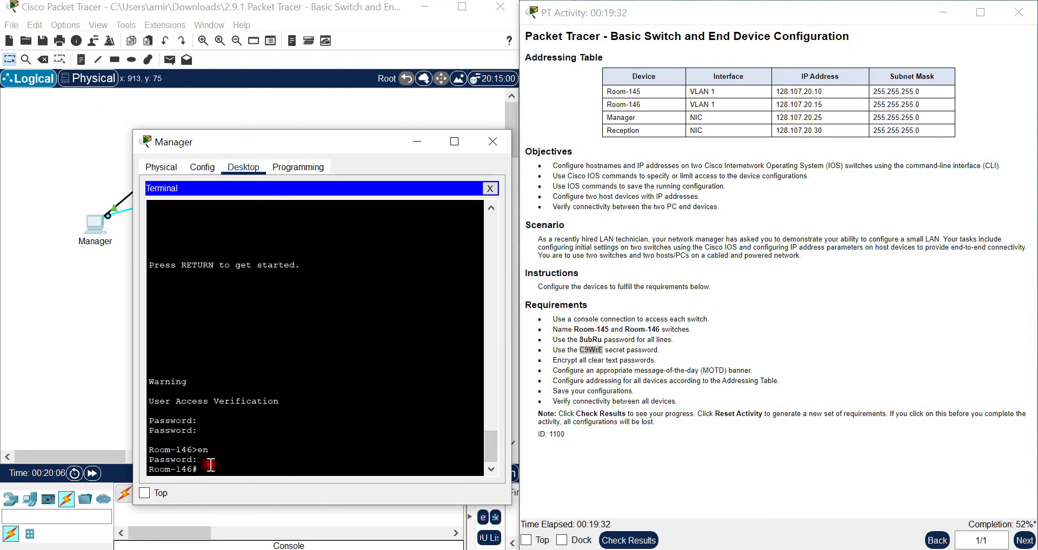
click(493, 142)
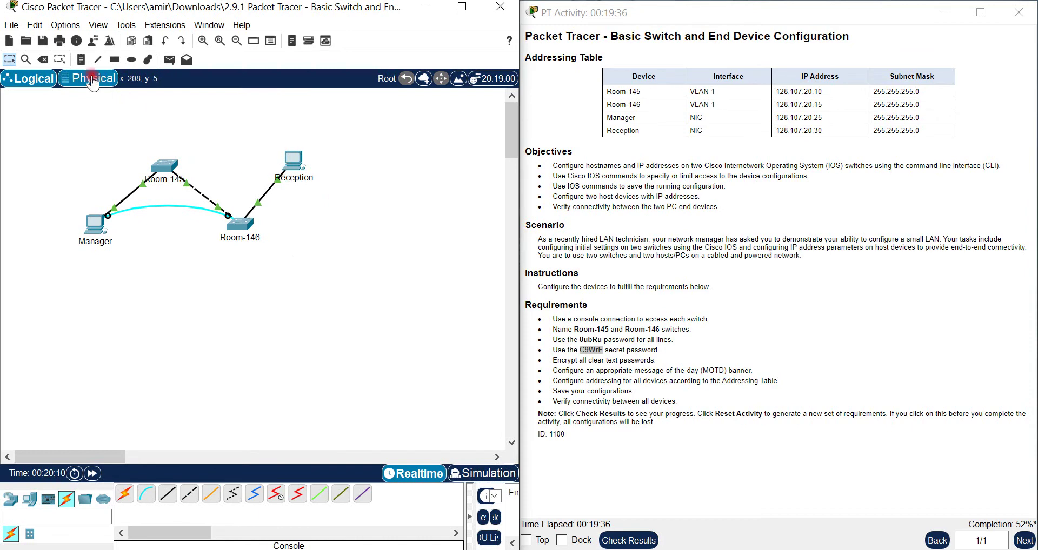
Step: Paste Reception's address 128.107.20.30 from the instructions into its IP Configuration
click(298, 160)
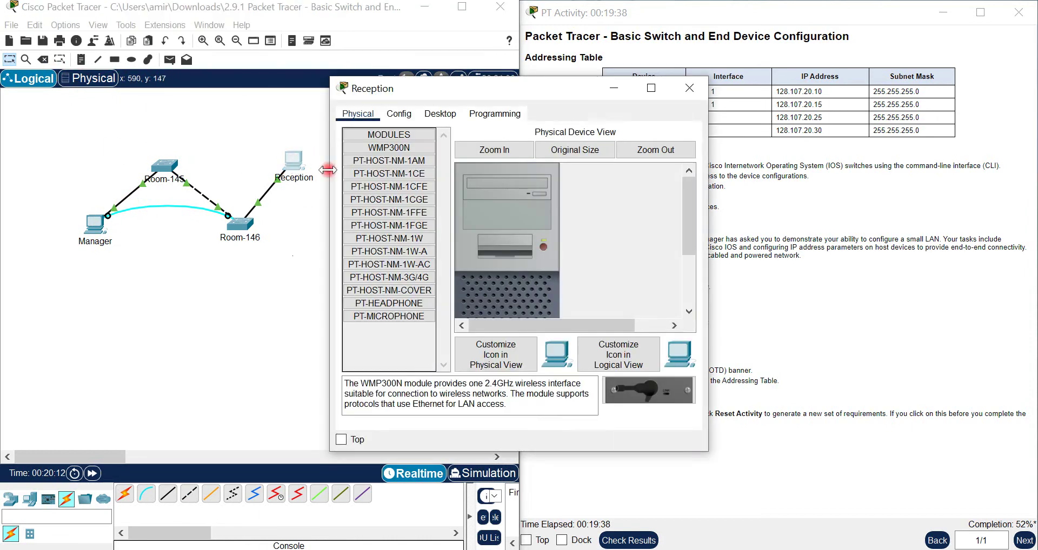
click(440, 114)
click(395, 176)
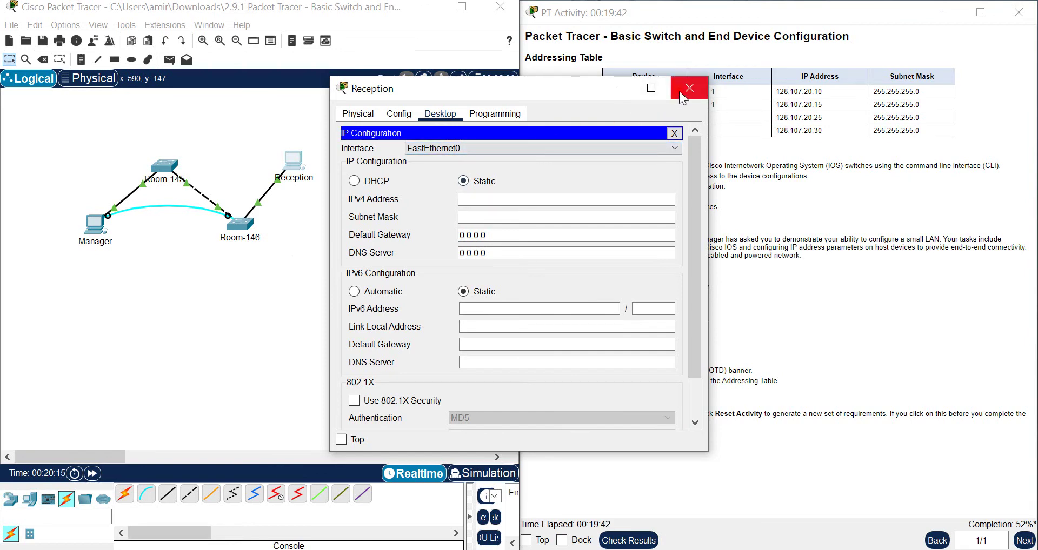
drag(562, 90, 528, 203)
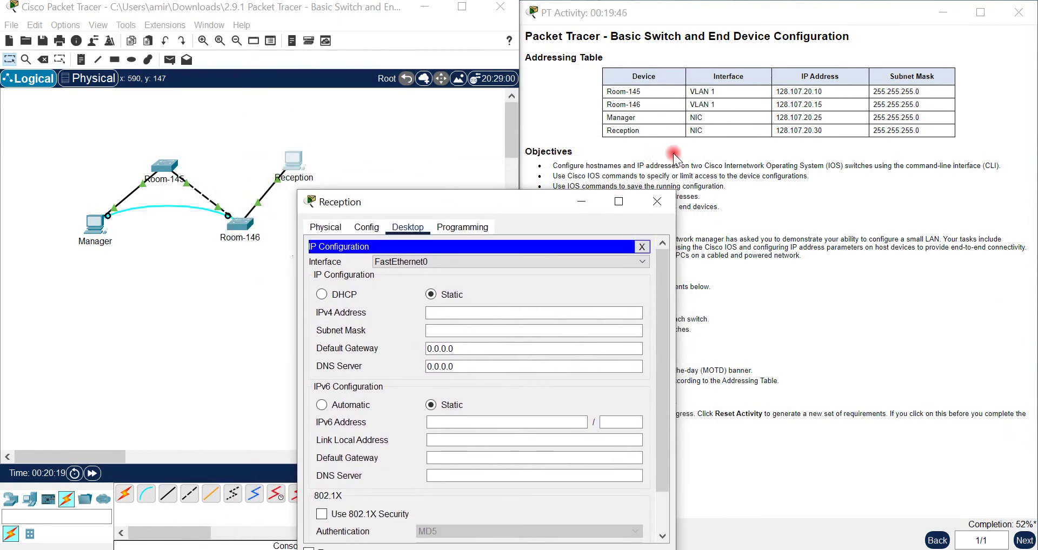
click(831, 138)
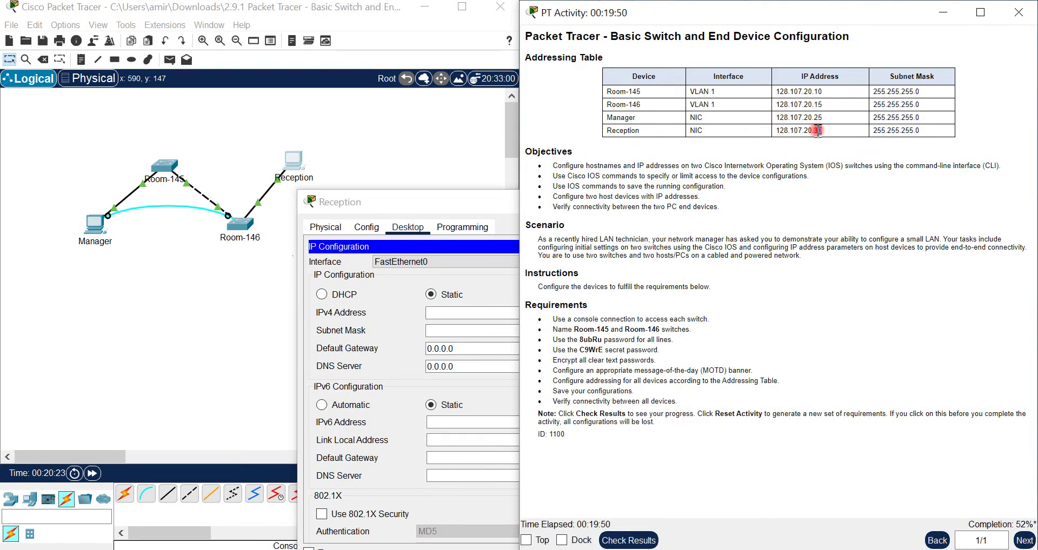
drag(821, 132, 771, 135)
key(ctrl+c)
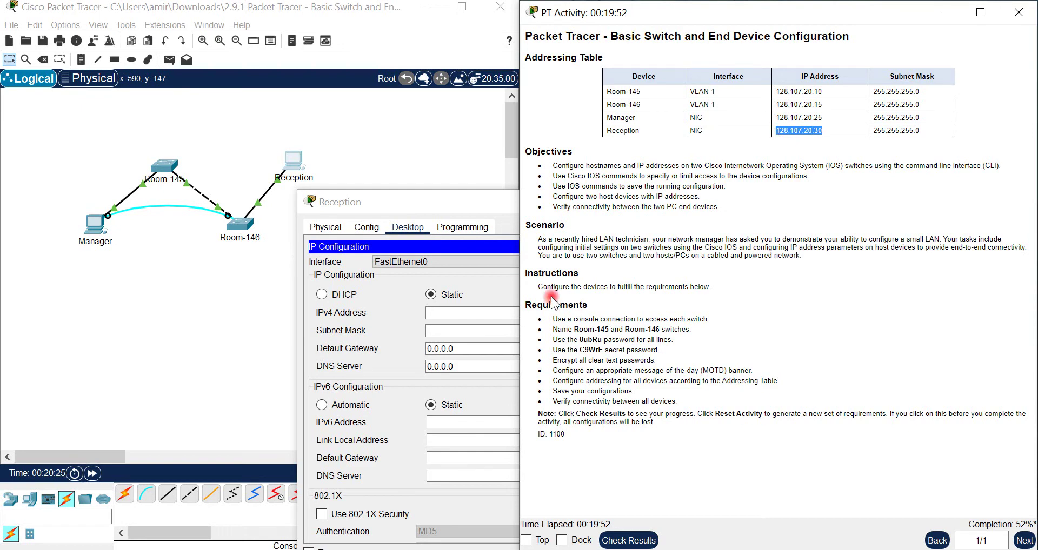
click(489, 319)
key(ctrl+v)
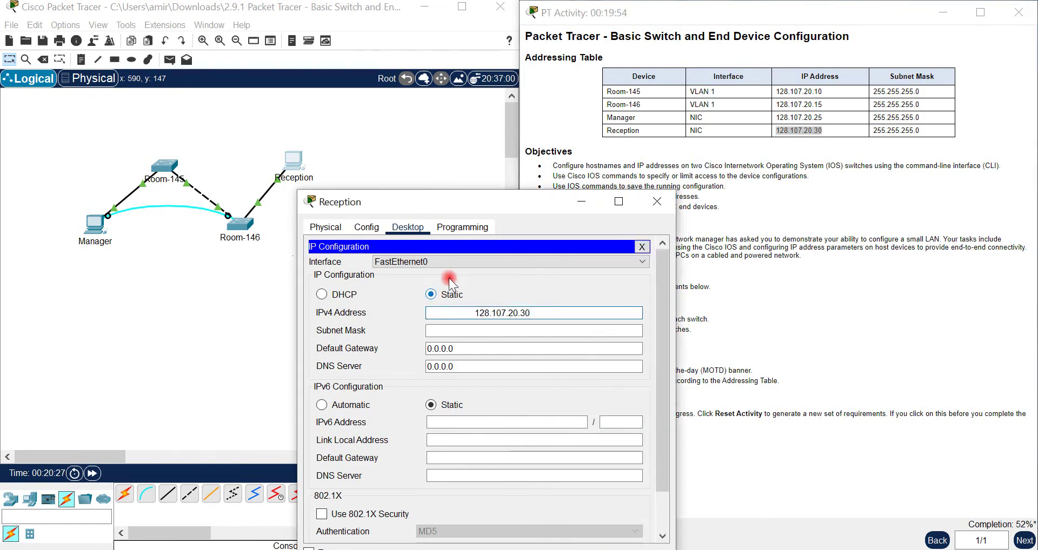
Step: Remove the stray leading space, set mask 255.255.255.0, and close Reception's window
click(897, 137)
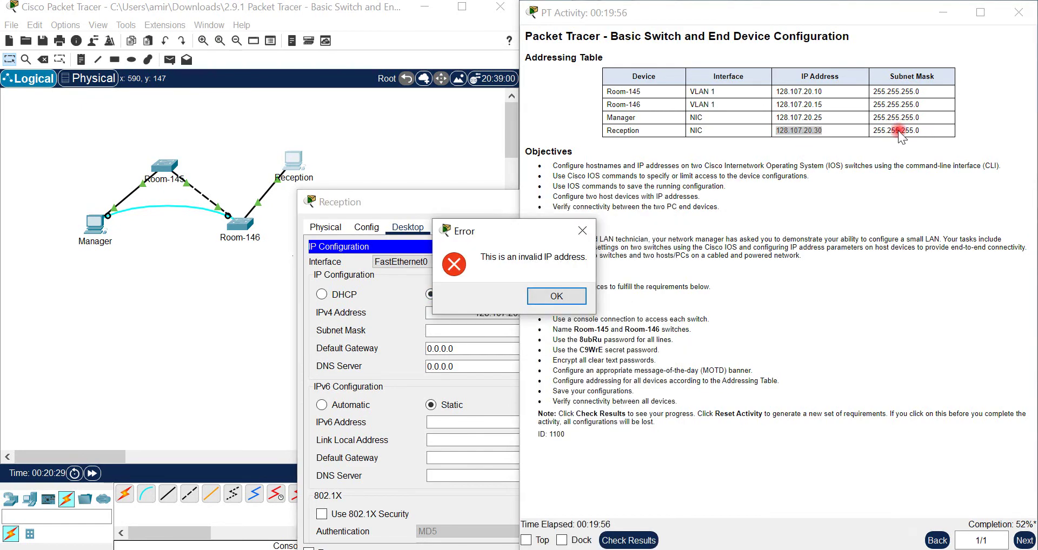
click(562, 296)
click(479, 314)
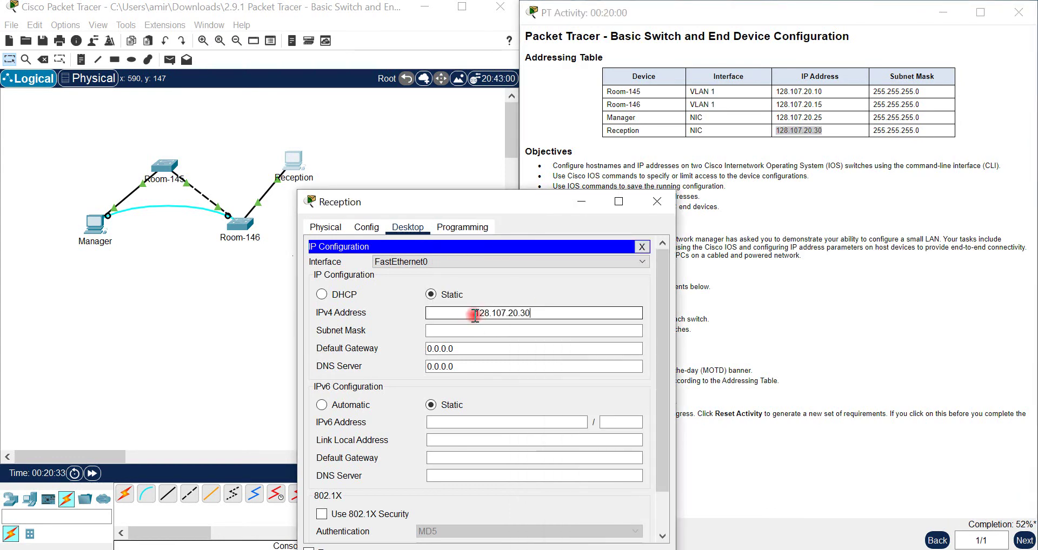
drag(478, 316, 392, 319)
key(BackSpace)
click(475, 330)
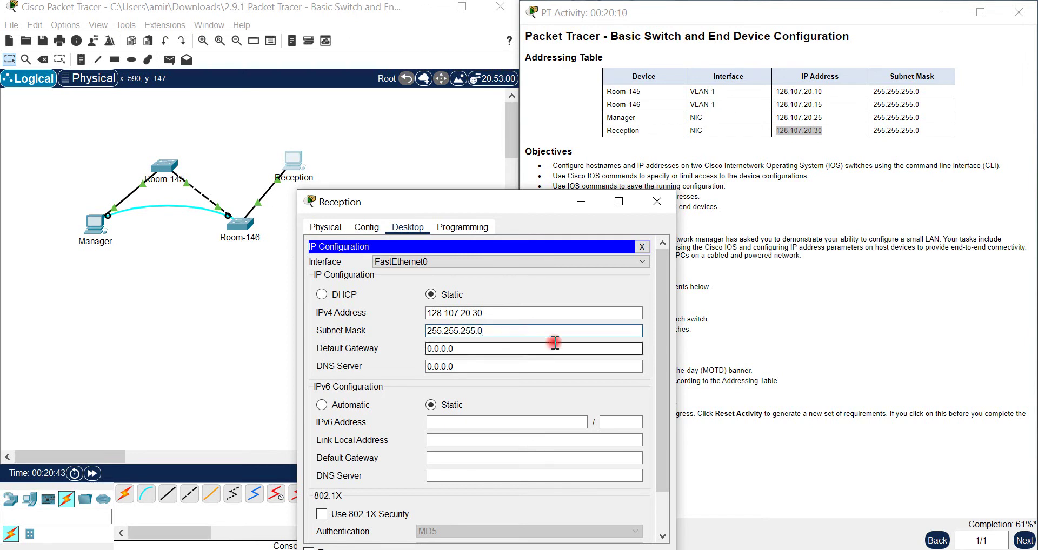
click(642, 248)
click(657, 201)
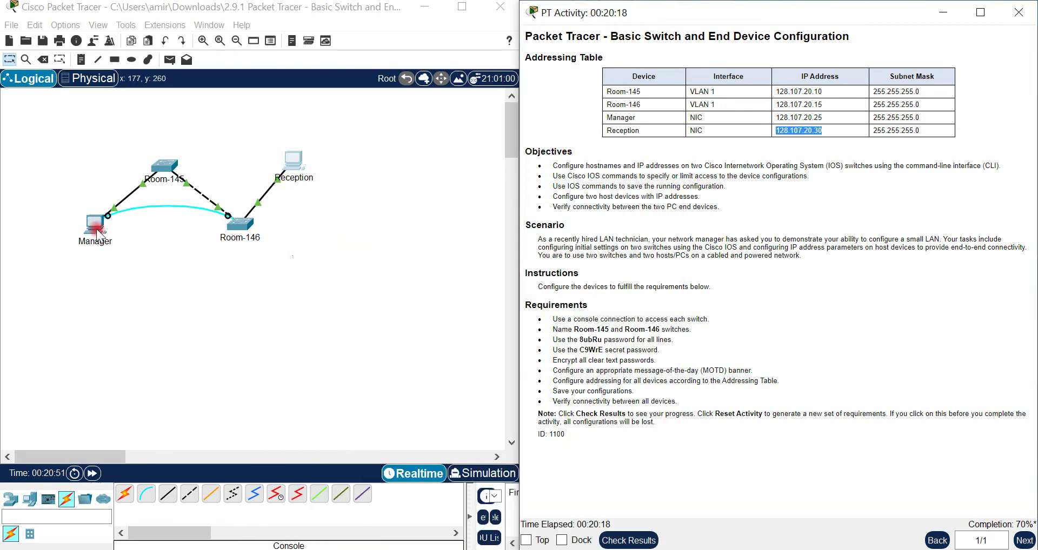
Step: Paste Manager's address 128.107.20.25 from the table into its IPv4 Address field
click(99, 233)
click(369, 172)
click(477, 201)
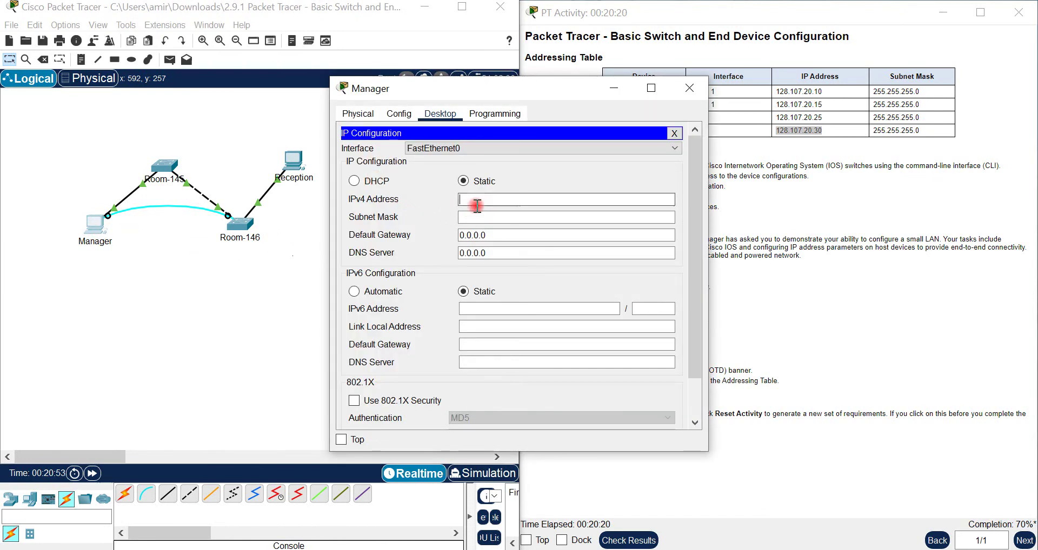
click(841, 119)
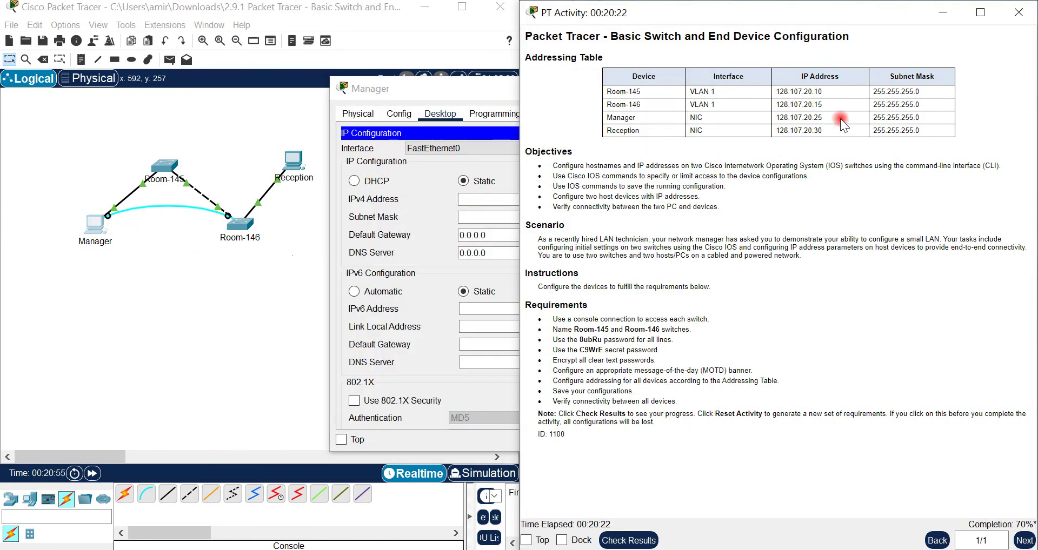
drag(841, 121, 780, 121)
click(503, 201)
key(ctrl+v)
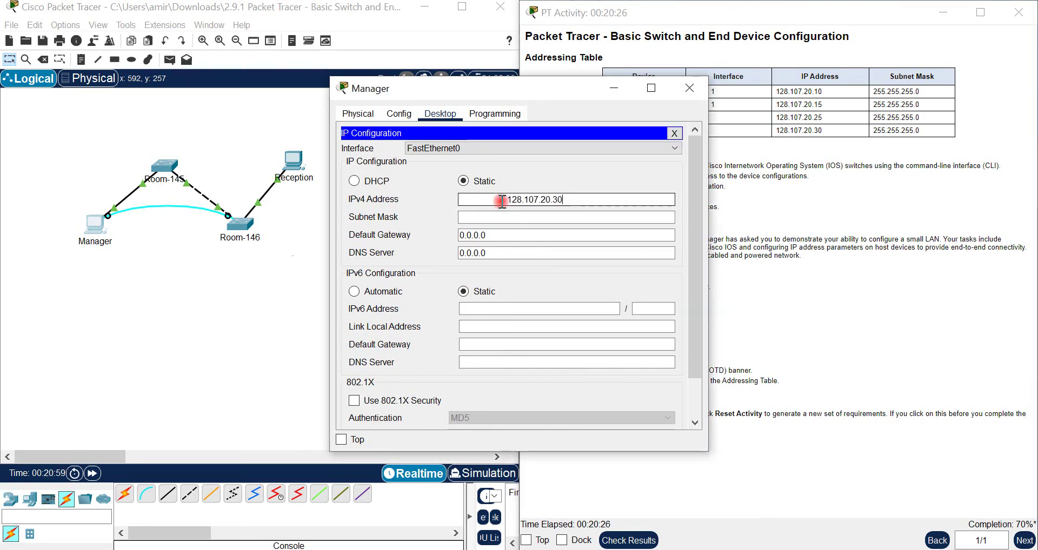
Step: Correct Manager's IPv4 address to 128.107.20.25 and apply subnet mask 255.255.255.0
drag(502, 200, 445, 215)
key(shift+End)
key(ctrl+c)
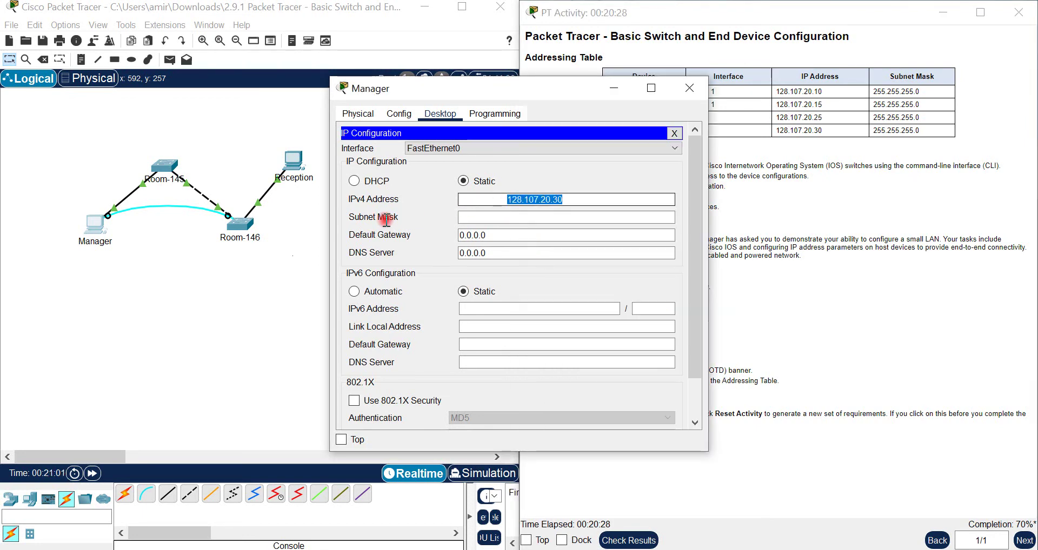
click(498, 208)
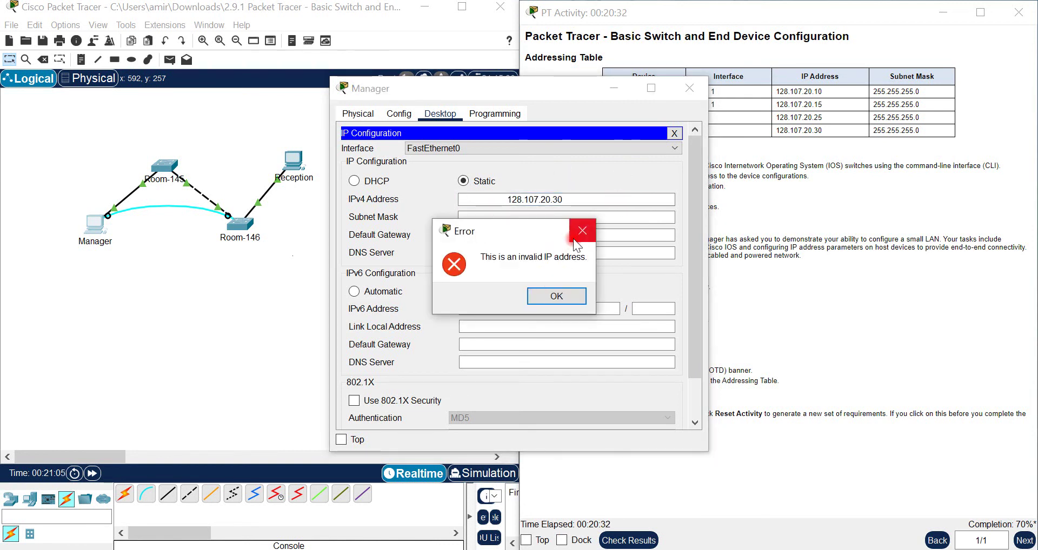
click(582, 231)
key(ctrl+v)
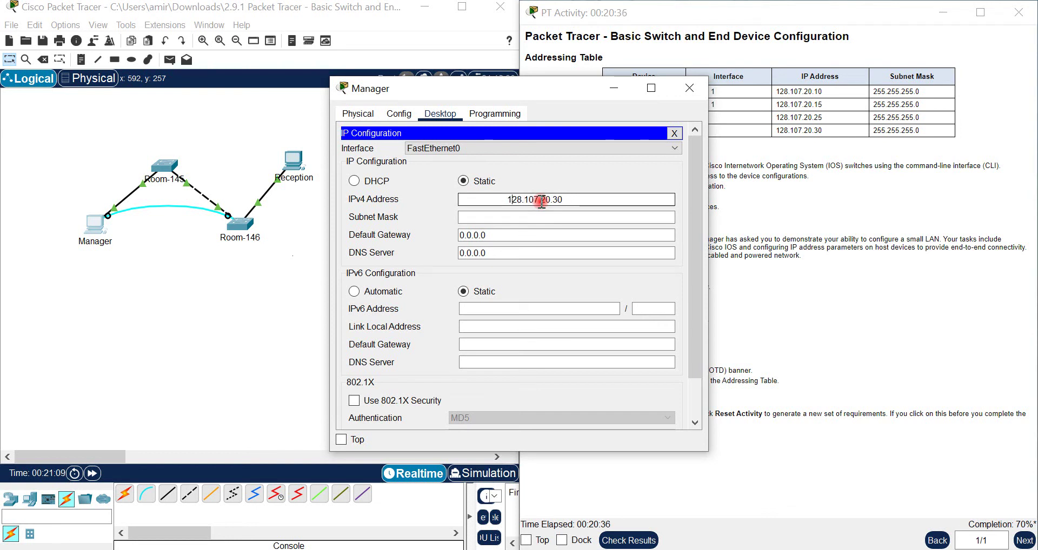
click(541, 199)
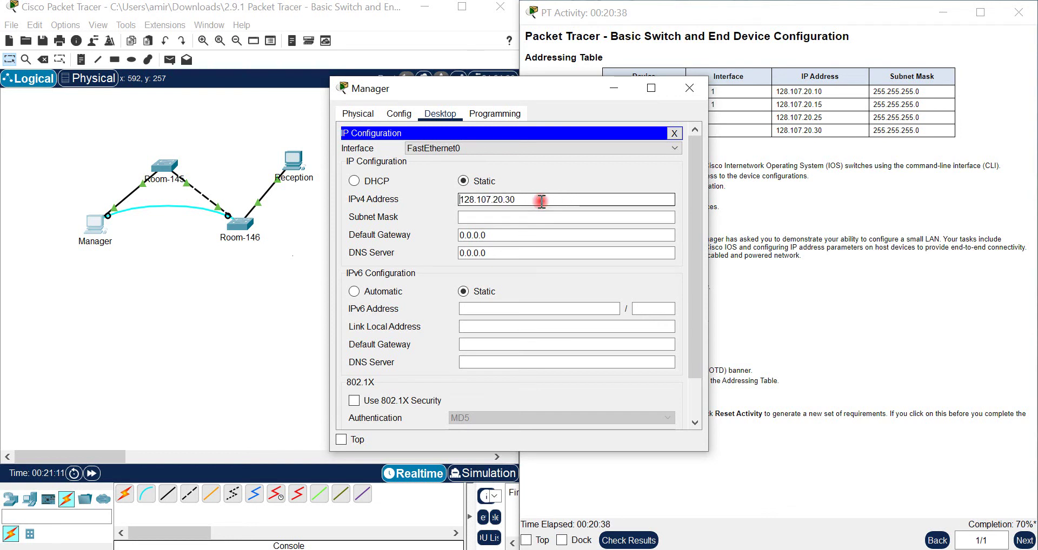
click(529, 217)
click(541, 201)
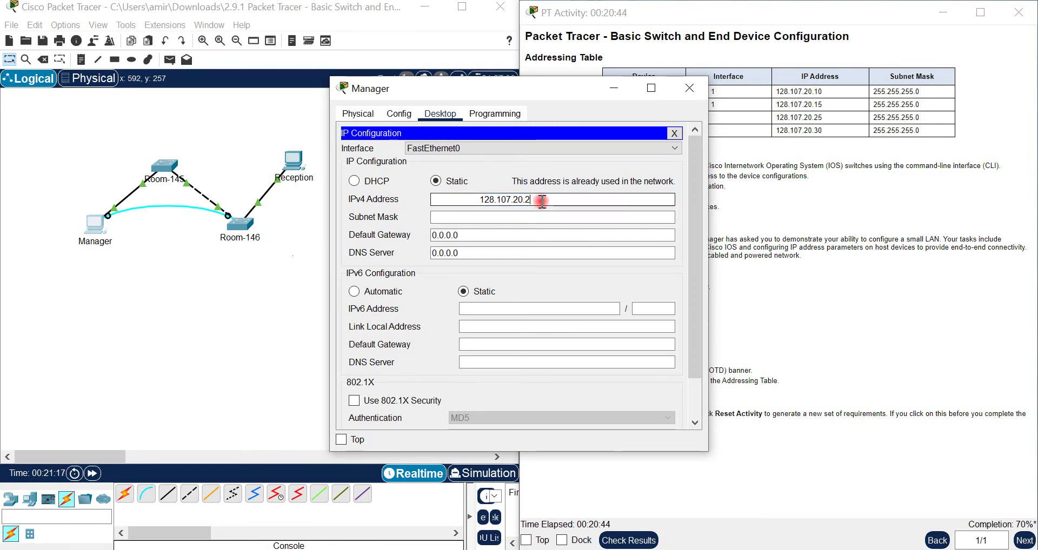
drag(541, 201, 422, 200)
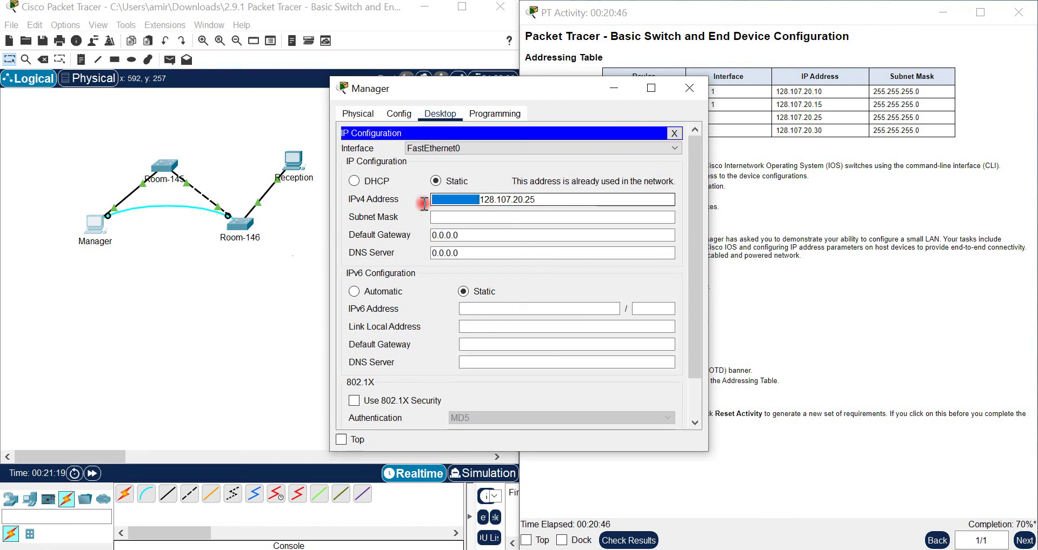
click(448, 217)
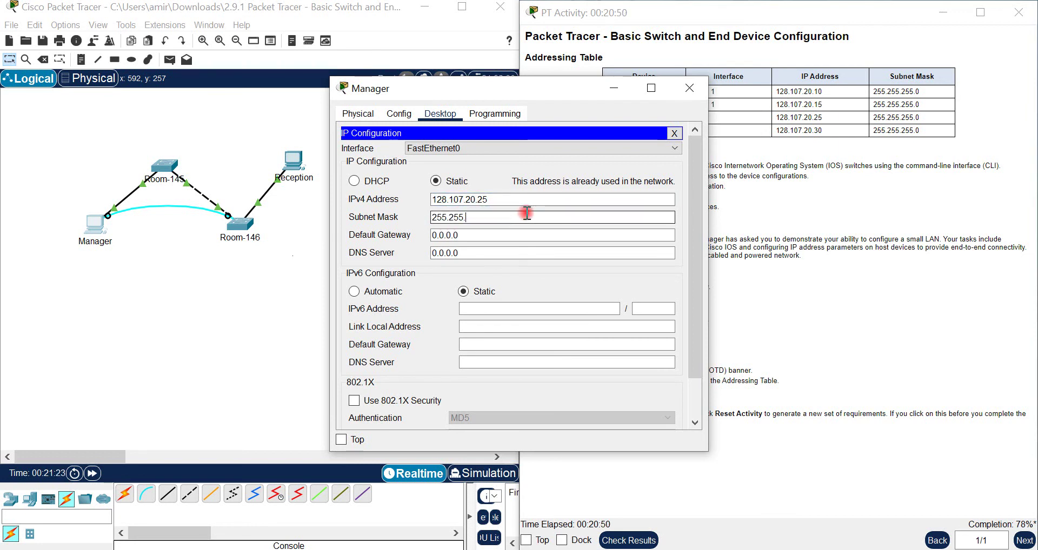
text(255.0)
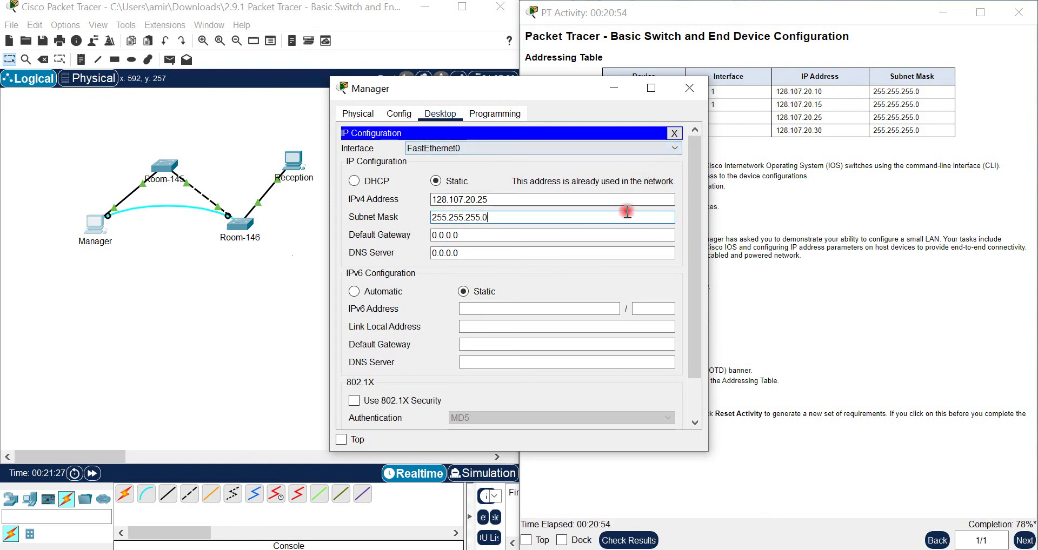
click(604, 234)
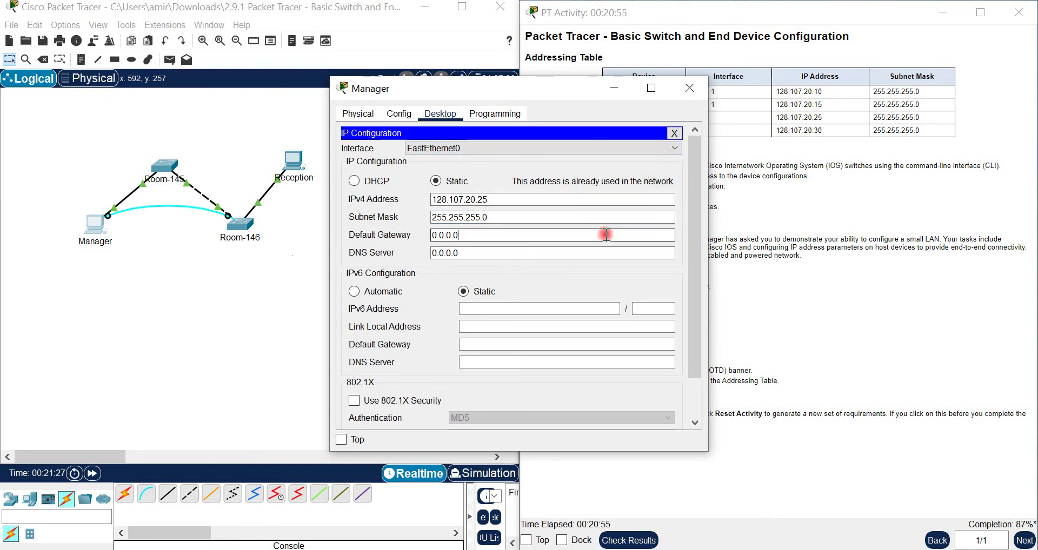
Step: From Manager's Command Prompt, run 'ping 128.107.20.30' to reach Reception
click(675, 135)
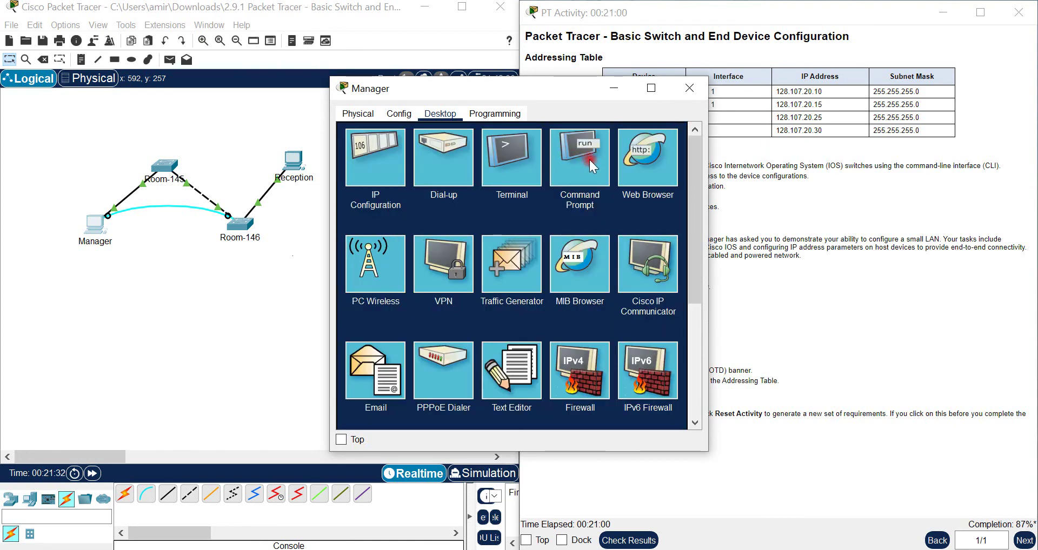
click(569, 164)
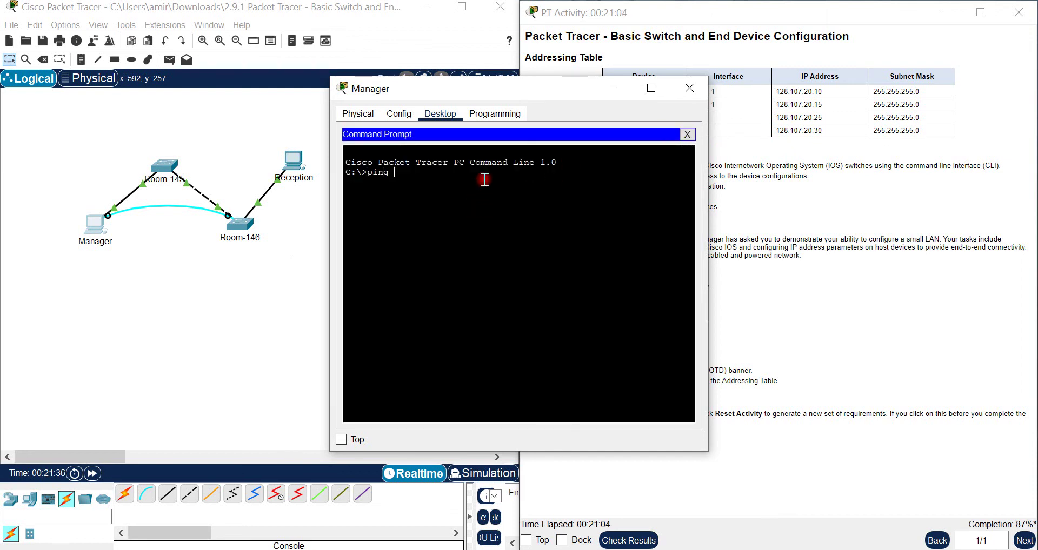
drag(833, 131, 777, 139)
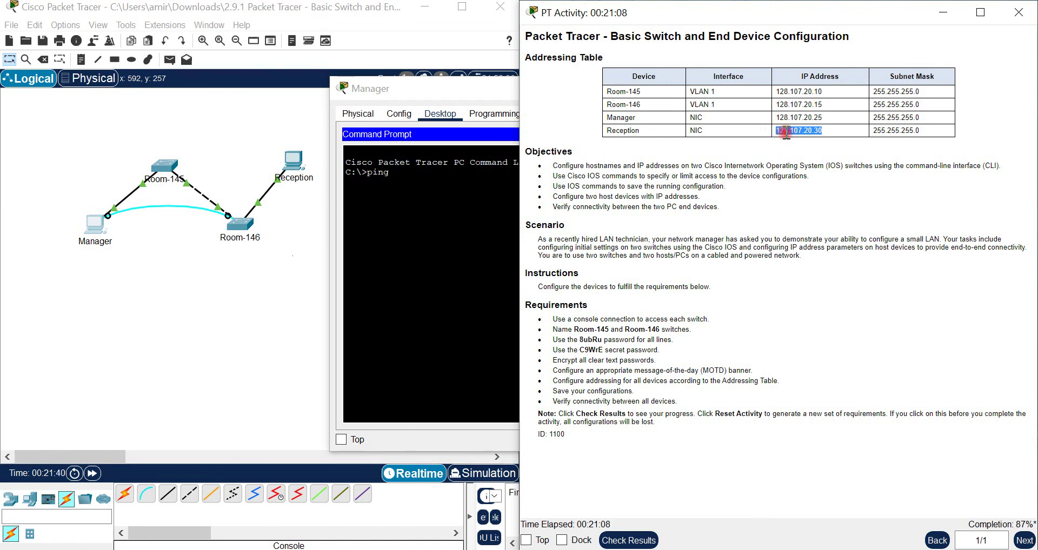
right_click(786, 132)
click(805, 140)
click(399, 180)
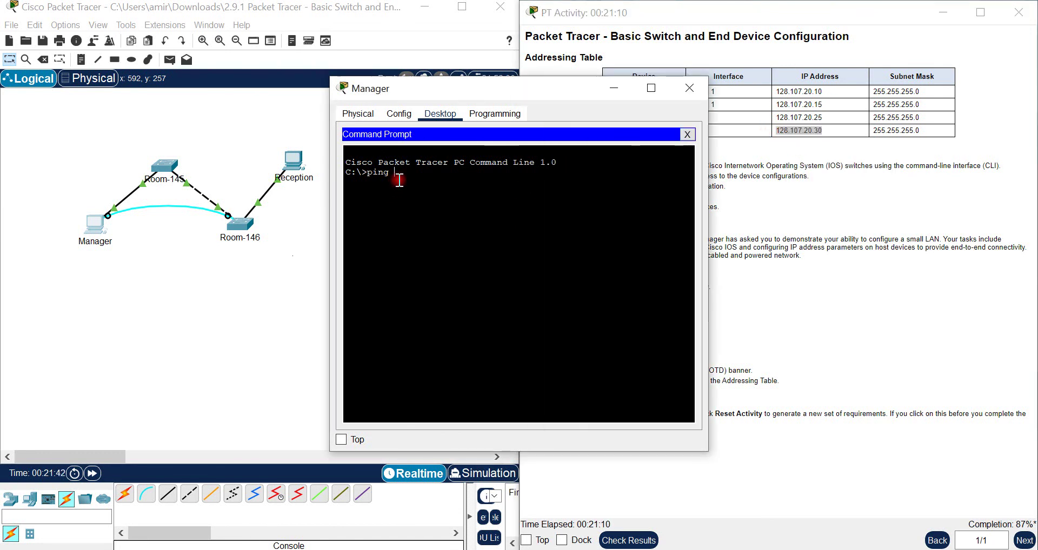
right_click(399, 180)
click(417, 211)
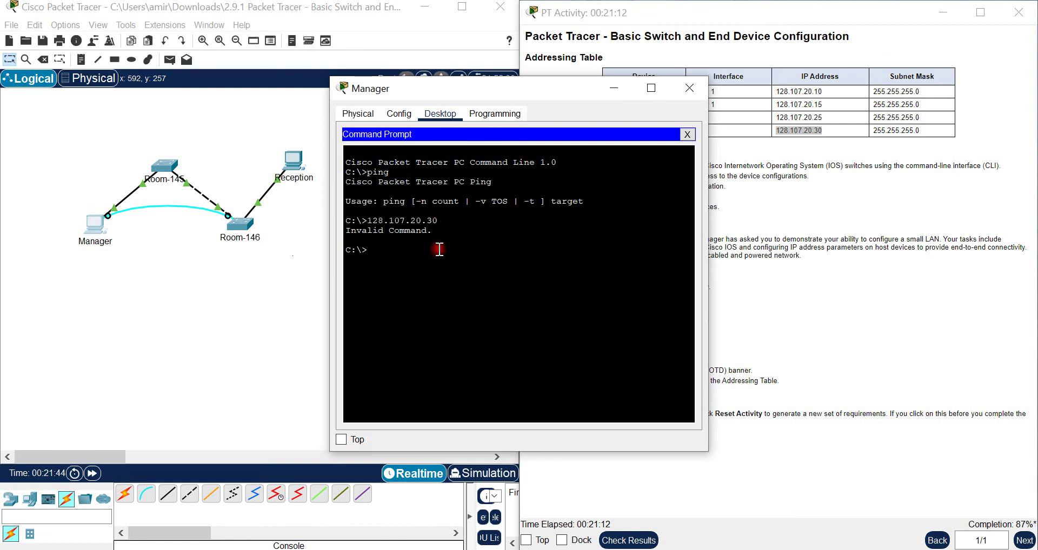
key(ctrl+v)
key(Home)
text(ping)
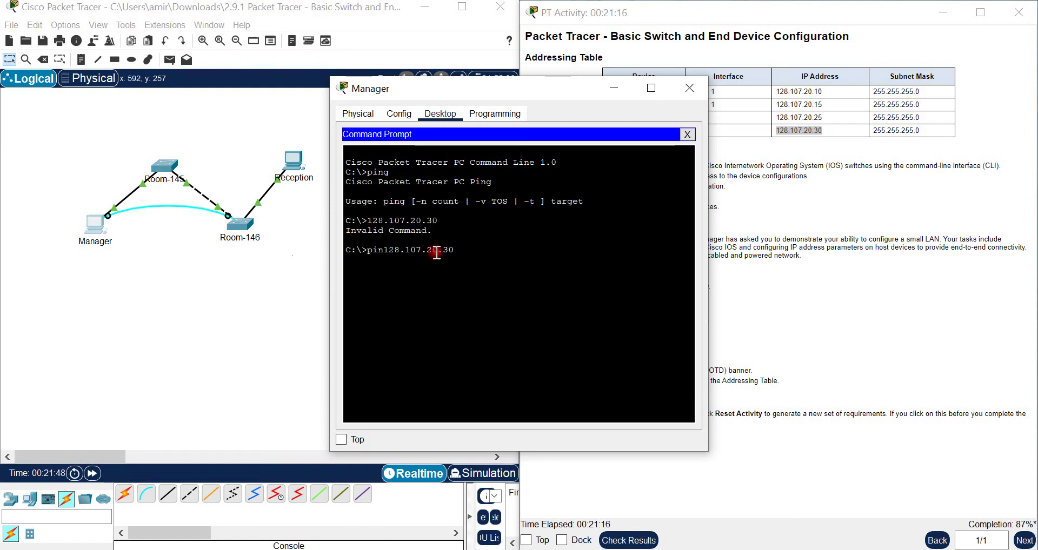
key(Return)
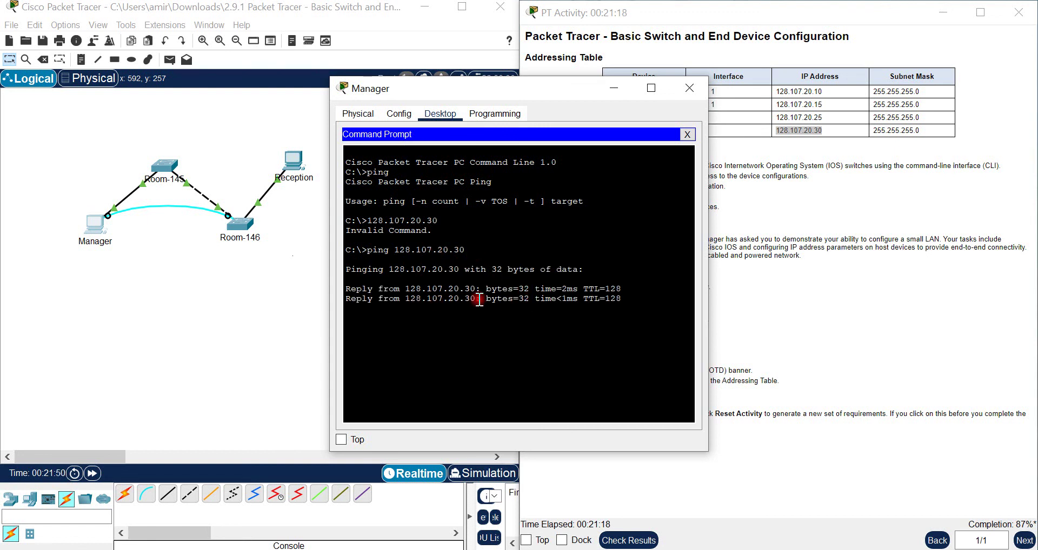
Step: Close the Manager PC window and return to the activity instructions
drag(568, 92, 733, 102)
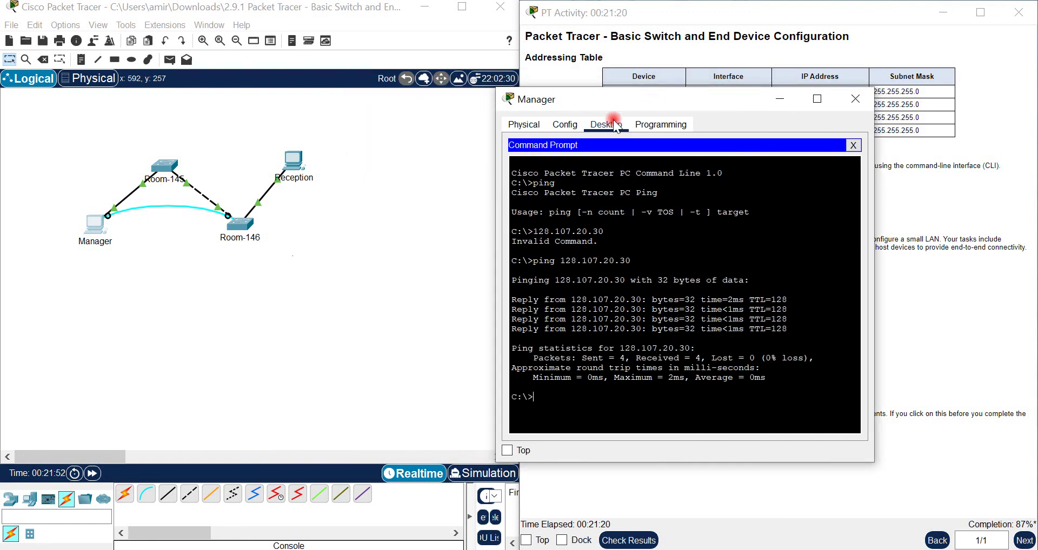
click(99, 230)
click(855, 98)
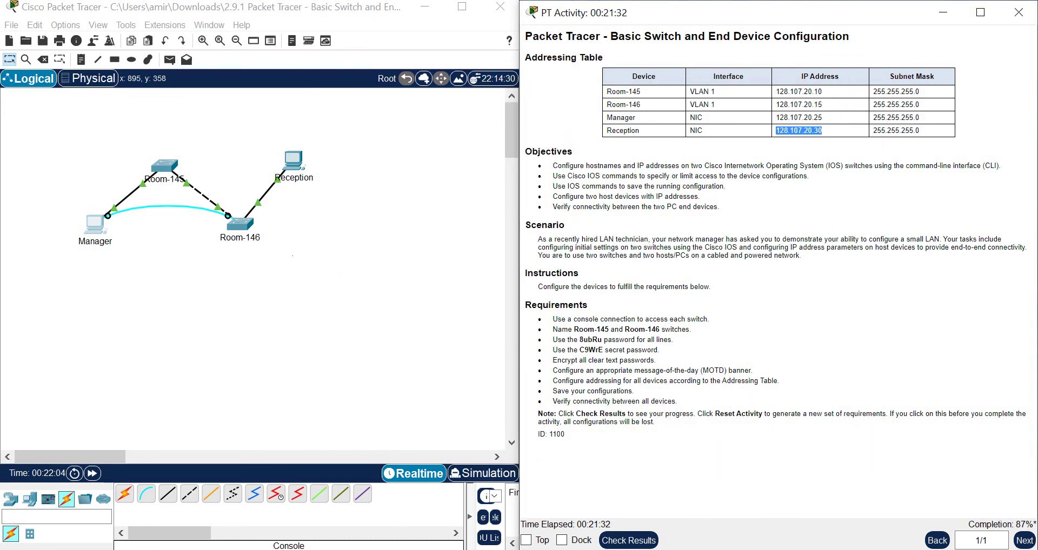
key(alt+Tab)
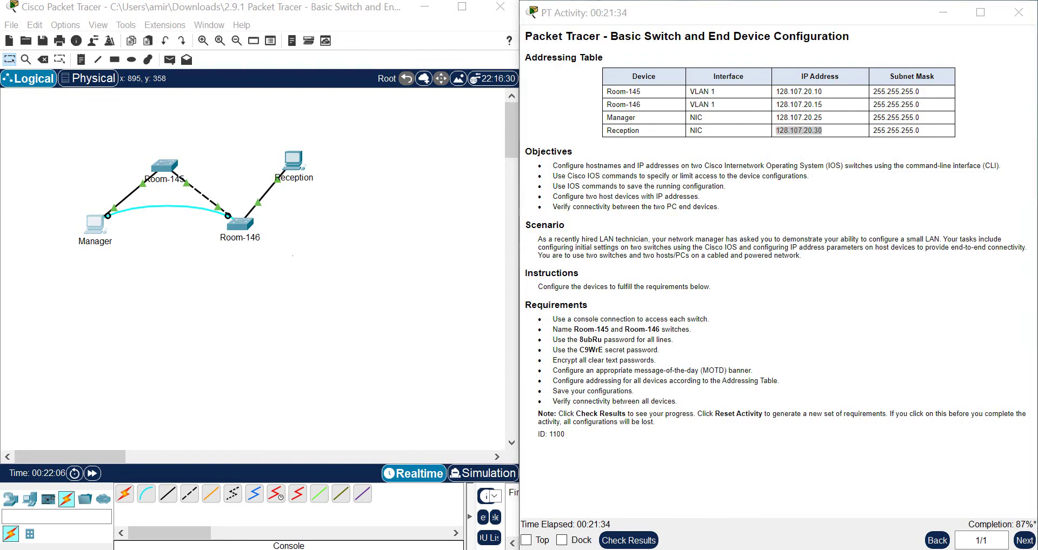